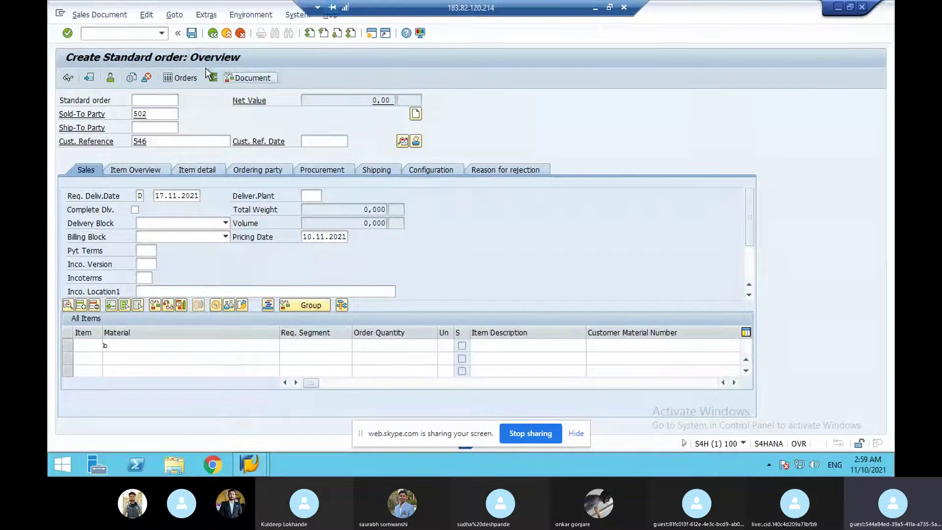
Restart sales order creation with transaction /nva01 and open a new order of type OR
{"action": "left_click", "coordinate": [161, 33]}
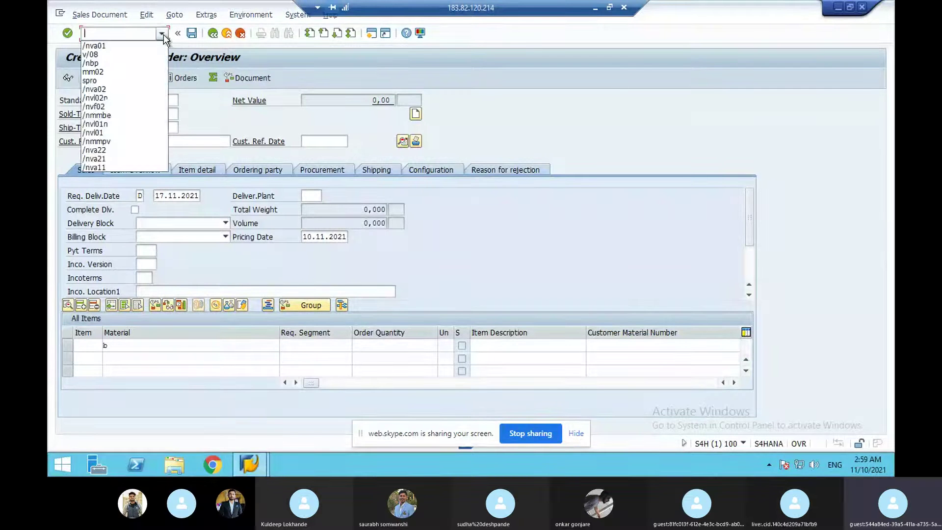
{"action": "left_click", "coordinate": [111, 46]}
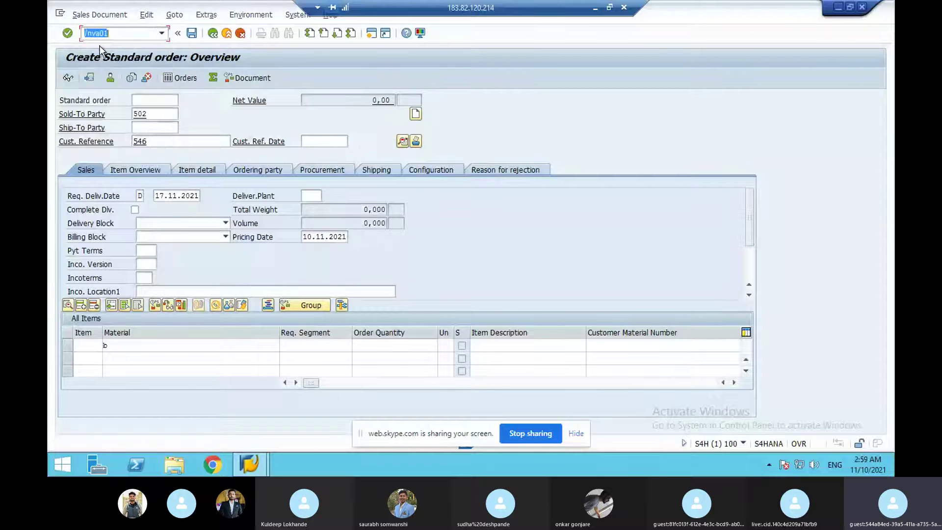
{"action": "left_click", "coordinate": [69, 33]}
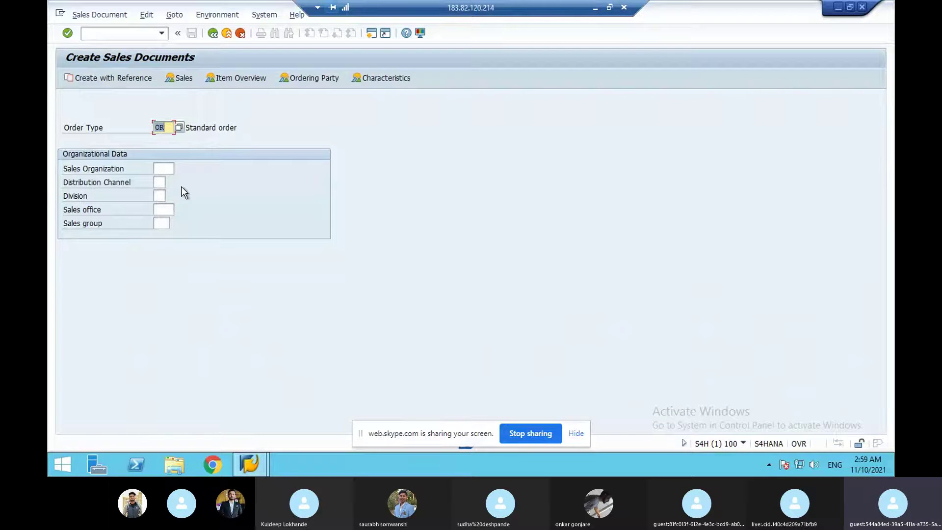
{"action": "key", "text": "Return"}
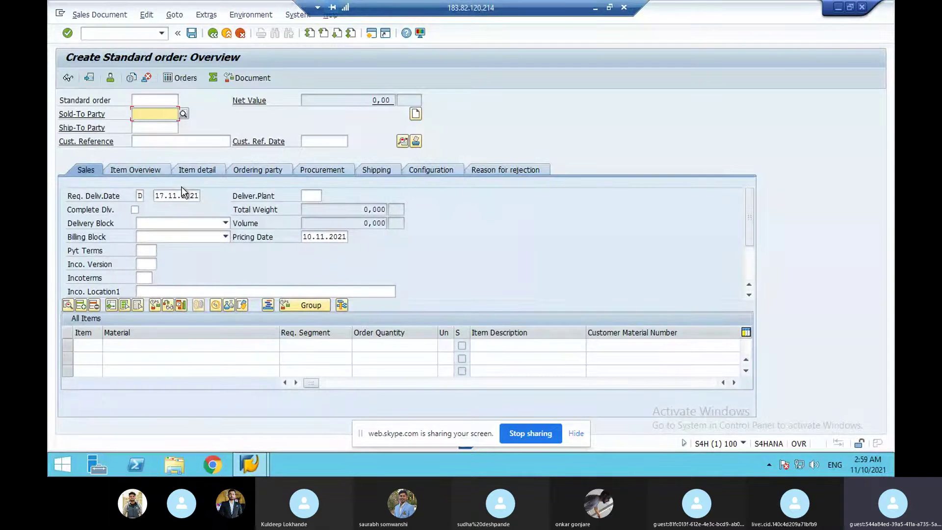
Enter the customer's number as the sold-to party and set the customer reference to wert
{"action": "left_click", "coordinate": [149, 114]}
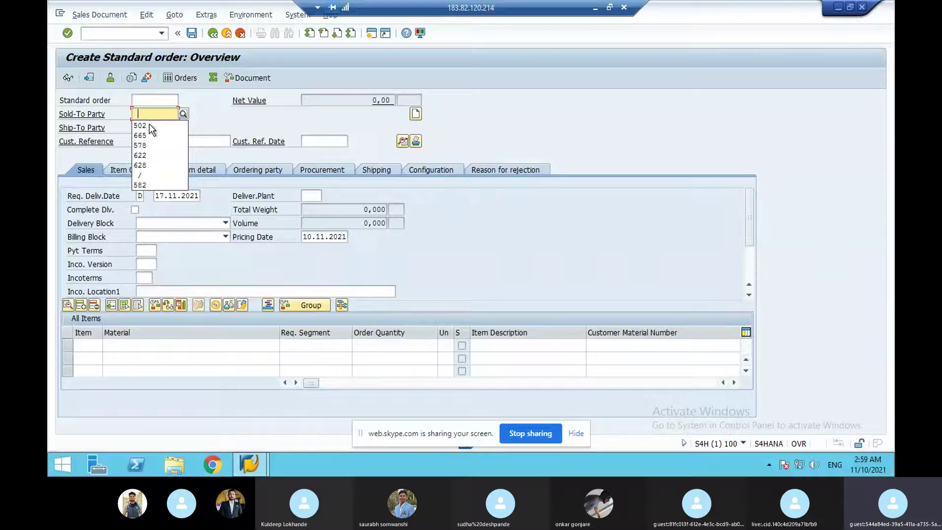
{"action": "left_click", "coordinate": [149, 126]}
{"action": "left_click", "coordinate": [148, 141]}
{"action": "type", "text": "wert"}
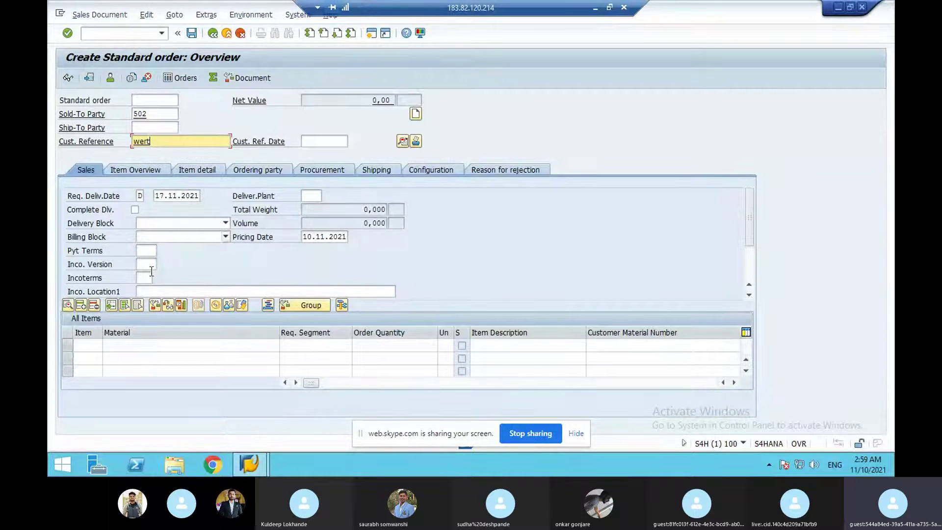
Add material BPL with order quantity 2 as the first item and continue past the open contracts/quotations notice
{"action": "left_click", "coordinate": [147, 349]}
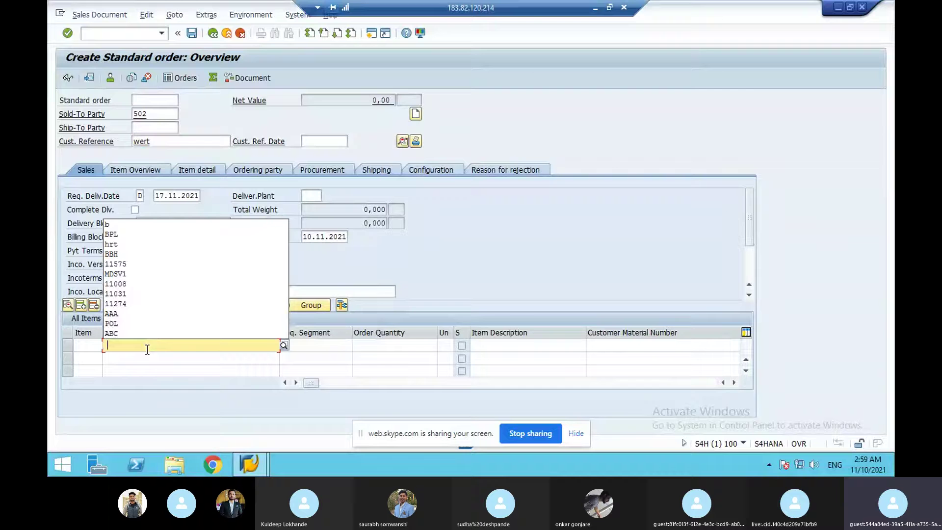
{"action": "left_click", "coordinate": [121, 234]}
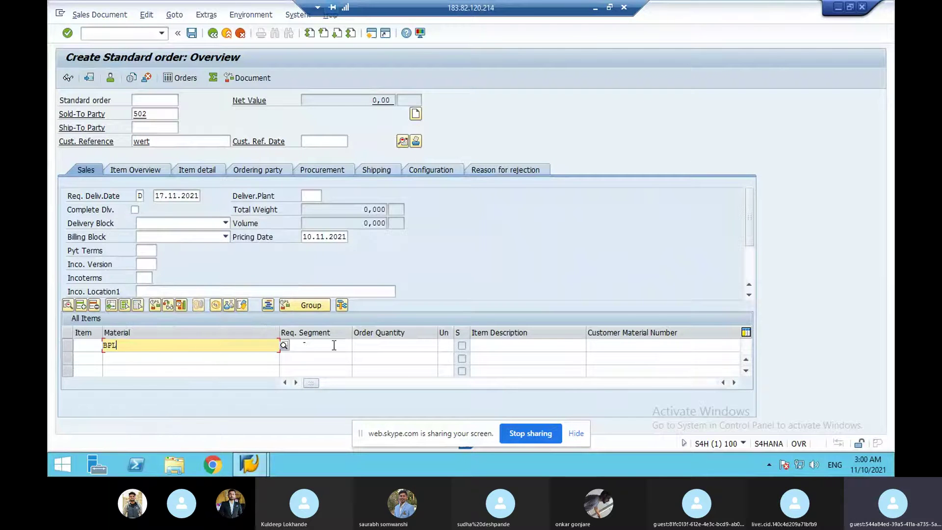
{"action": "left_click", "coordinate": [359, 346]}
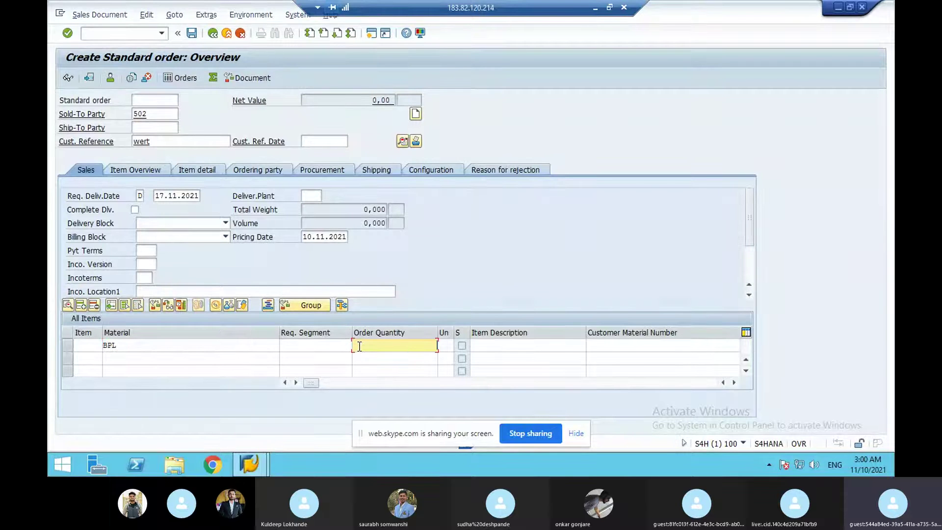
{"action": "type", "text": "2"}
{"action": "key", "text": "Return"}
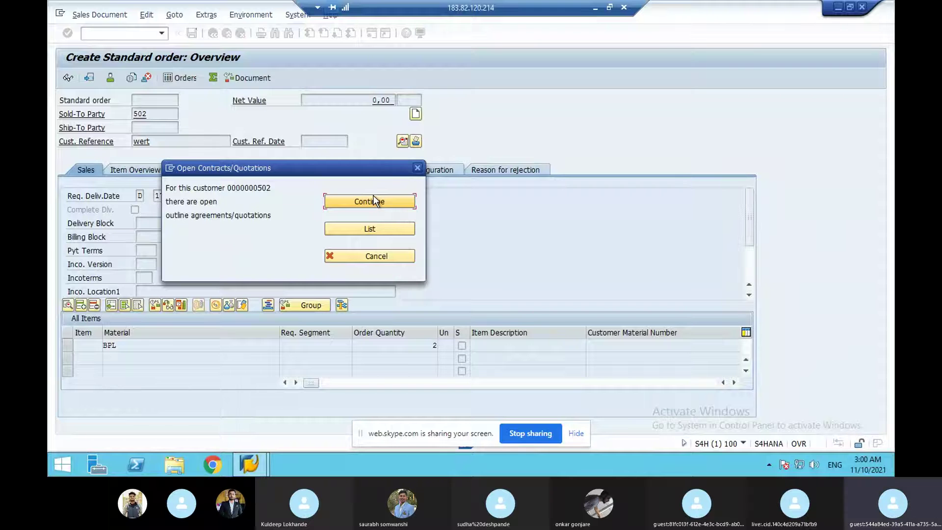
{"action": "left_click", "coordinate": [373, 201]}
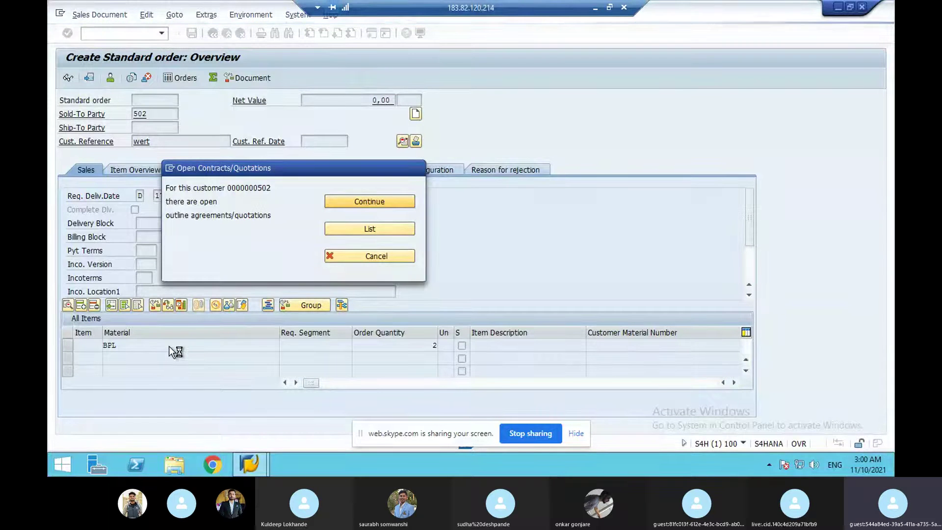
Open the BPL item's pricing conditions and try to add condition type N1PR with amount 100
{"action": "left_click", "coordinate": [169, 346]}
{"action": "left_click", "coordinate": [216, 305]}
{"action": "left_click", "coordinate": [109, 290]}
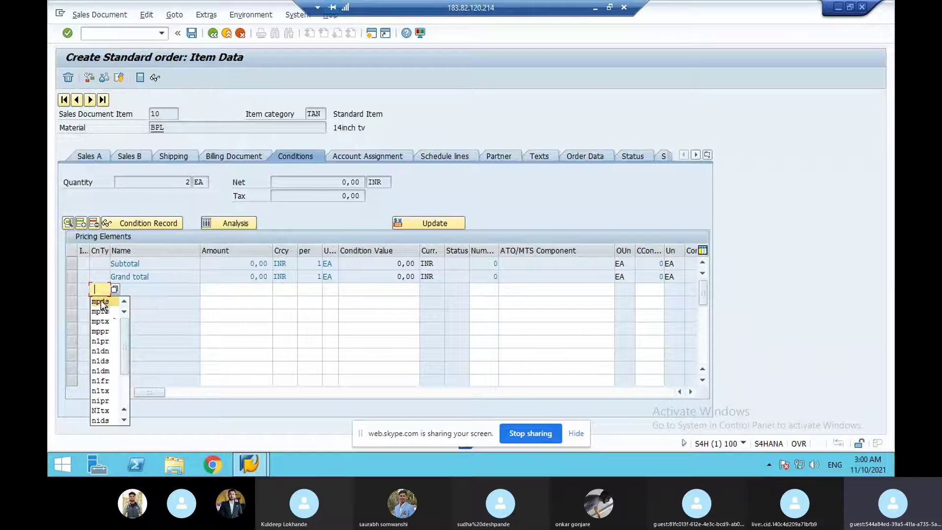
{"action": "left_click", "coordinate": [97, 290]}
{"action": "type", "text": "n1pr"}
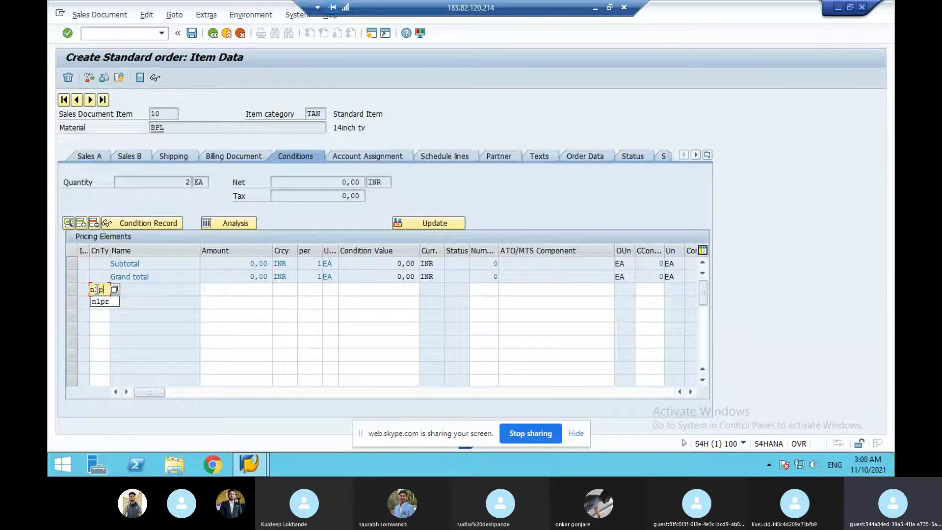
{"action": "left_click", "coordinate": [239, 288]}
{"action": "type", "text": "100"}
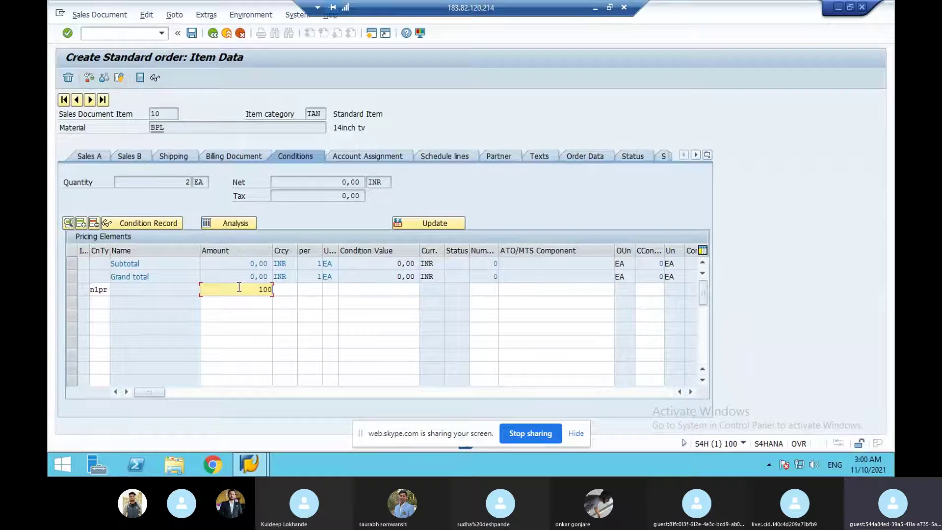
{"action": "key", "text": "Return"}
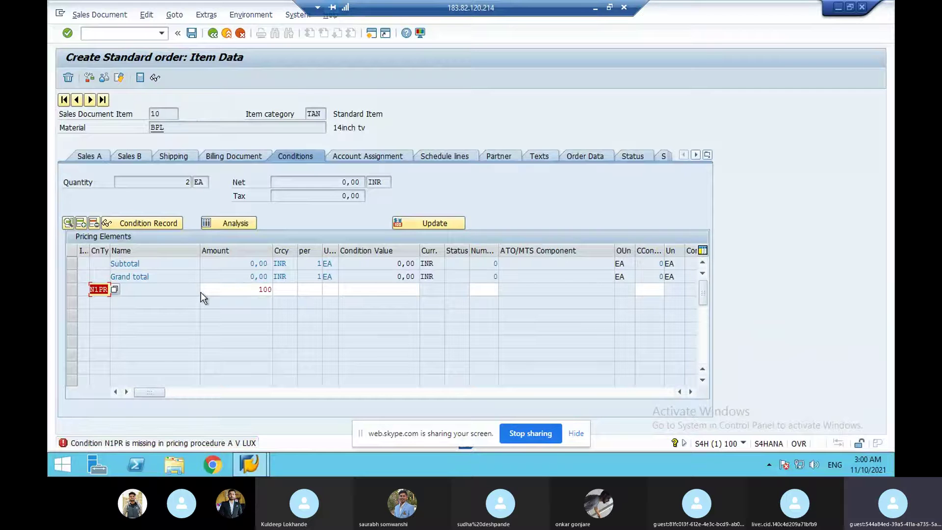
Change the condition type of the new pricing row to 1UPR
{"action": "type", "text": "1upr"}
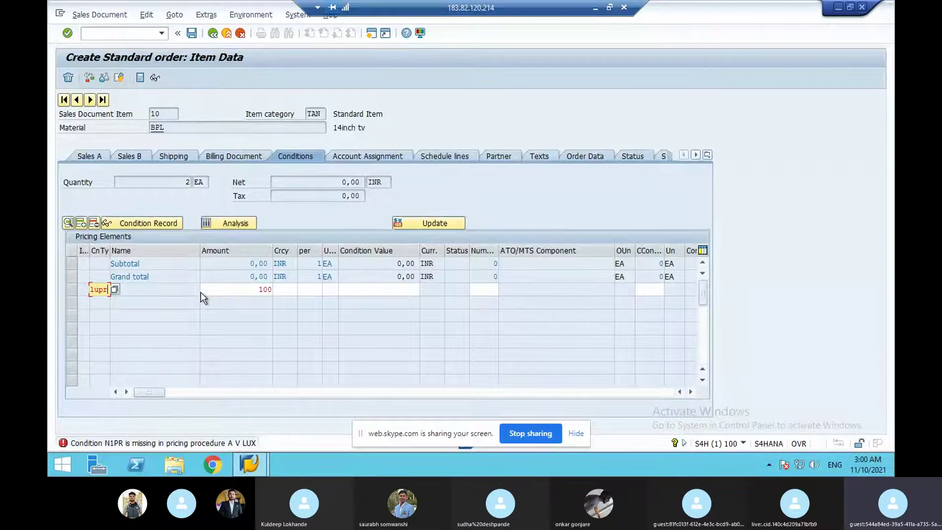
{"action": "key", "text": "Return"}
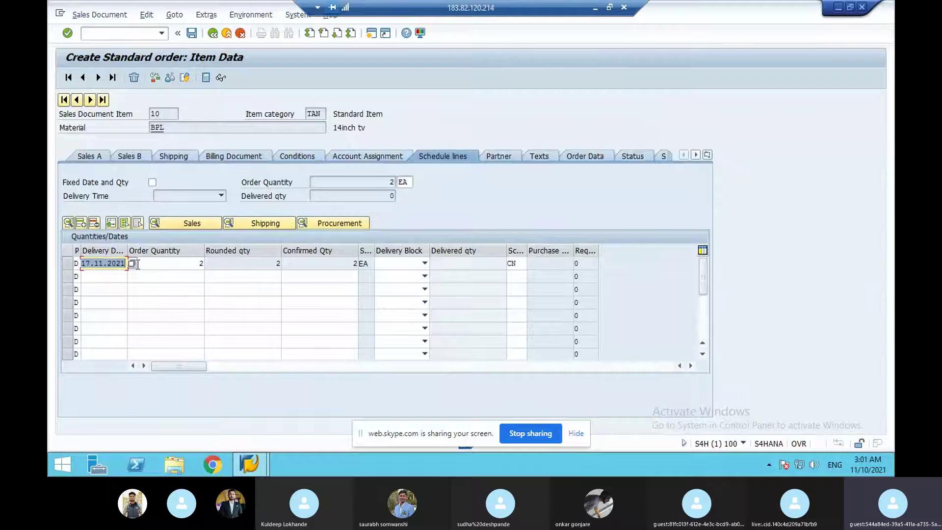
Check the item's schedule line and the order's completeness, and save the standard order
{"action": "left_click", "coordinate": [323, 265]}
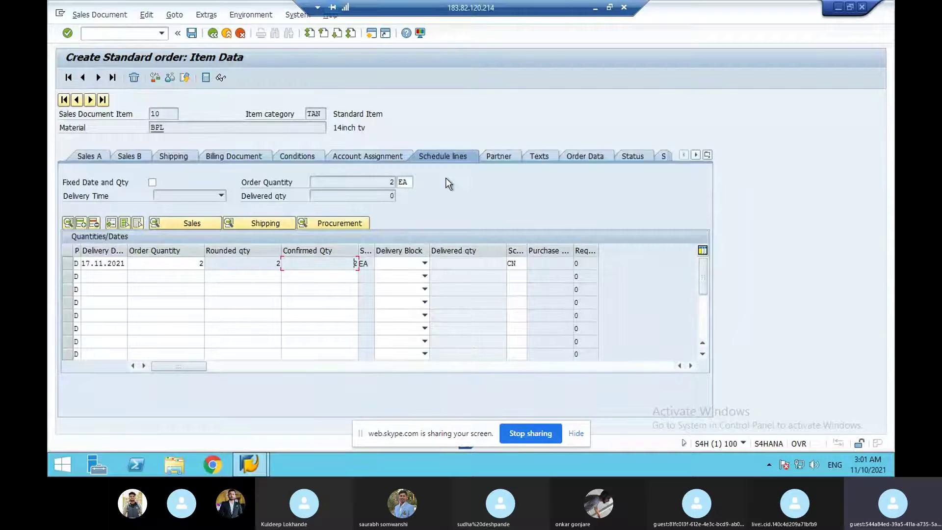
{"action": "left_click", "coordinate": [147, 15]}
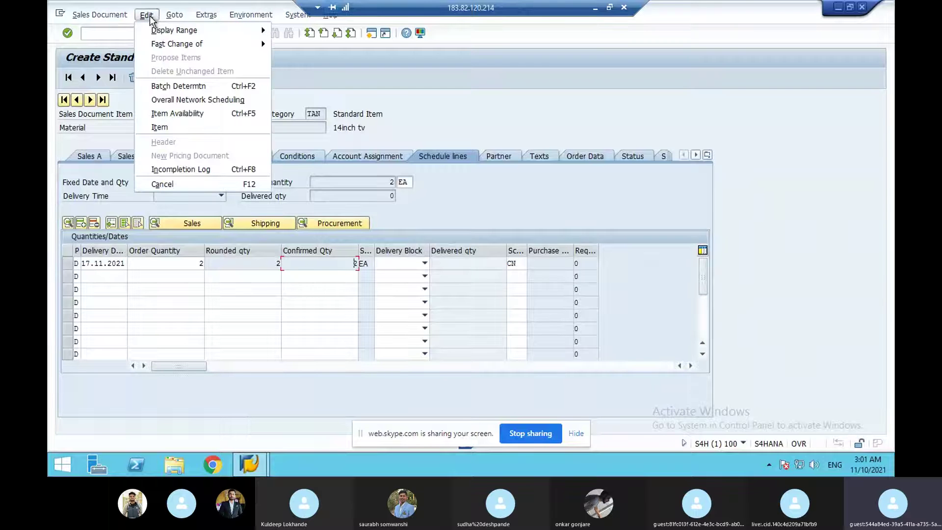
{"action": "left_click", "coordinate": [155, 163]}
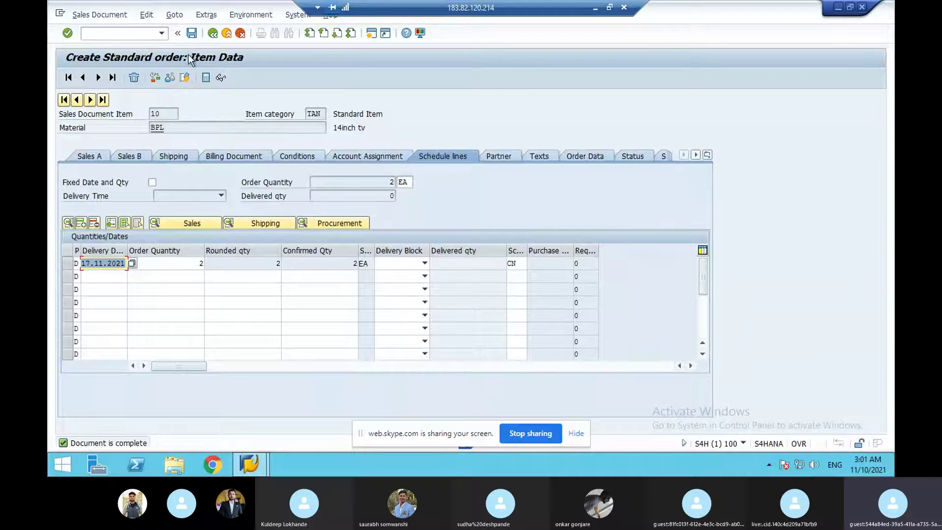
{"action": "left_click", "coordinate": [197, 32]}
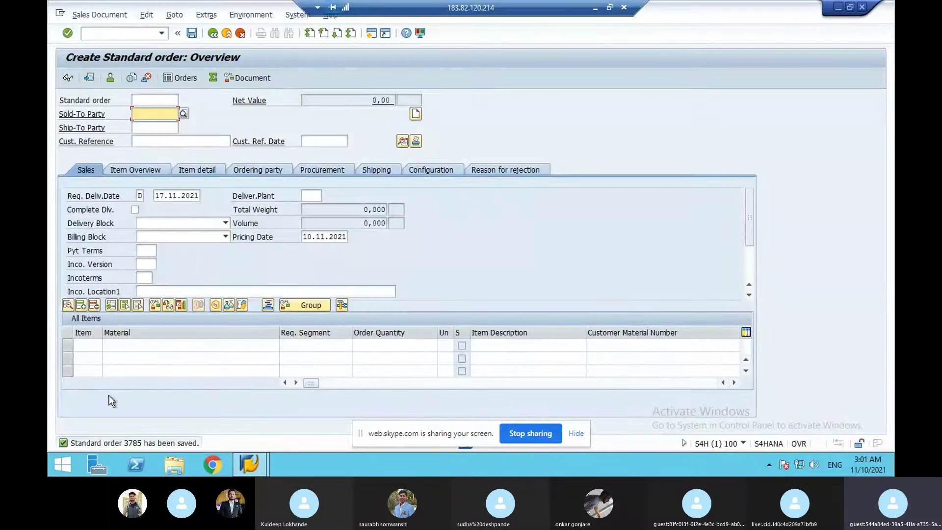
Open transaction /nvl01n to create an outbound delivery with order reference
{"action": "left_click", "coordinate": [108, 36]}
{"action": "type", "text": "/nv"}
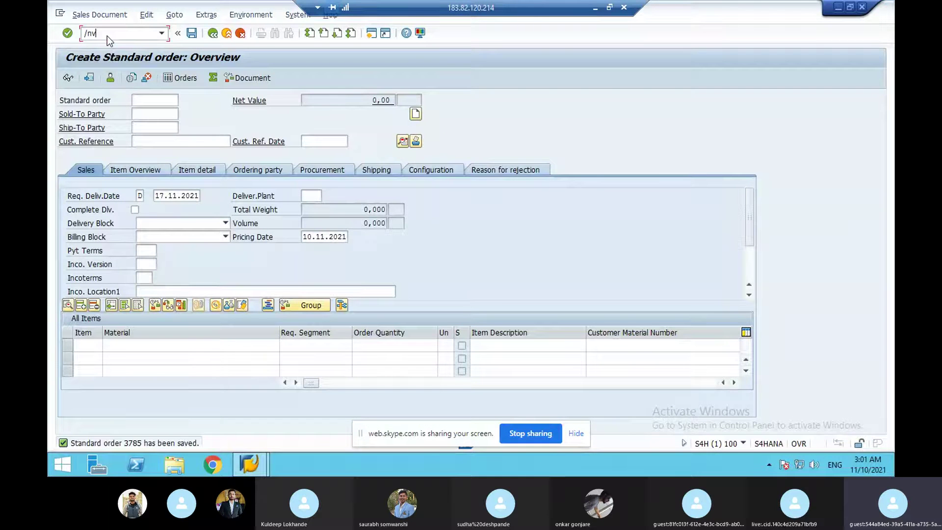
{"action": "type", "text": "l01n"}
{"action": "key", "text": "Return"}
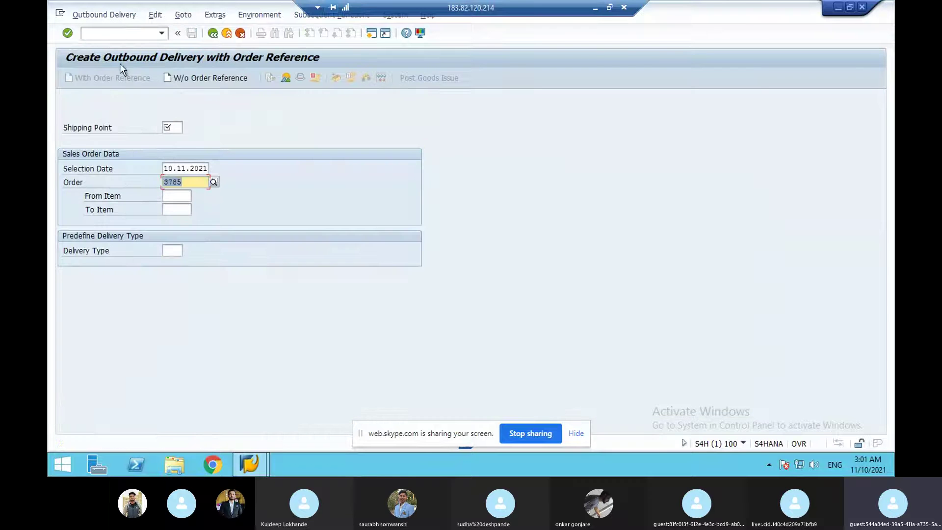
Set the shipping point to BPL and the selection date to 17.11.2021, and create the delivery from the prefilled order
{"action": "left_click", "coordinate": [179, 129]}
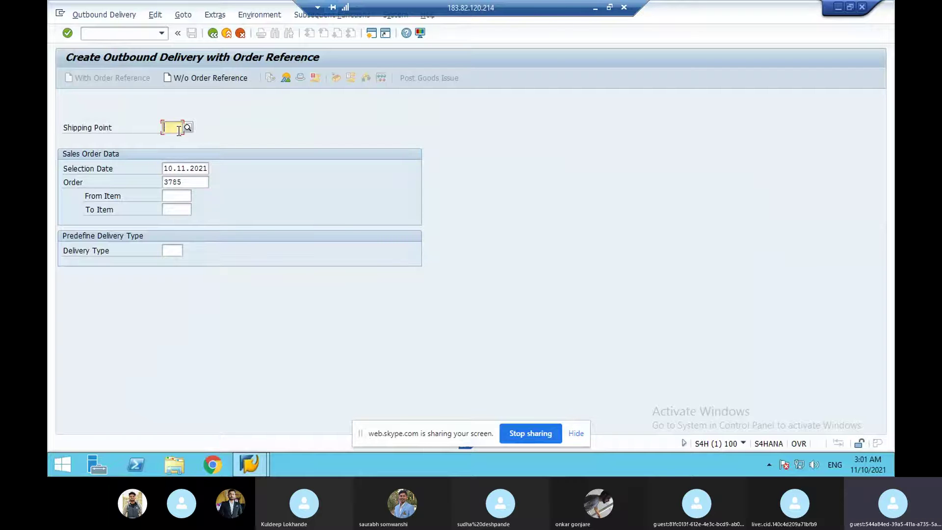
{"action": "type", "text": "bpl"}
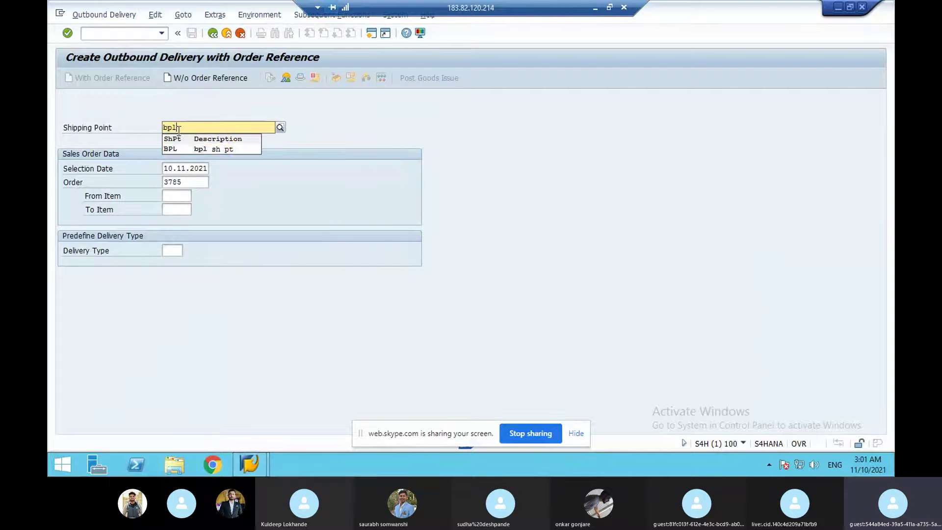
{"action": "left_click", "coordinate": [169, 148]}
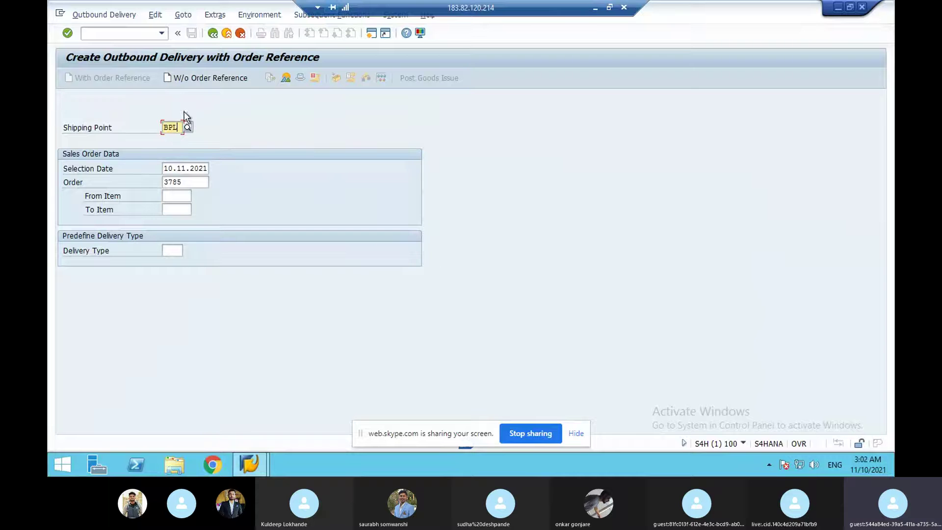
{"action": "left_click", "coordinate": [200, 167]}
{"action": "key", "text": "F4"}
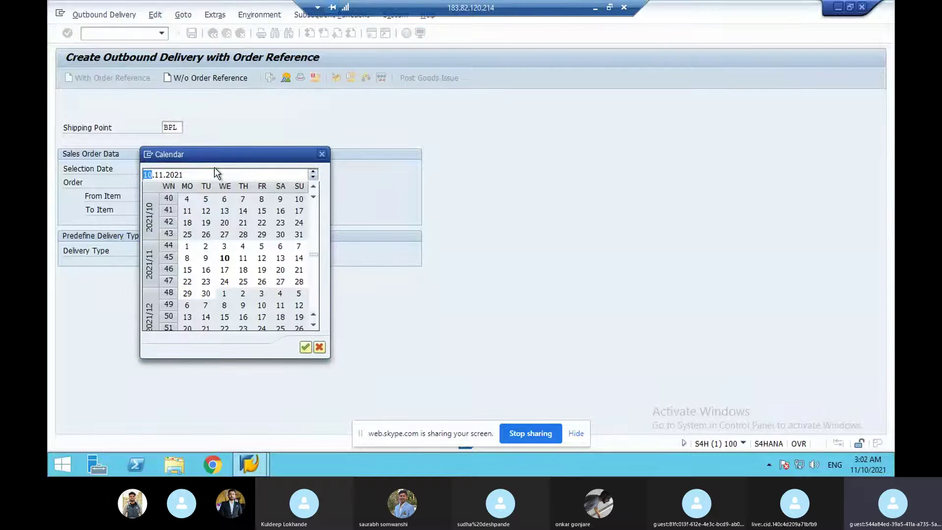
{"action": "double_click", "coordinate": [224, 269]}
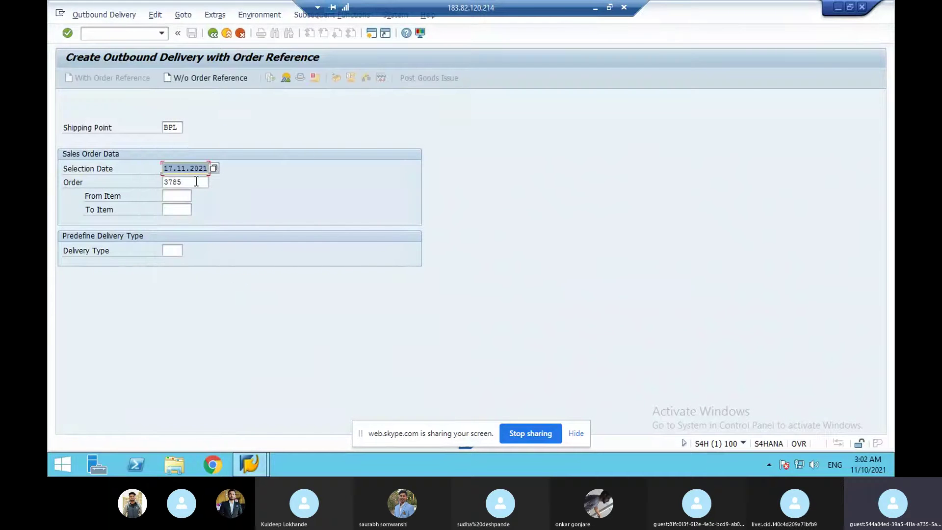
{"action": "key", "text": "Return"}
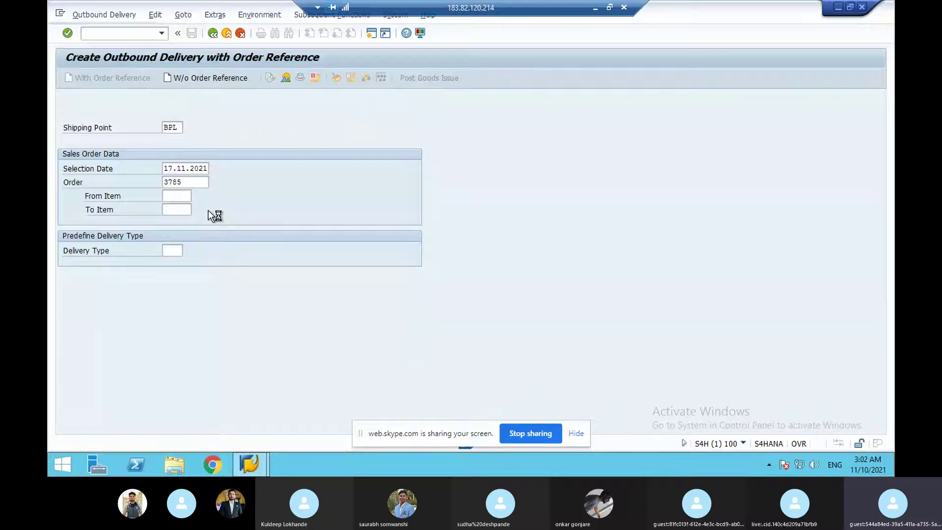
Enter storage location bpl and picked quantity 2 in the BPL item's picking data and save the delivery
{"action": "left_click", "coordinate": [157, 144]}
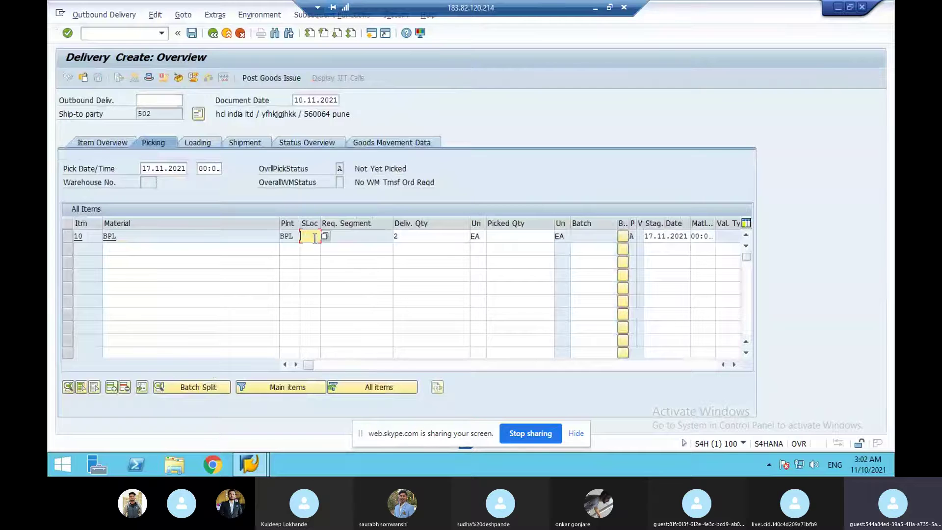
{"action": "type", "text": "bpl1"}
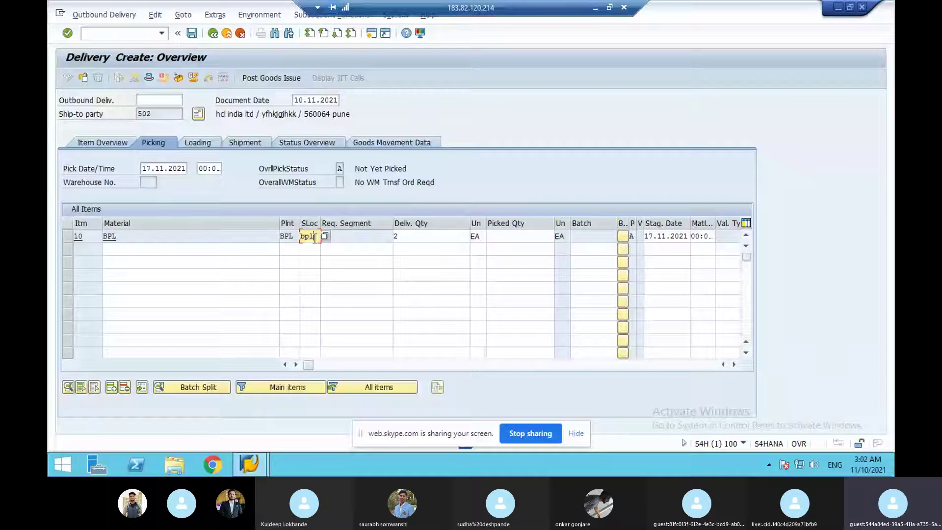
{"action": "key", "text": "Tab"}
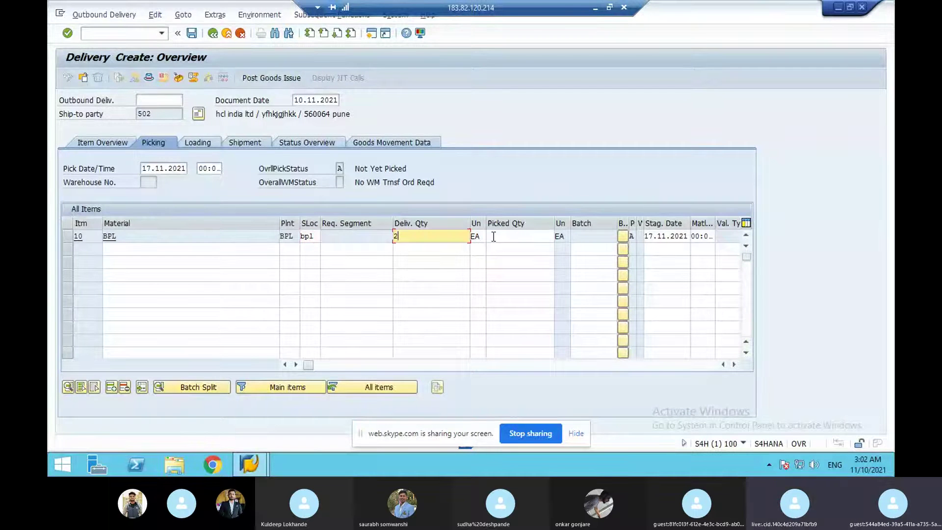
{"action": "left_click", "coordinate": [494, 236]}
{"action": "type", "text": "2"}
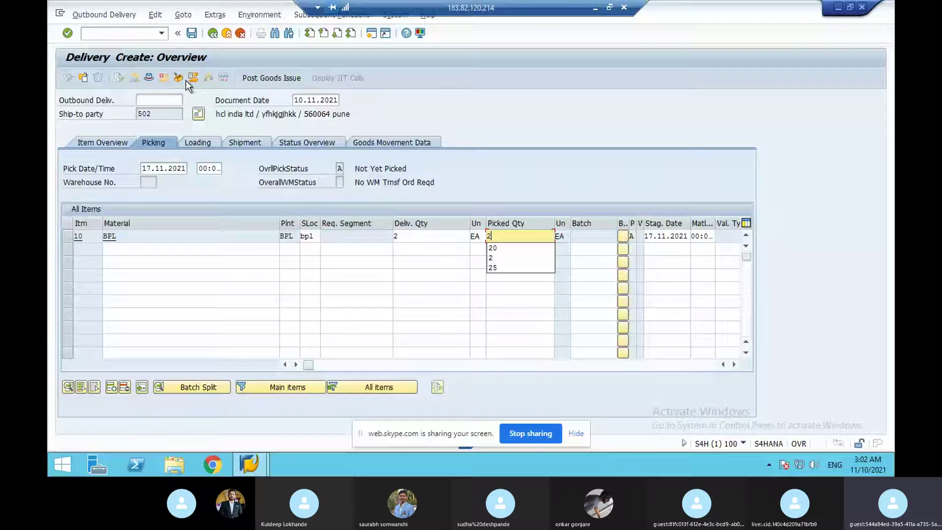
{"action": "key", "text": "Return"}
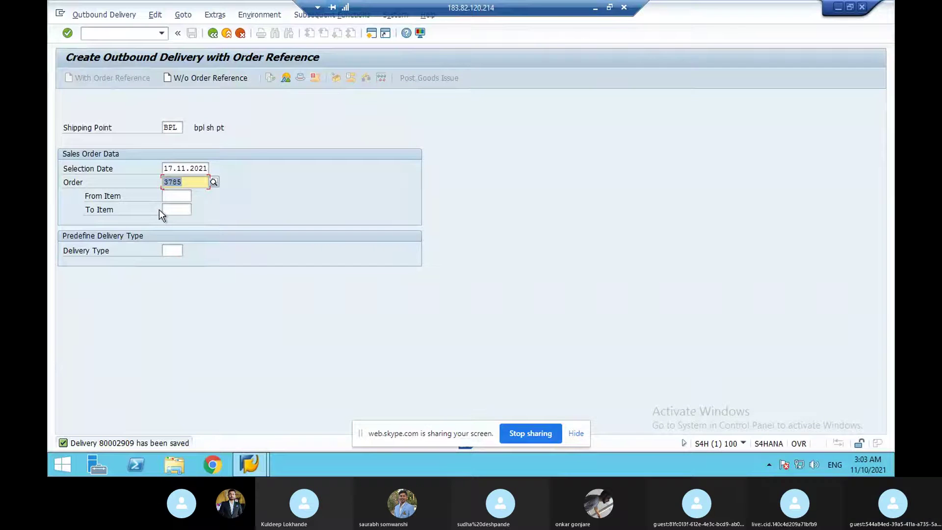
Open transaction /nspro and display the SAP Reference IMG
{"action": "left_click", "coordinate": [152, 32]}
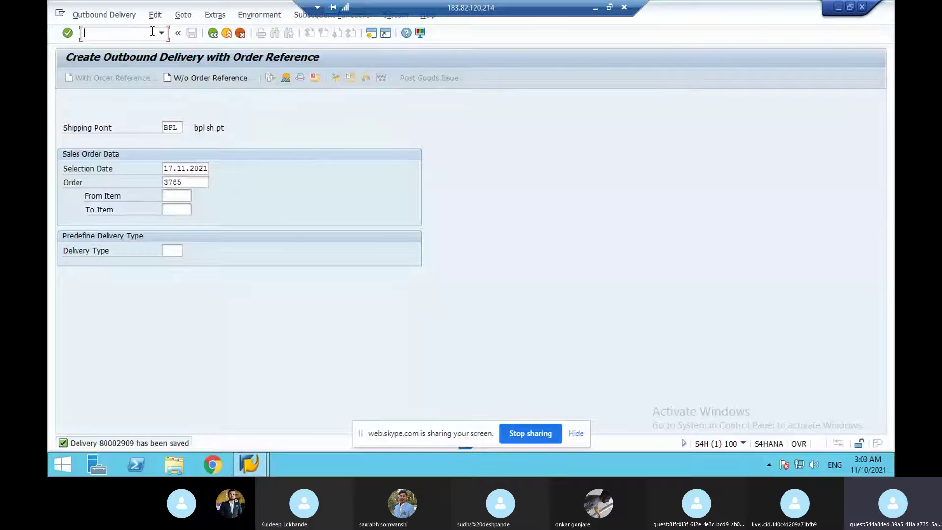
{"action": "type", "text": "/nspro"}
{"action": "key", "text": "Return"}
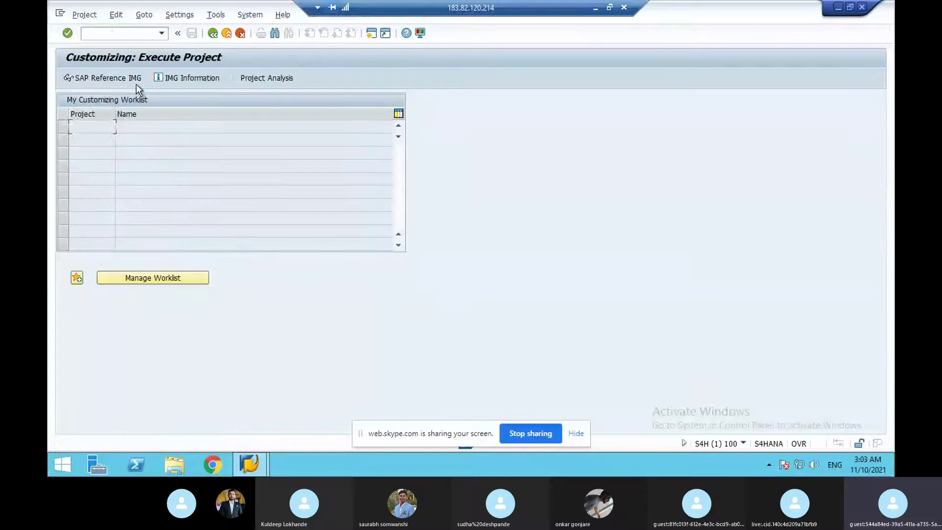
{"action": "left_click", "coordinate": [137, 84]}
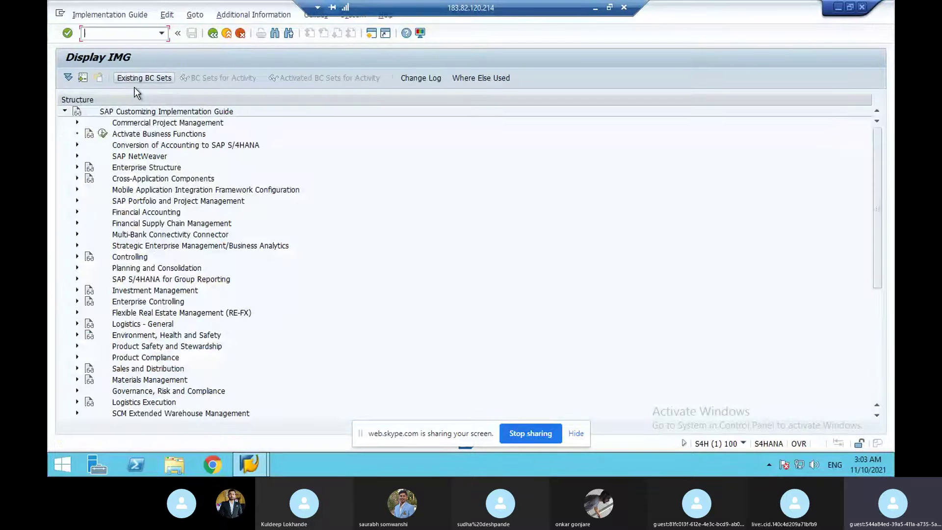
Expand Logistics Execution, Shipping and Deliveries in the implementation guide structure
{"action": "left_click", "coordinate": [119, 402]}
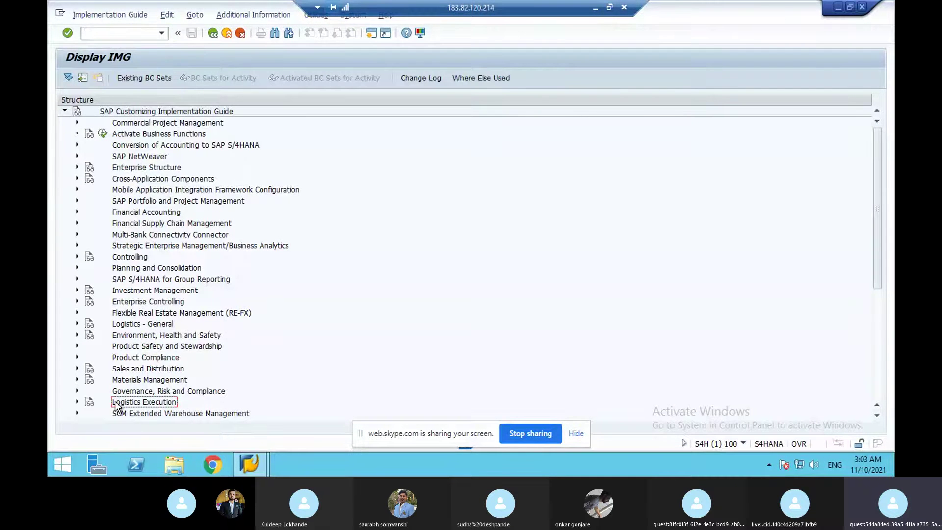
{"action": "left_click", "coordinate": [138, 325]}
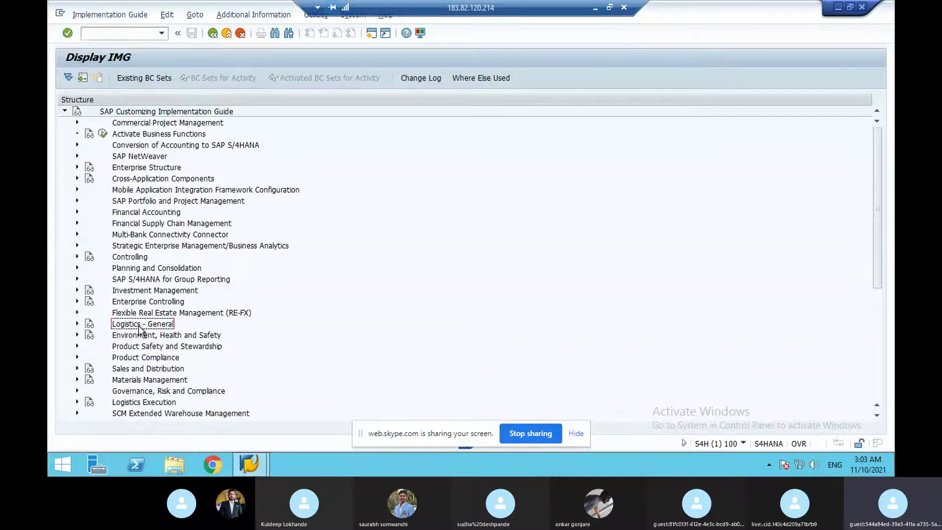
{"action": "left_click", "coordinate": [127, 404]}
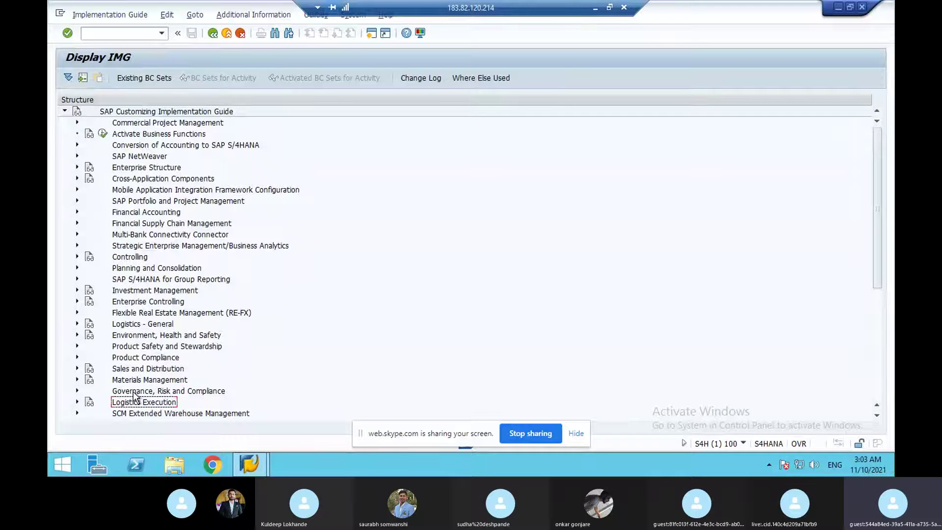
{"action": "left_click", "coordinate": [78, 402]}
{"action": "left_click", "coordinate": [90, 324]}
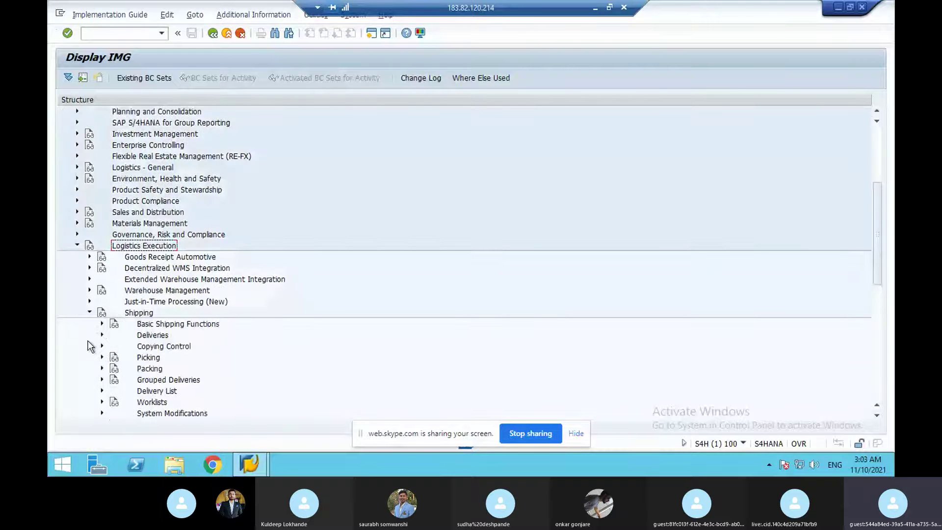
{"action": "left_click", "coordinate": [102, 335]}
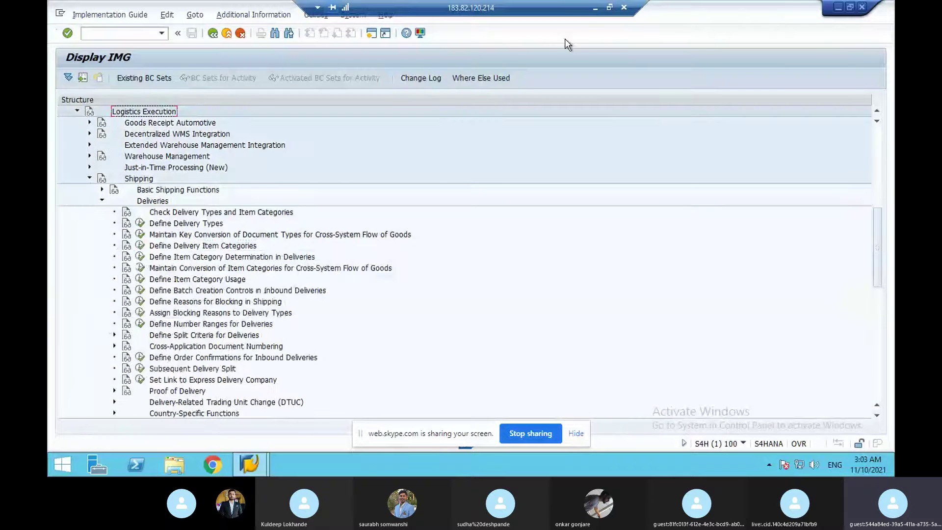
Consult the delivery document notes in SAP_SD(IB) (2).pdf in Edge, and return to the SAP remote session
{"action": "left_click", "coordinate": [594, 8]}
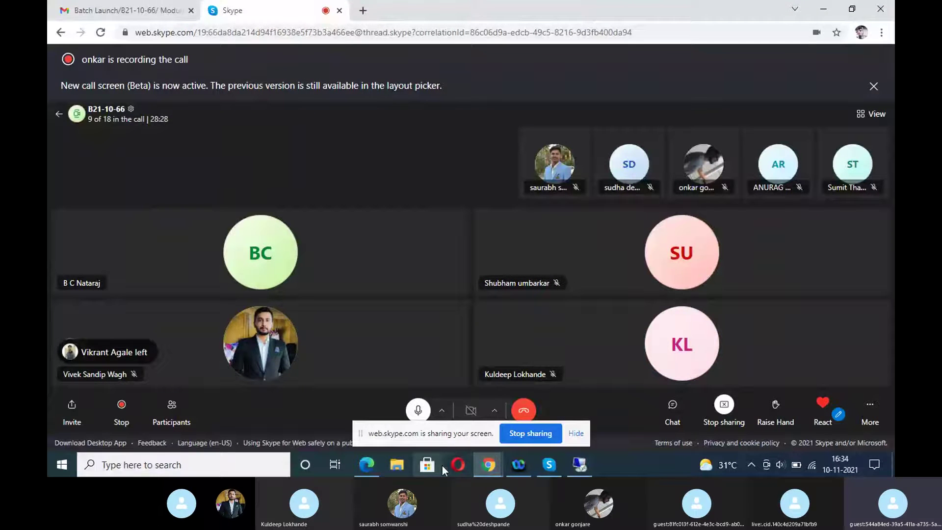
{"action": "left_click", "coordinate": [380, 465]}
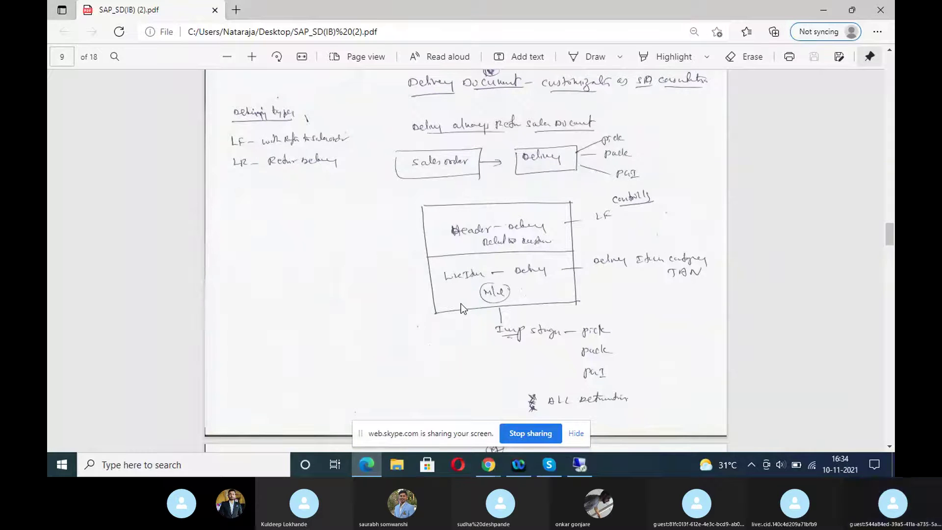
{"action": "left_click", "coordinate": [577, 465]}
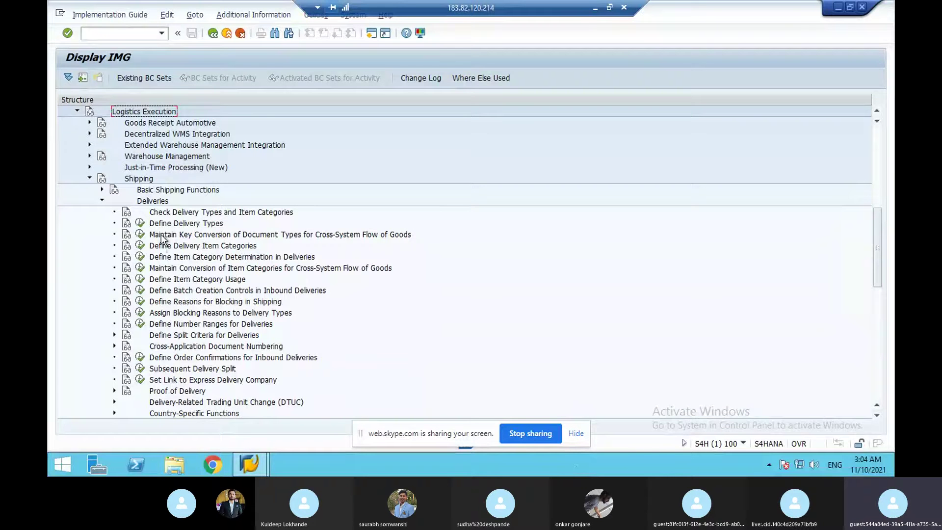
Open the Define Delivery Types activity and position the delivery type list at LF
{"action": "left_click", "coordinate": [163, 225]}
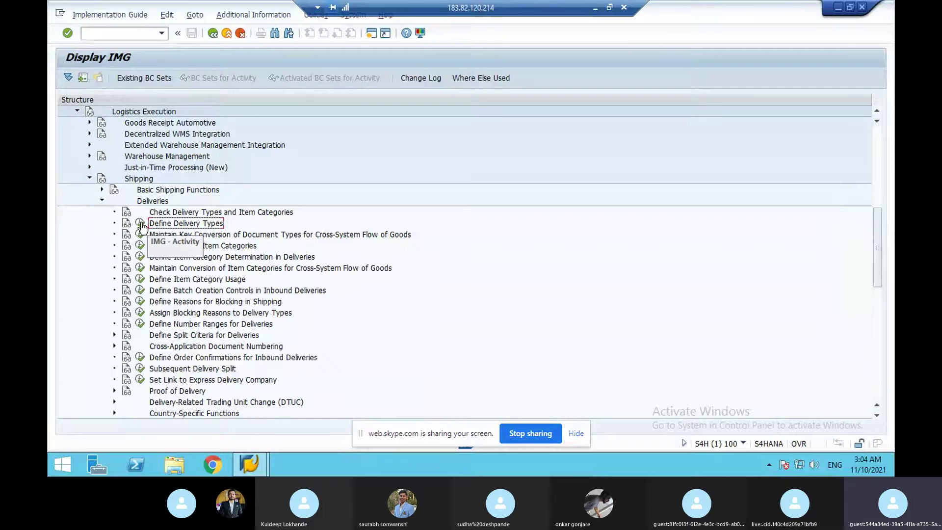
{"action": "left_click", "coordinate": [141, 225]}
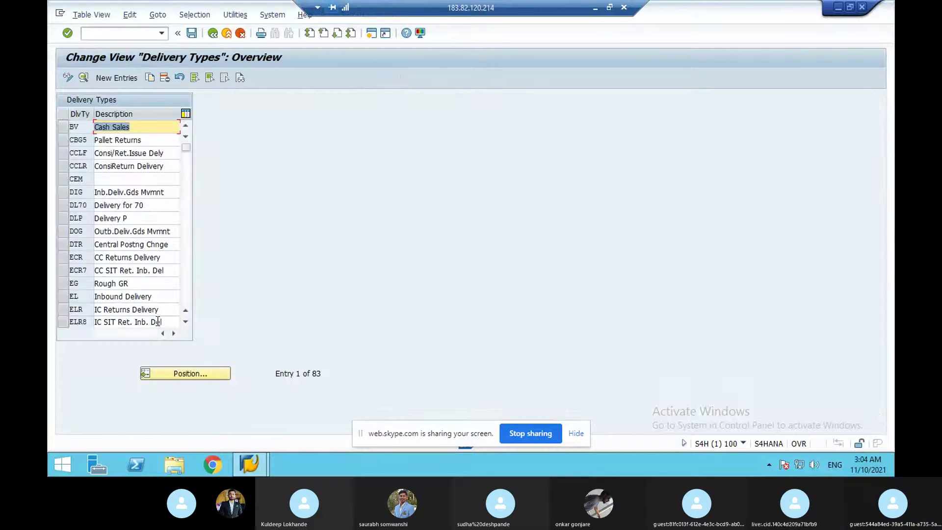
{"action": "left_click", "coordinate": [190, 370]}
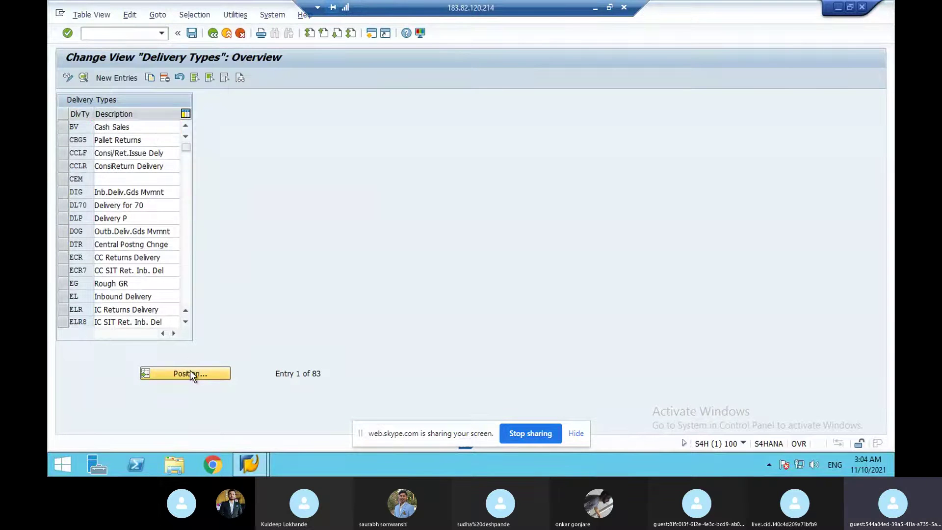
{"action": "type", "text": "LF"}
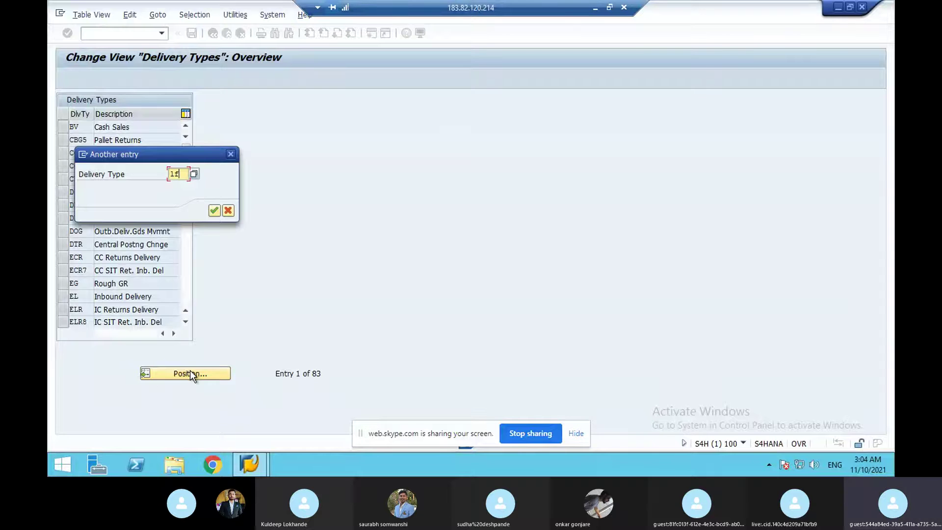
{"action": "key", "text": "Return"}
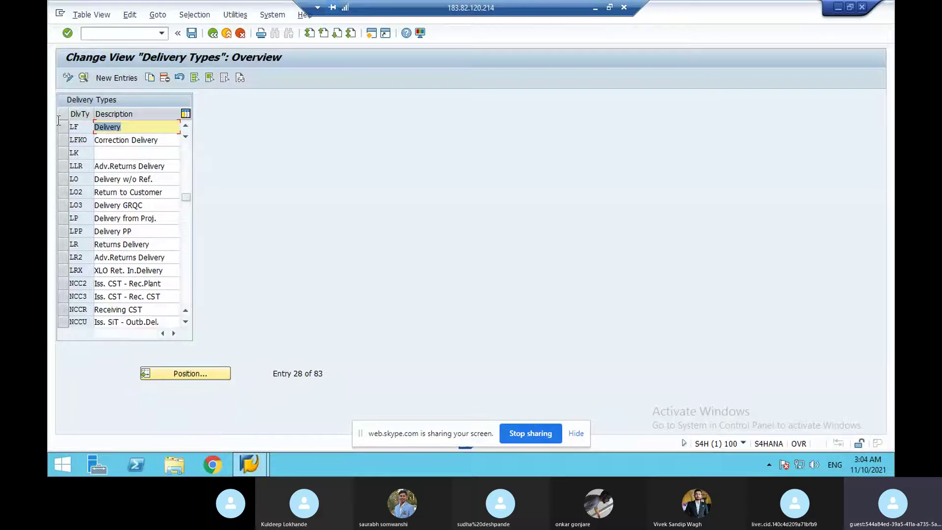
Start copying delivery type LF and examine its number range and order requirement settings
{"action": "left_click", "coordinate": [59, 126]}
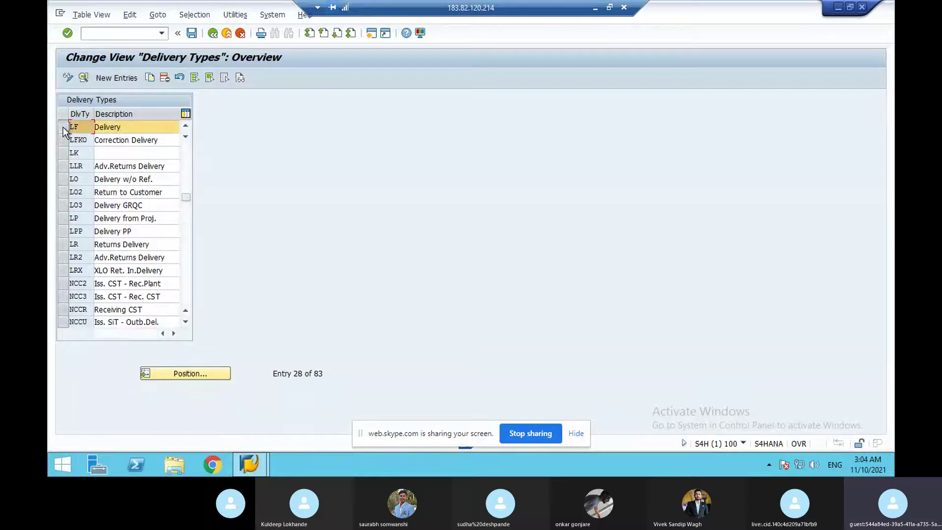
{"action": "left_click", "coordinate": [150, 77]}
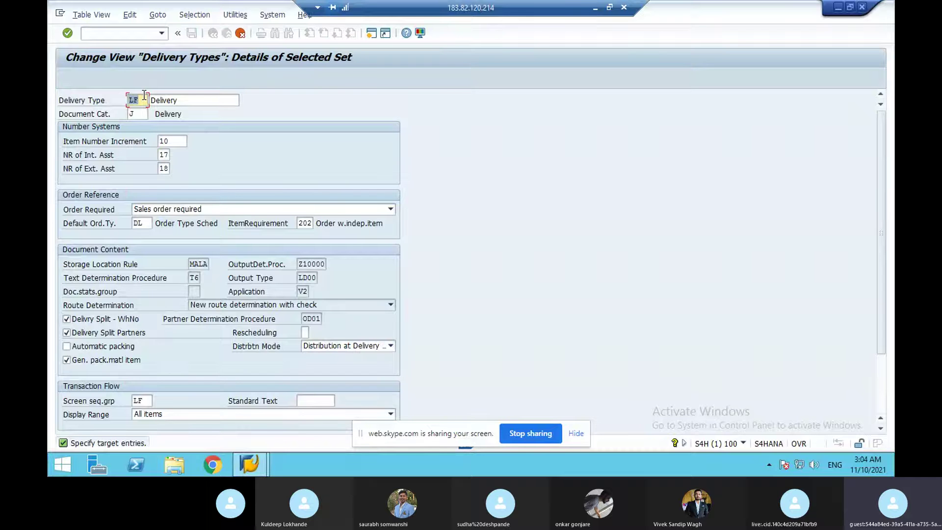
{"action": "left_click", "coordinate": [115, 167]}
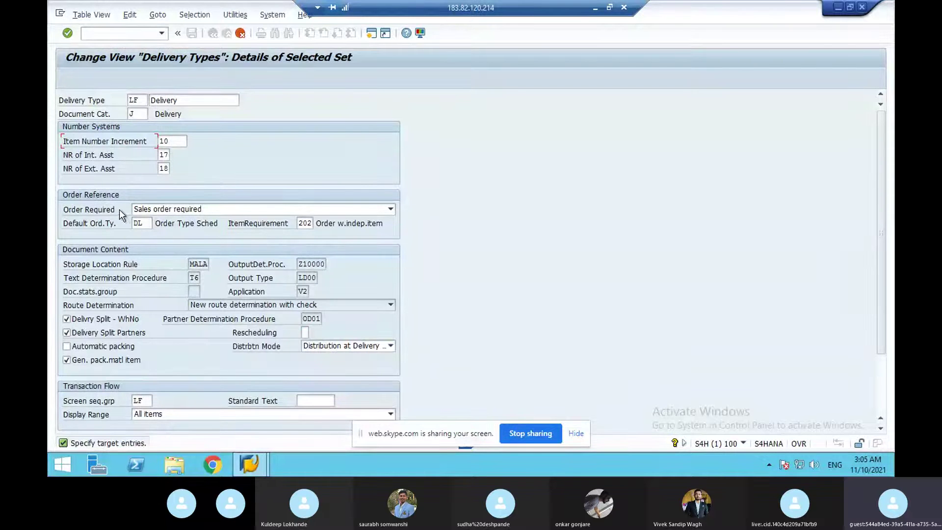
{"action": "left_click", "coordinate": [138, 209]}
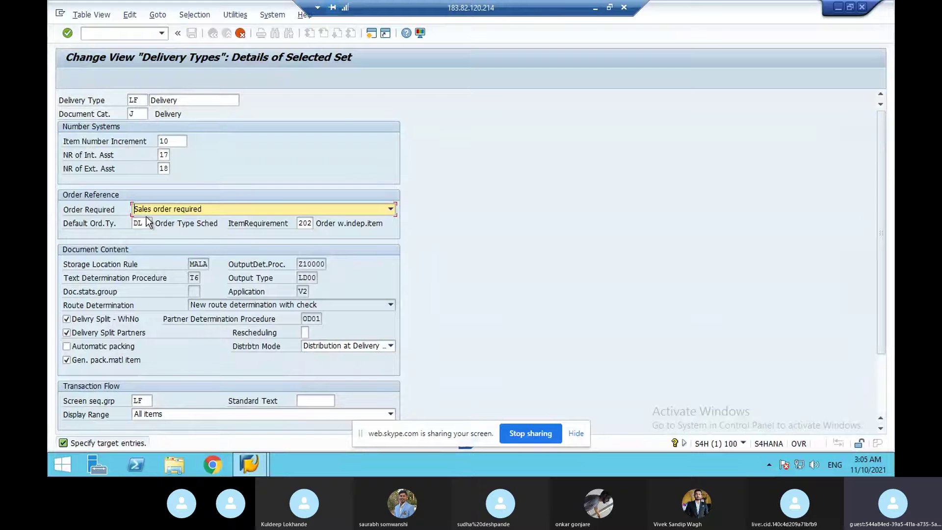
Examine the available storage location rules for picking in delivery type LF, and close the list without choosing another rule
{"action": "left_click", "coordinate": [198, 260]}
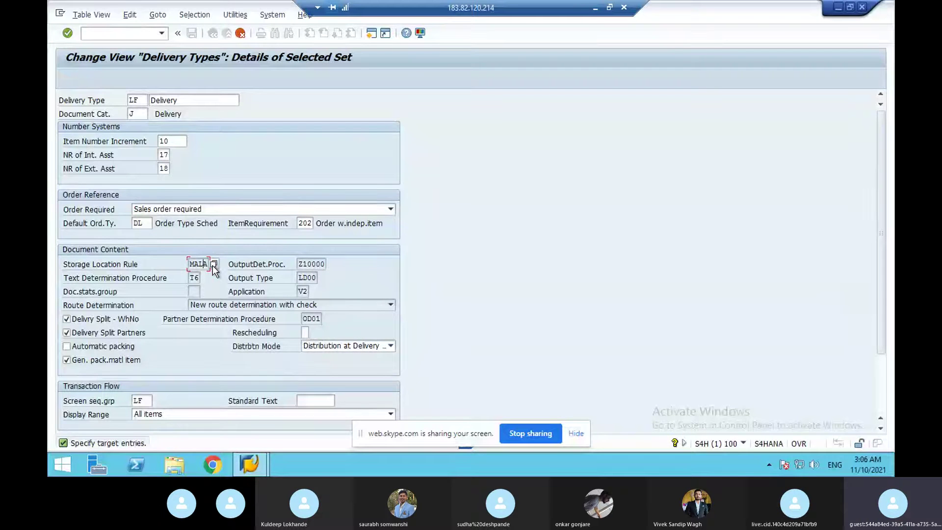
{"action": "left_click", "coordinate": [213, 264]}
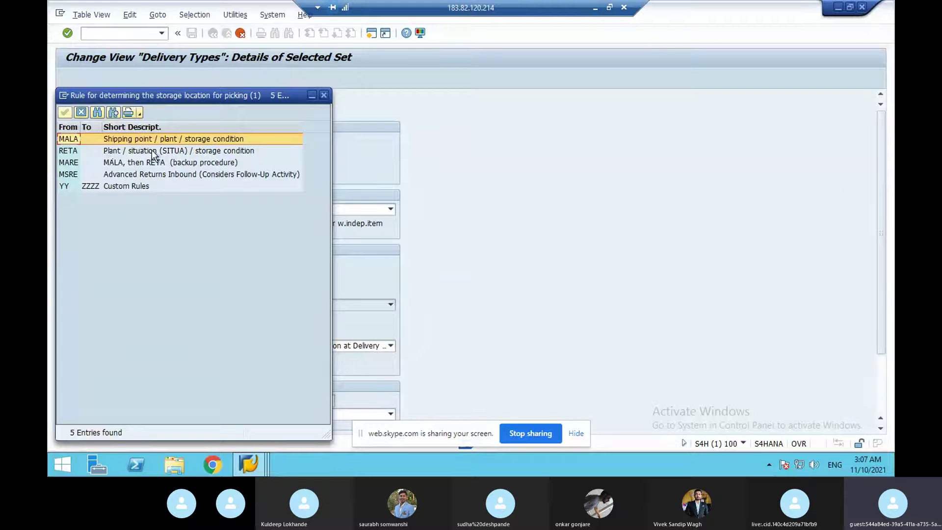
{"action": "left_click", "coordinate": [238, 150]}
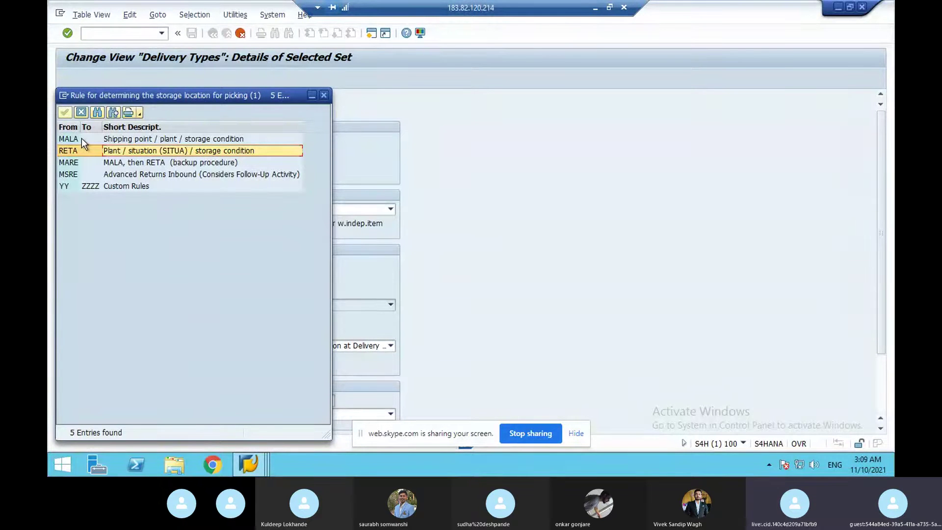
{"action": "left_click", "coordinate": [78, 163]}
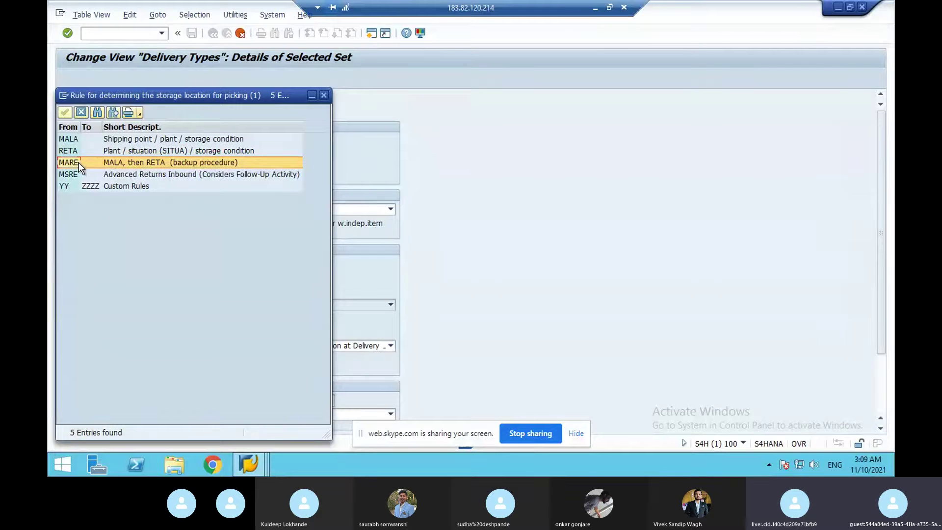
{"action": "left_click", "coordinate": [81, 113]}
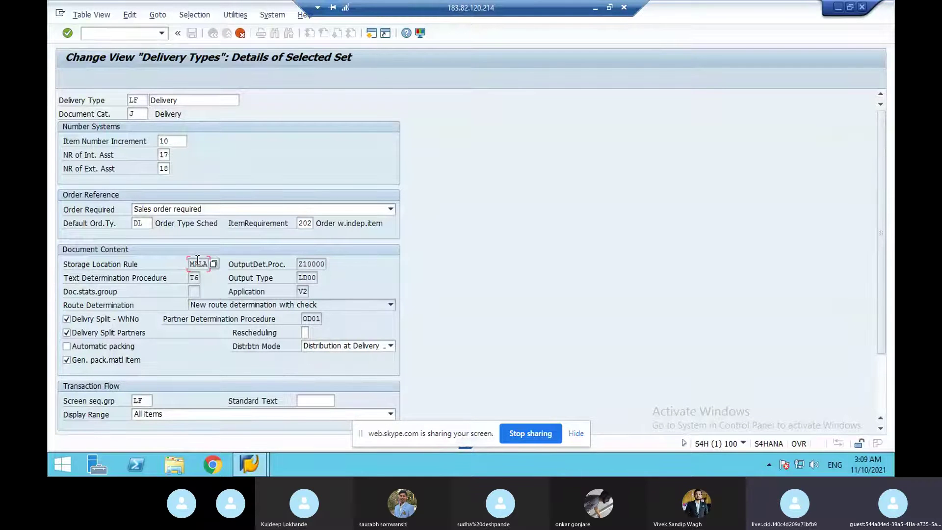
{"action": "left_click", "coordinate": [120, 264]}
{"action": "left_click", "coordinate": [107, 213]}
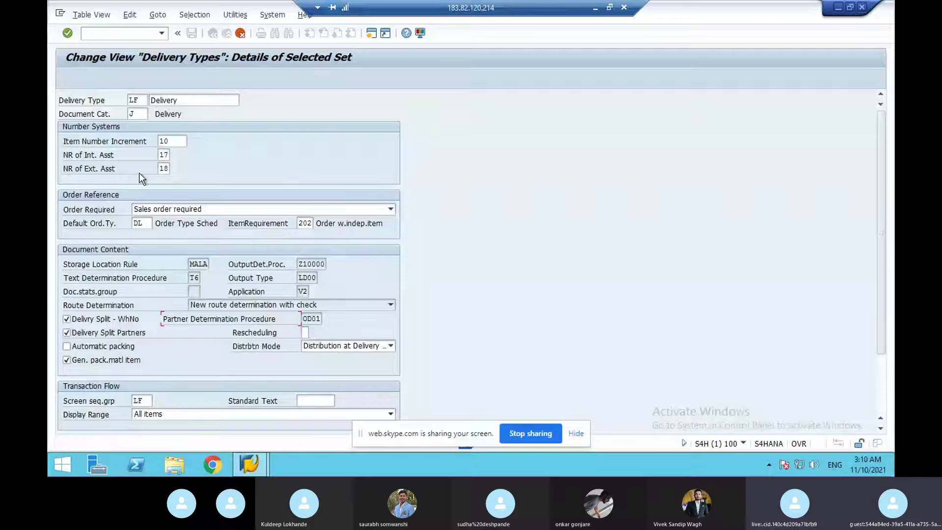
Open the SAP SD certification questions document from the local desktop in Word and find question 72 about picking at delivery type level
{"action": "left_click", "coordinate": [596, 8]}
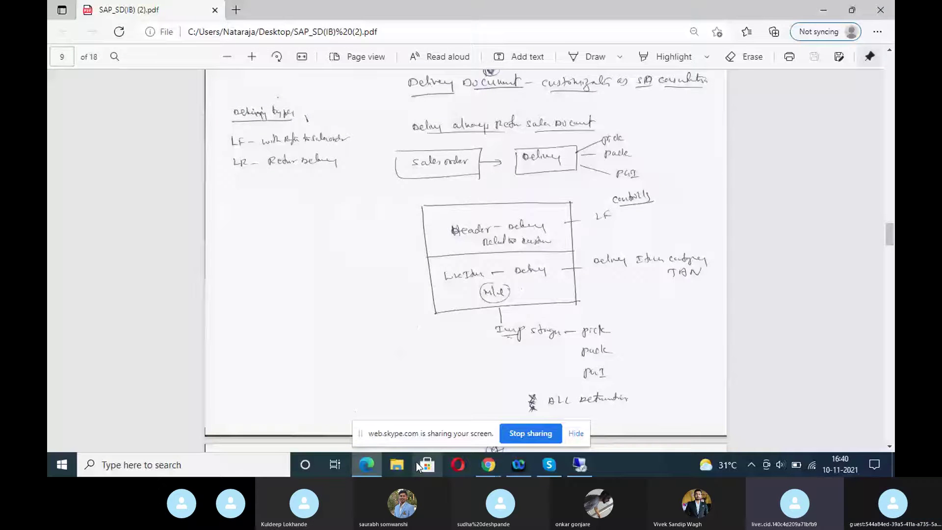
{"action": "left_click", "coordinate": [823, 10]}
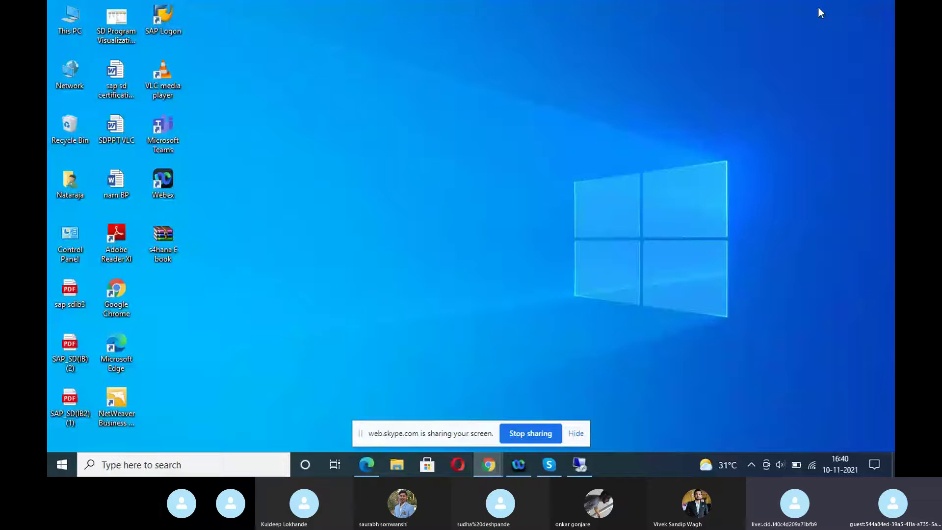
{"action": "double_click", "coordinate": [125, 100]}
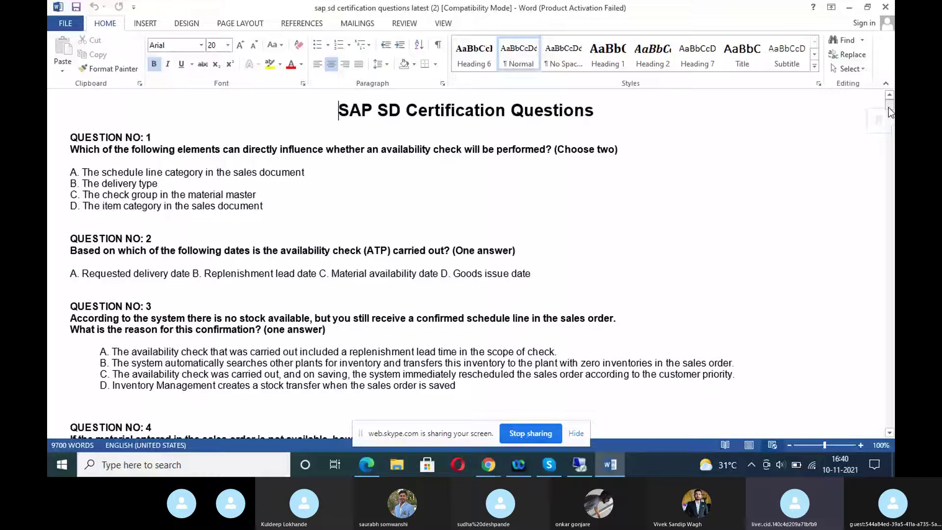
{"action": "left_click_drag", "start_coordinate": [891, 111], "coordinate": [894, 240]}
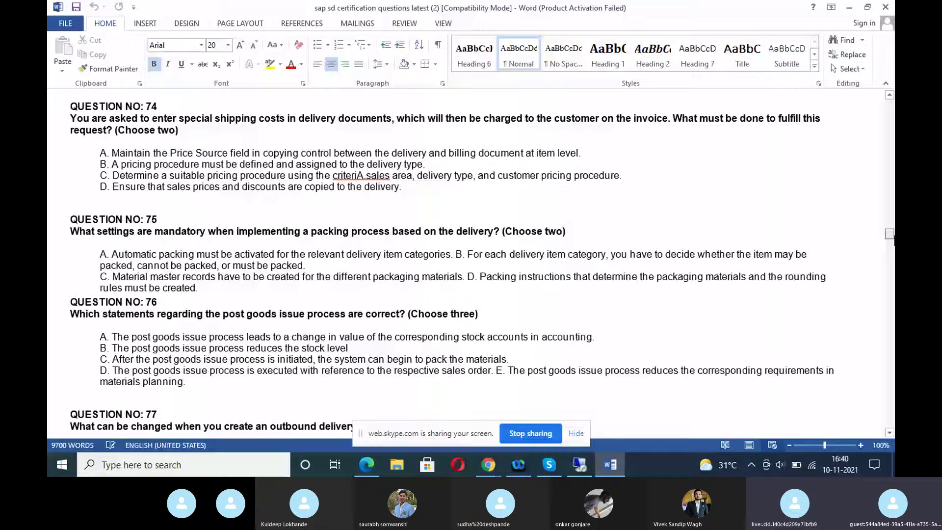
{"action": "left_click_drag", "start_coordinate": [894, 241], "coordinate": [894, 236]}
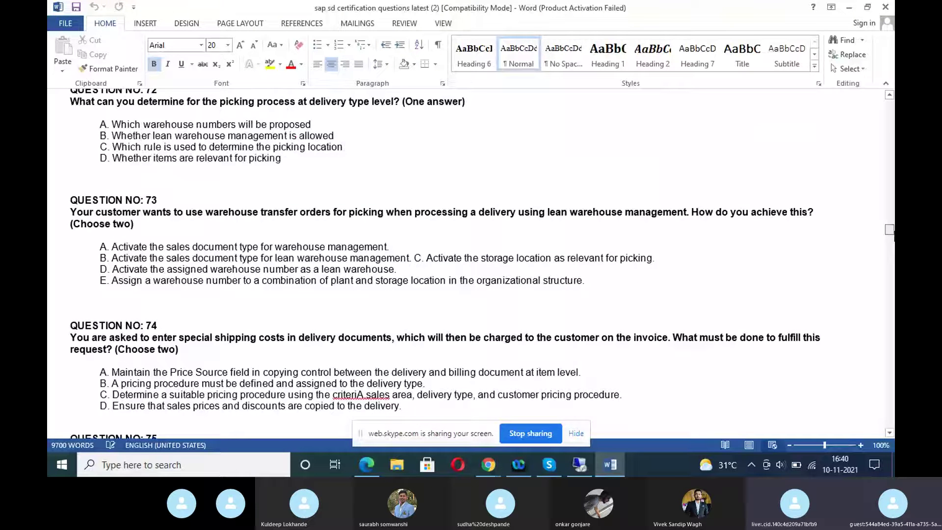
{"action": "left_click_drag", "start_coordinate": [894, 236], "coordinate": [893, 236]}
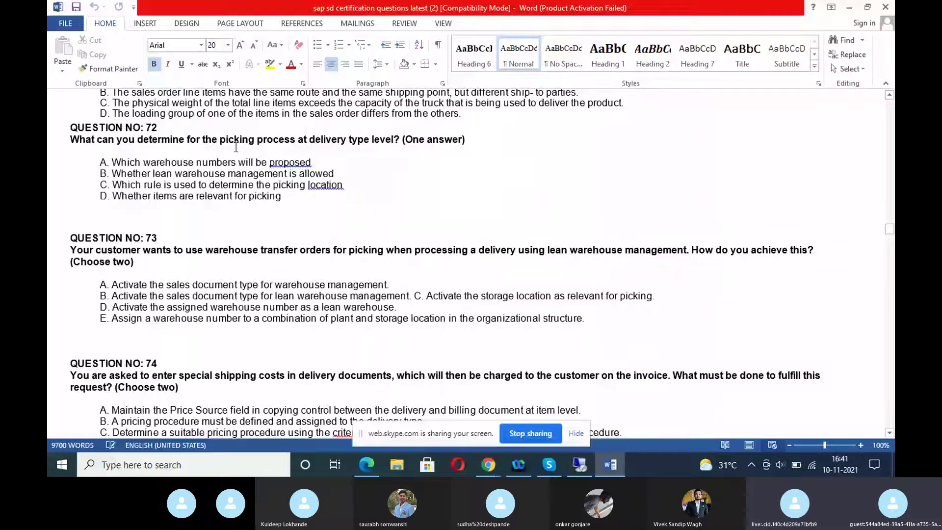
Recheck the delivery notes PDF in Edge, return to the Word document and select "Which rule" in answer C of question 72
{"action": "left_click", "coordinate": [367, 464]}
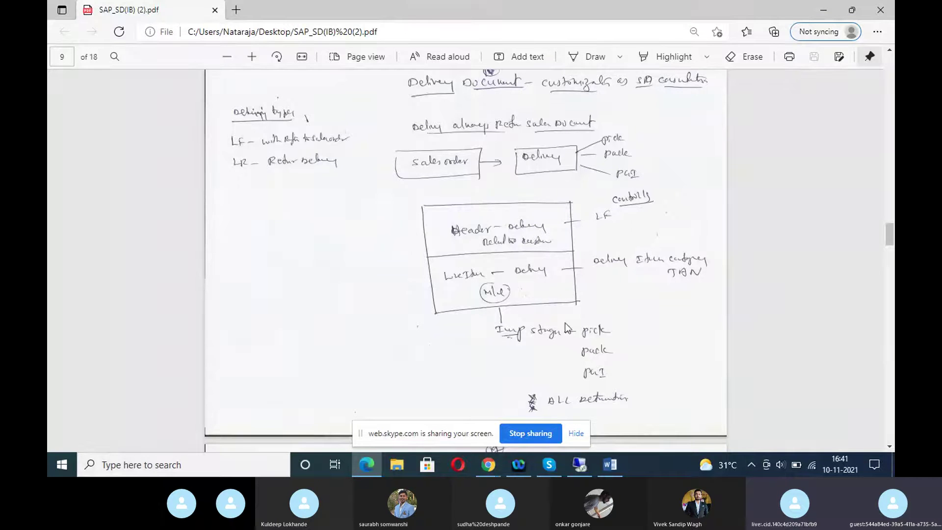
{"action": "left_click", "coordinate": [608, 473]}
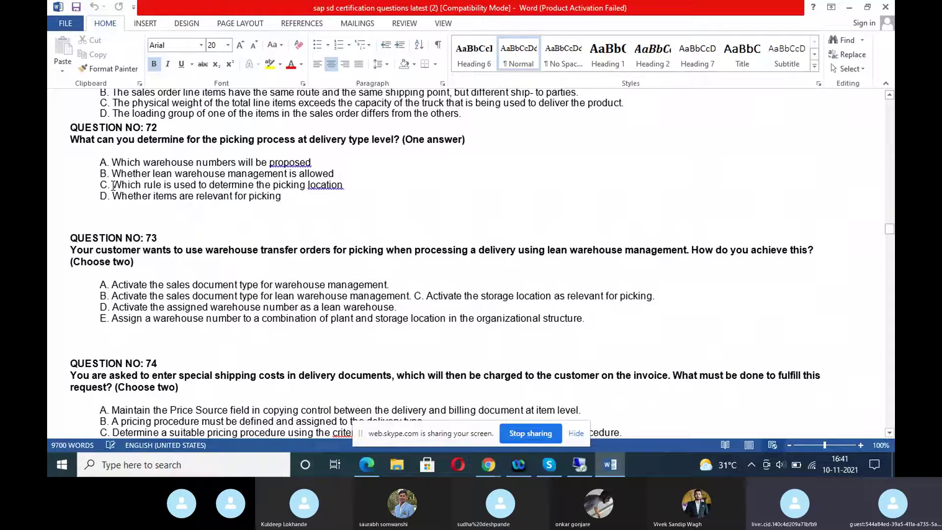
{"action": "left_click_drag", "start_coordinate": [112, 185], "coordinate": [163, 183]}
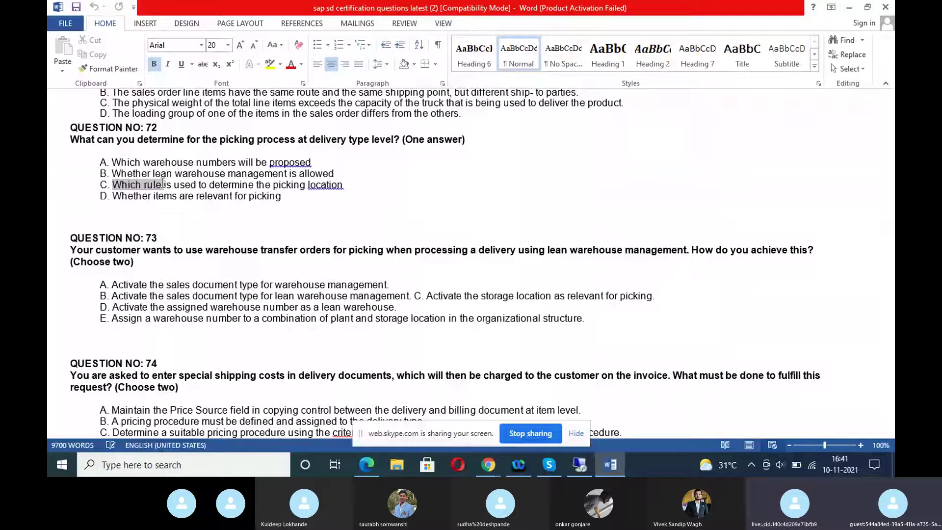
Select "Which rule is used to determine" in answer C of question 72 and compare it with delivery type LF in SAP
{"action": "left_click_drag", "start_coordinate": [163, 183], "coordinate": [221, 185]}
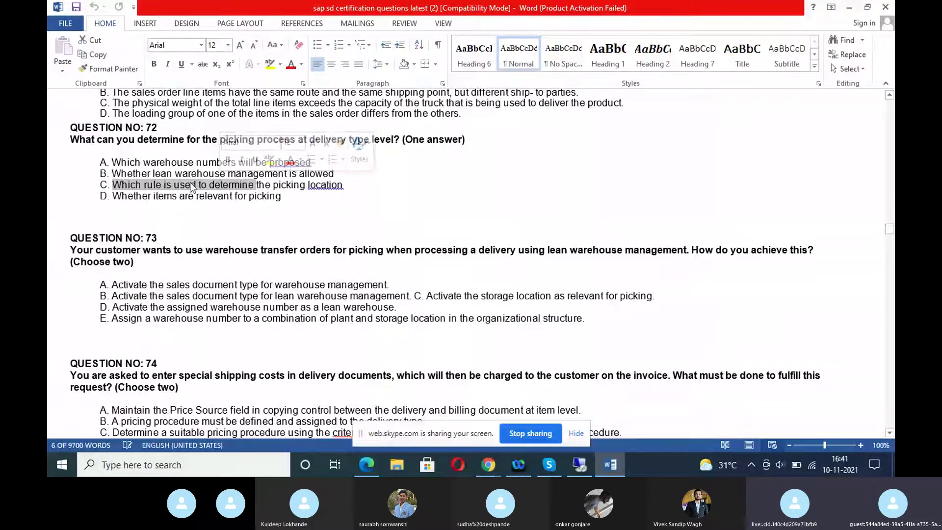
{"action": "left_click", "coordinate": [580, 466]}
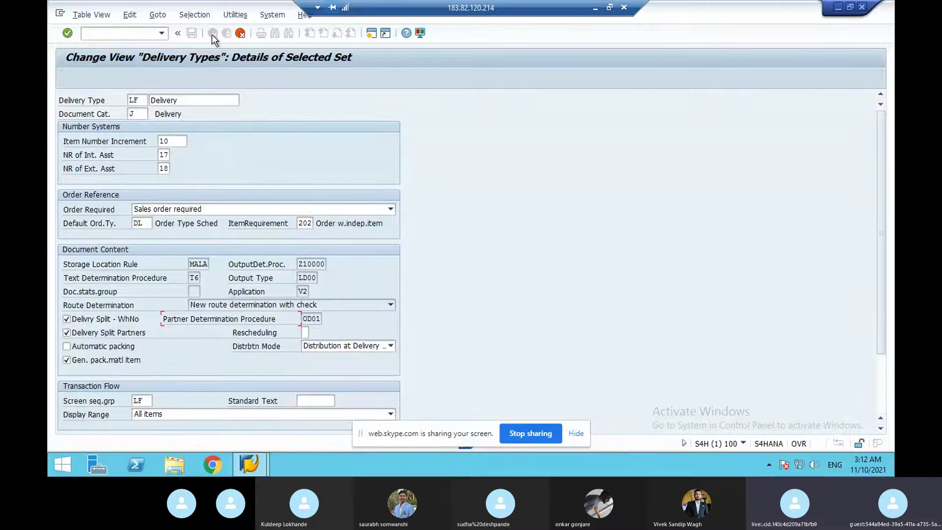
{"action": "left_click", "coordinate": [594, 9]}
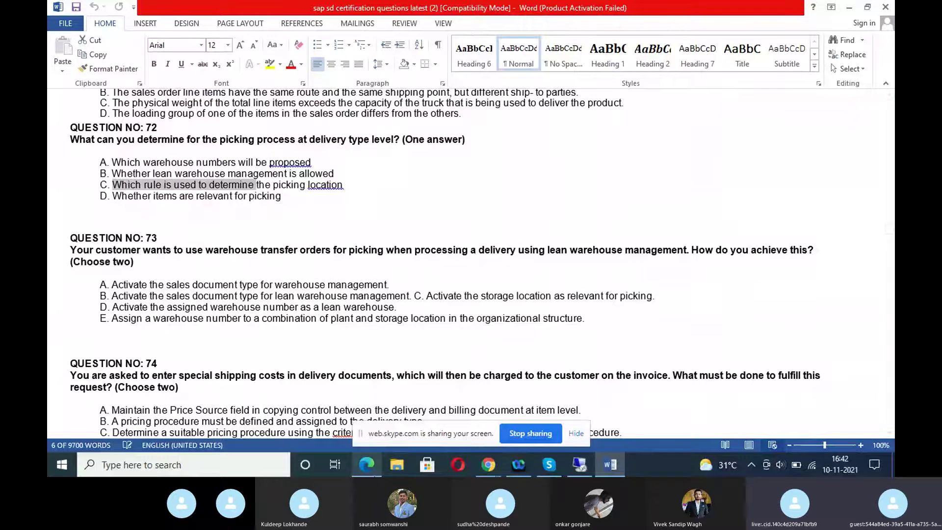
Review the delivery header and item control sketch in the notes PDF in Edge, and return to the delivery type LF details in SAP
{"action": "mouse_move", "coordinate": [367, 464]}
{"action": "left_click", "coordinate": [365, 439]}
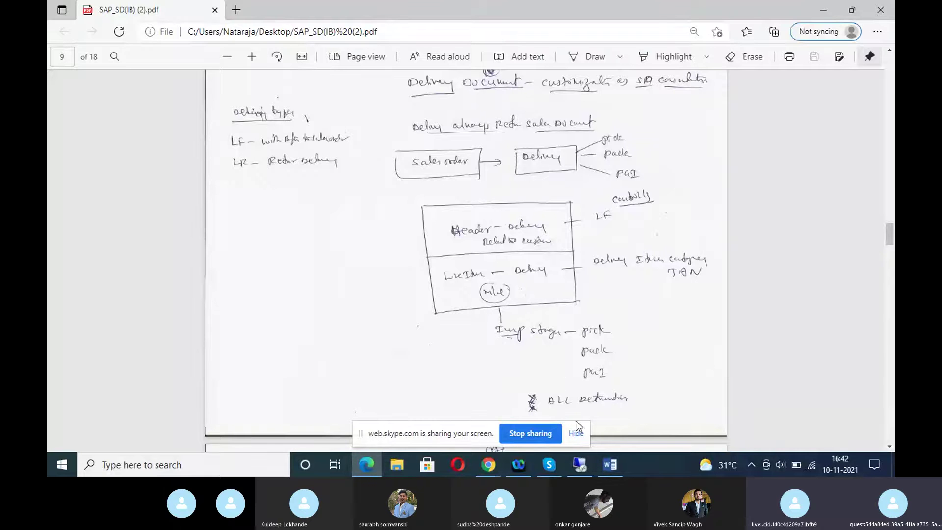
{"action": "left_click", "coordinate": [579, 463]}
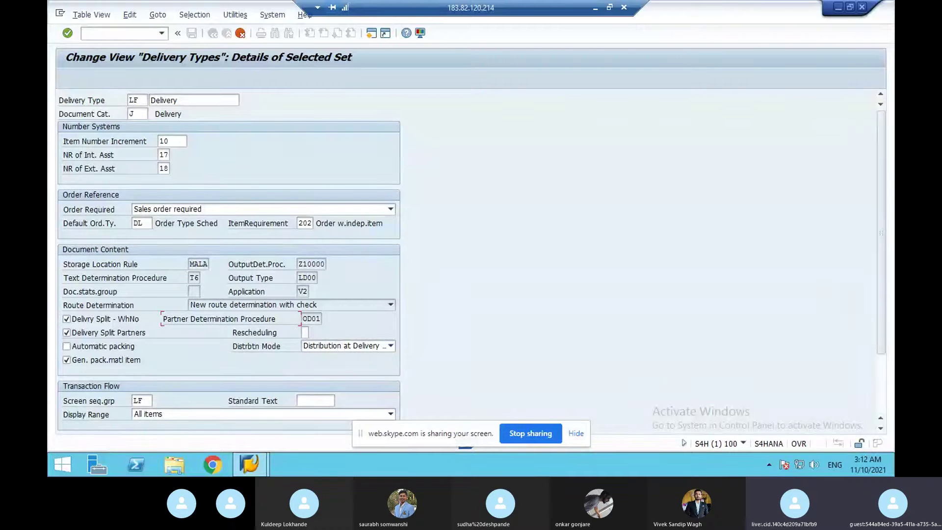
{"action": "left_click", "coordinate": [258, 461]}
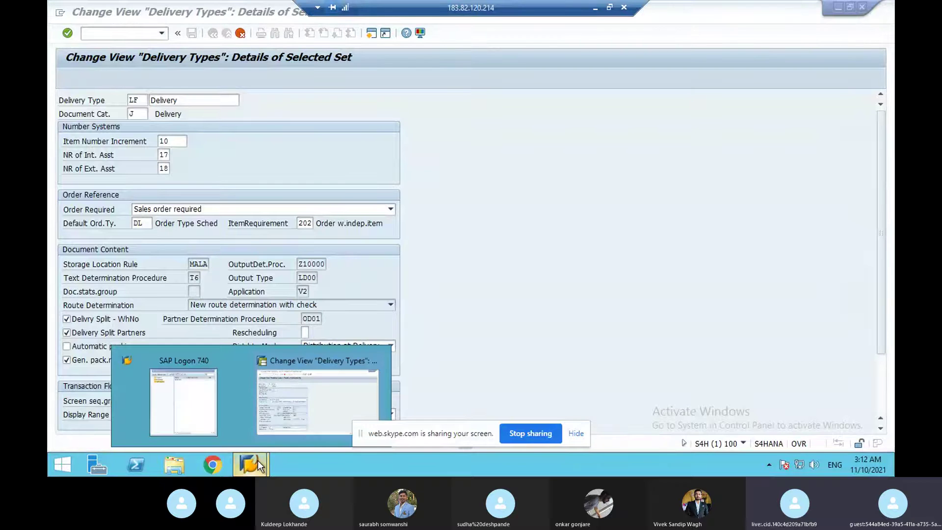
{"action": "left_click", "coordinate": [414, 226]}
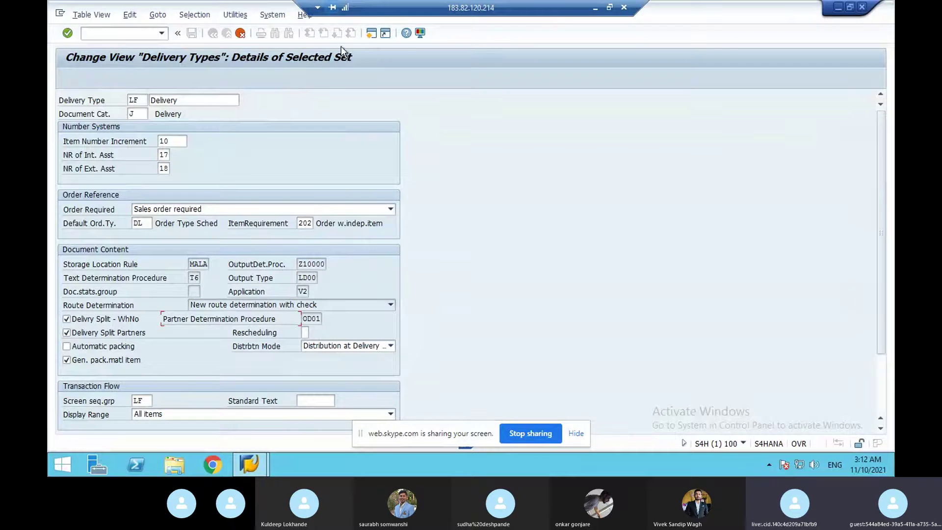
Open the proposed outbound delivery for change with transaction VL02N in a new SAP session
{"action": "left_click", "coordinate": [144, 35]}
{"action": "key", "text": "ctrl+n"}
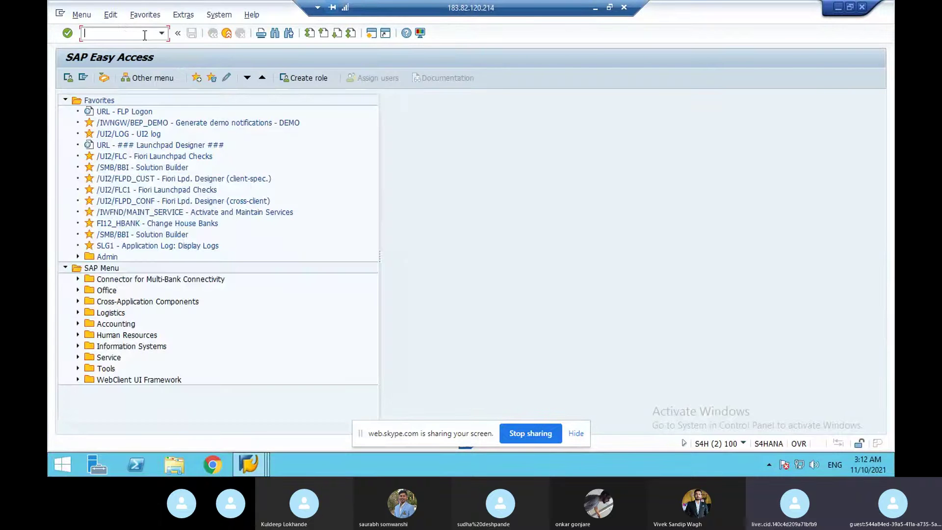
{"action": "type", "text": "/nvl02n"}
{"action": "key", "text": "Return"}
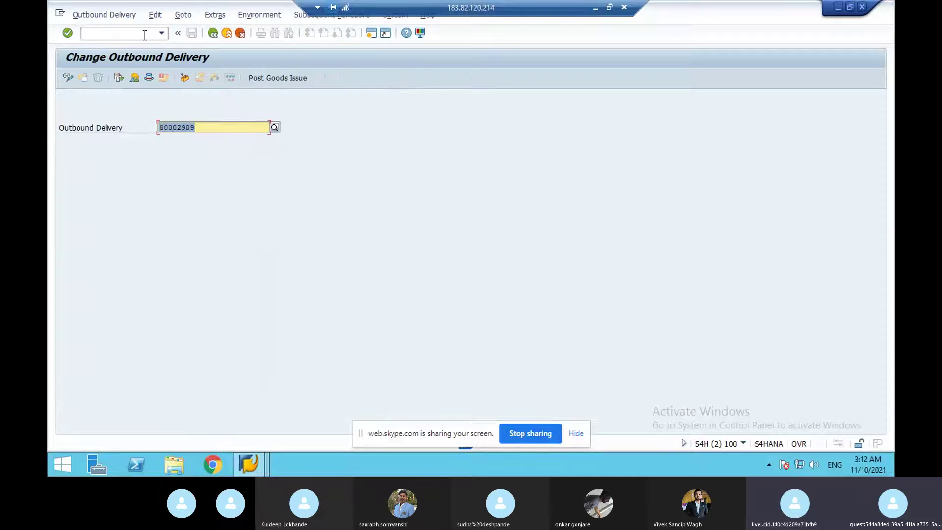
{"action": "key", "text": "Return"}
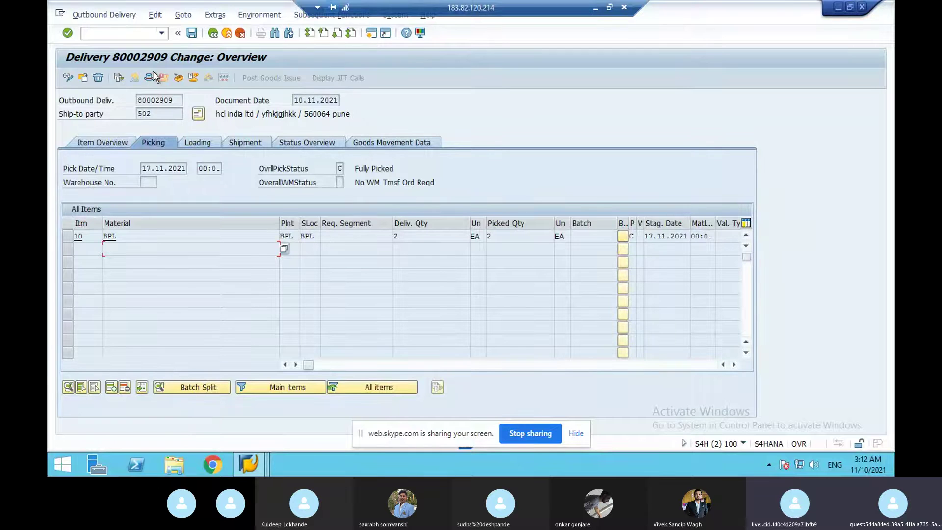
Examine the delivery's header processing details, return to the overview and open the details of item 10, material BPL
{"action": "left_click", "coordinate": [184, 16]}
{"action": "mouse_move", "coordinate": [196, 44]}
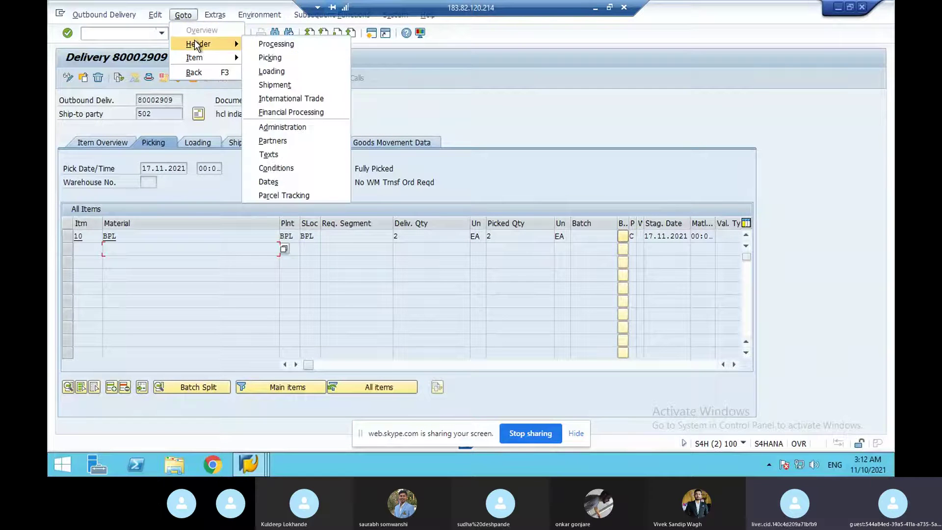
{"action": "left_click", "coordinate": [263, 44]}
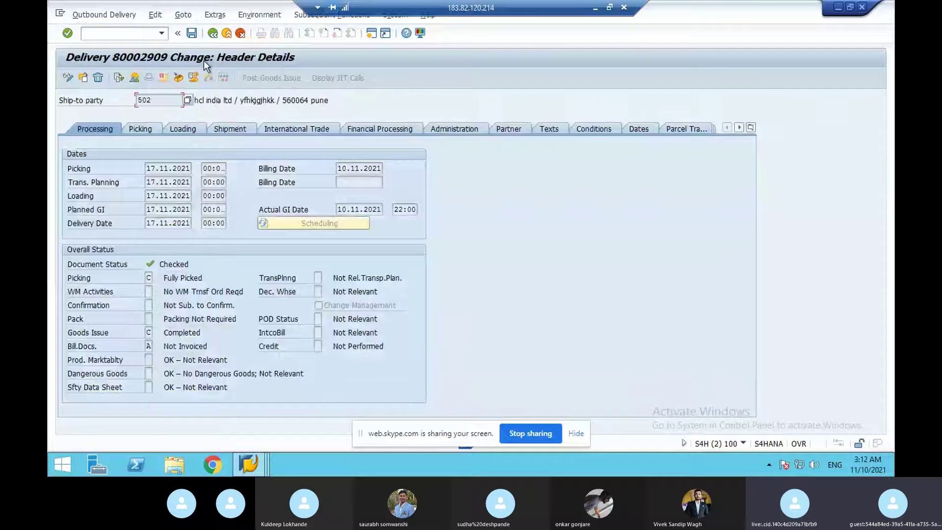
{"action": "left_click", "coordinate": [213, 33]}
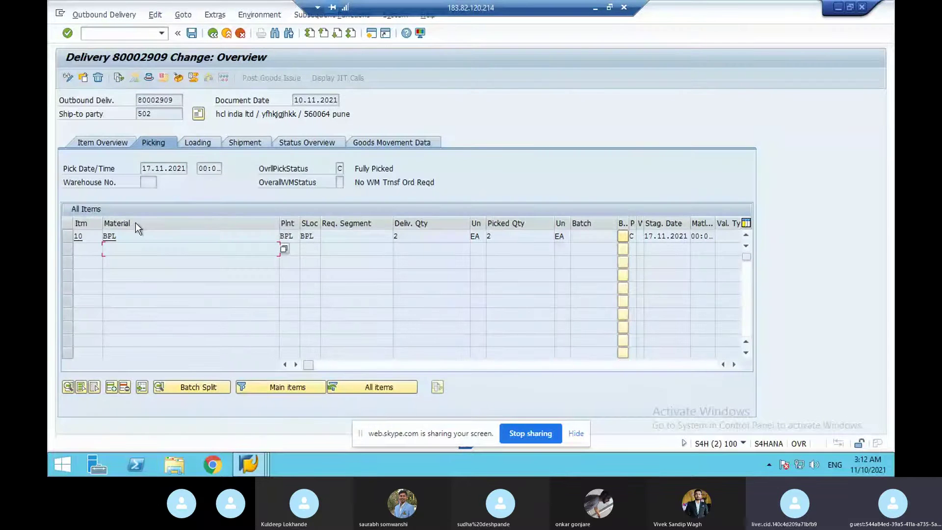
{"action": "double_click", "coordinate": [127, 245]}
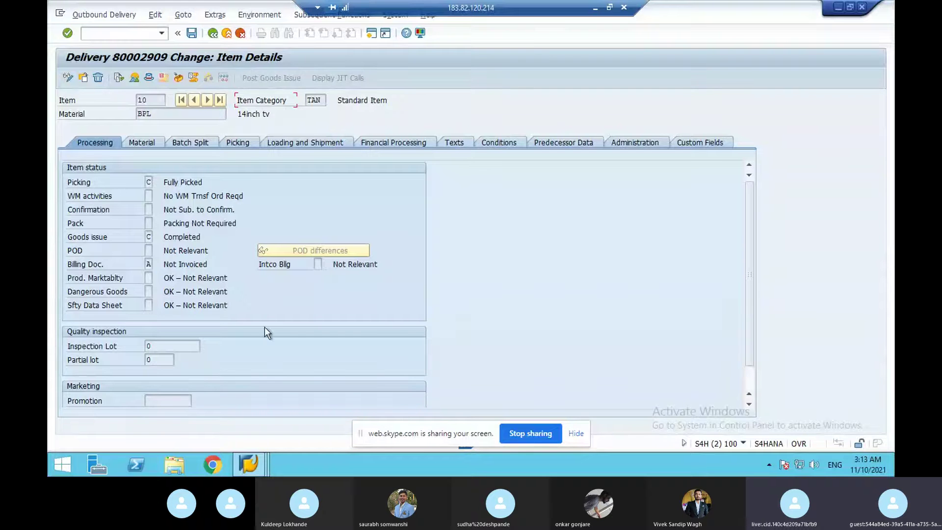
Leave the copy of delivery type LF in the customizing session and open the Define Delivery Item Categories activity
{"action": "left_click", "coordinate": [257, 458]}
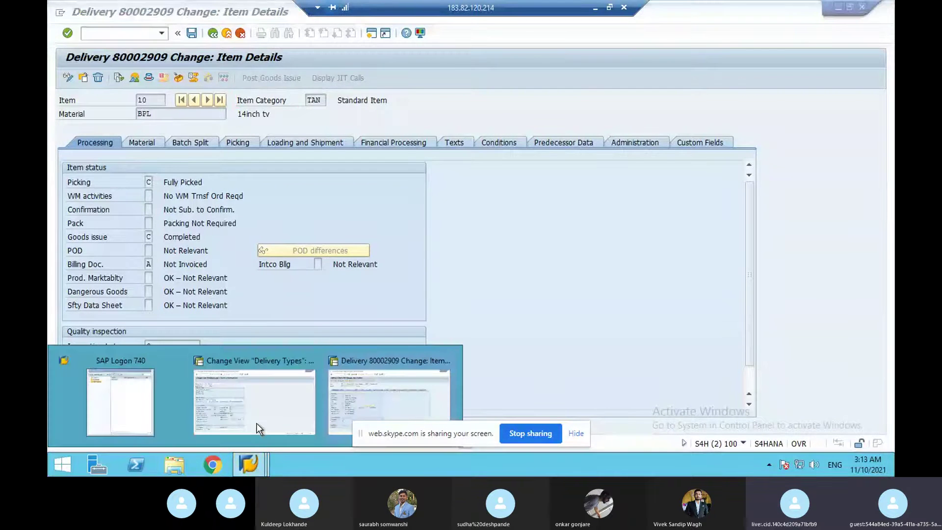
{"action": "left_click", "coordinate": [257, 417]}
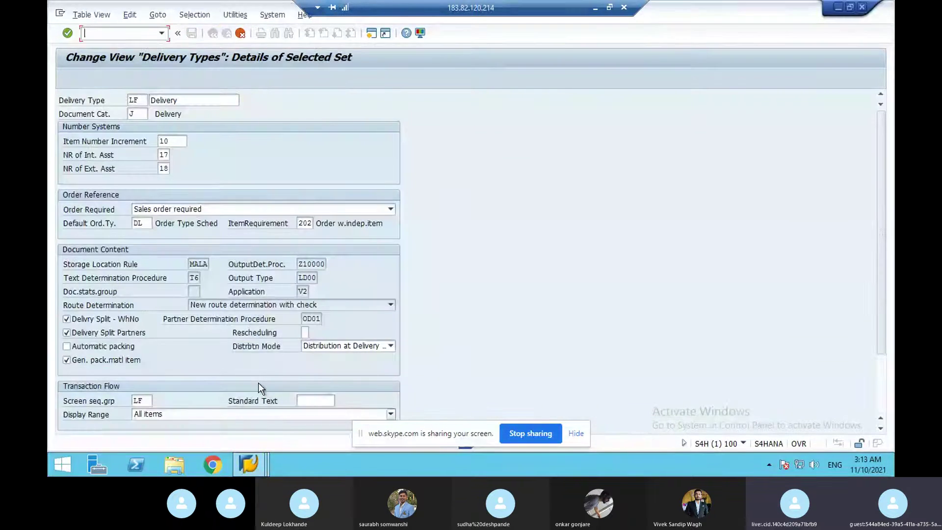
{"action": "left_click", "coordinate": [244, 35]}
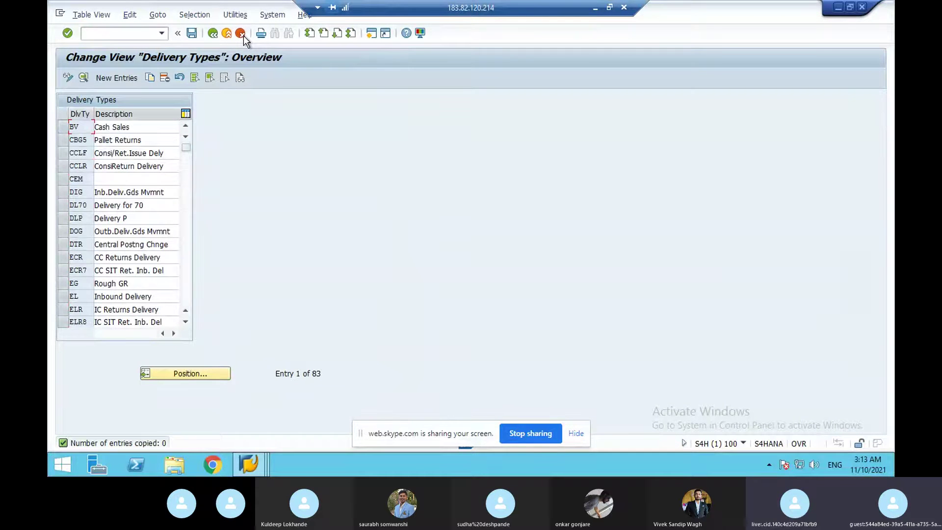
{"action": "left_click", "coordinate": [218, 35]}
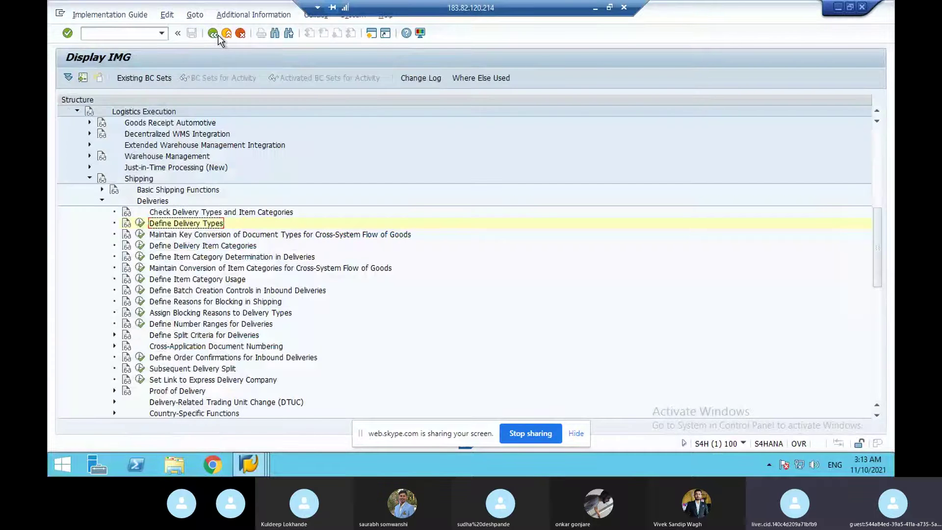
{"action": "left_click", "coordinate": [203, 248]}
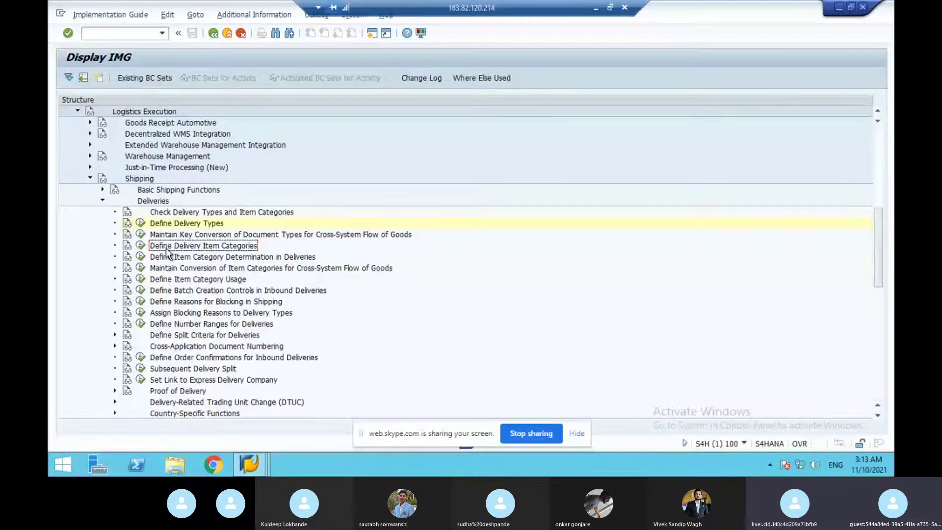
{"action": "left_click", "coordinate": [145, 248]}
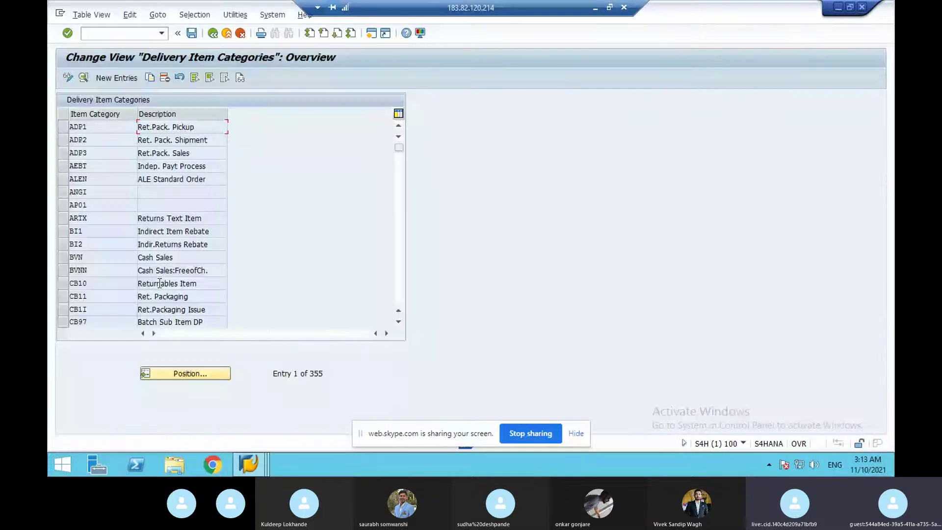
Check the item category in the delivery's item details, and return to the delivery item categories overview
{"action": "mouse_move", "coordinate": [253, 461]}
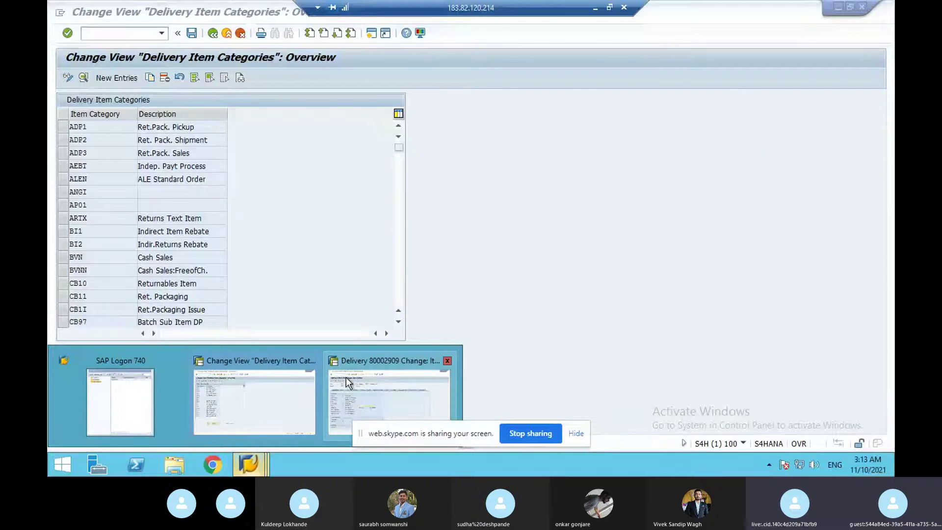
{"action": "left_click", "coordinate": [348, 378]}
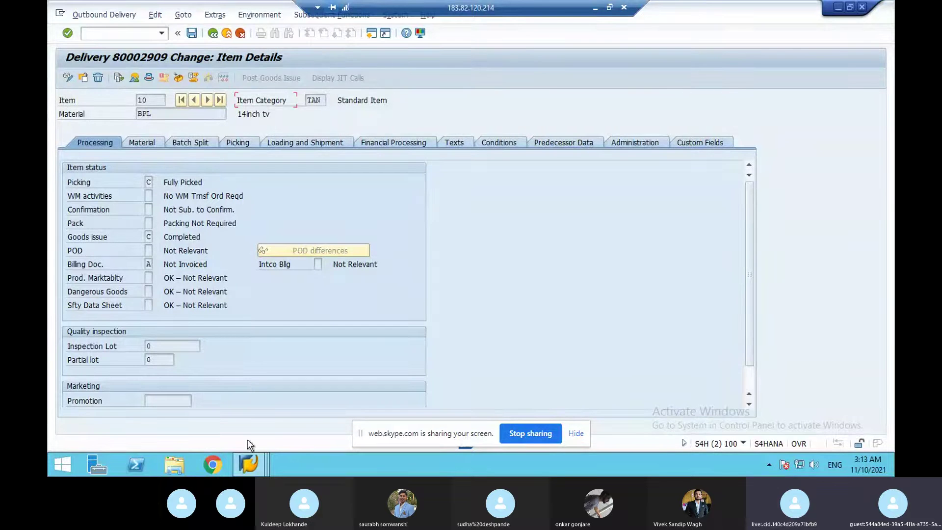
{"action": "mouse_move", "coordinate": [250, 474]}
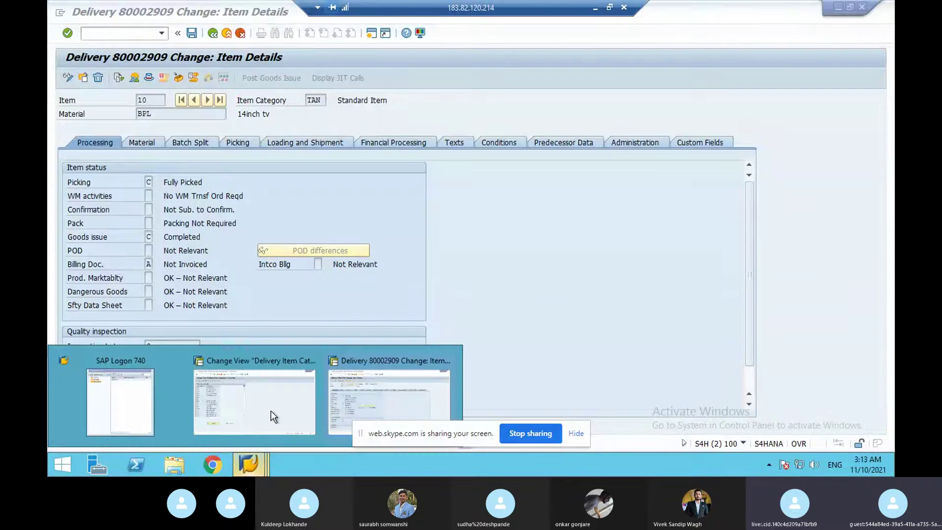
{"action": "left_click", "coordinate": [271, 411]}
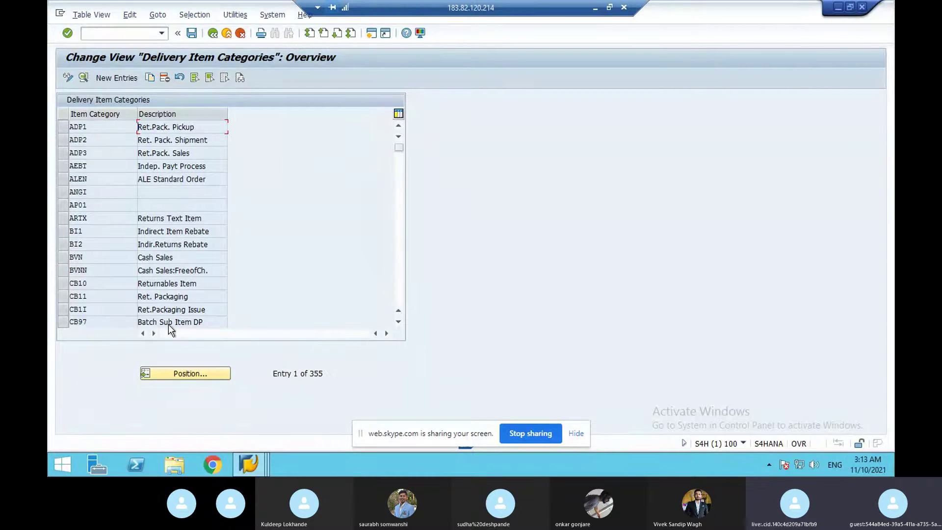
Locate delivery item category TAN, start copying it and examine its quantity, picking and storage location settings
{"action": "left_click", "coordinate": [176, 373]}
{"action": "type", "text": "tan"}
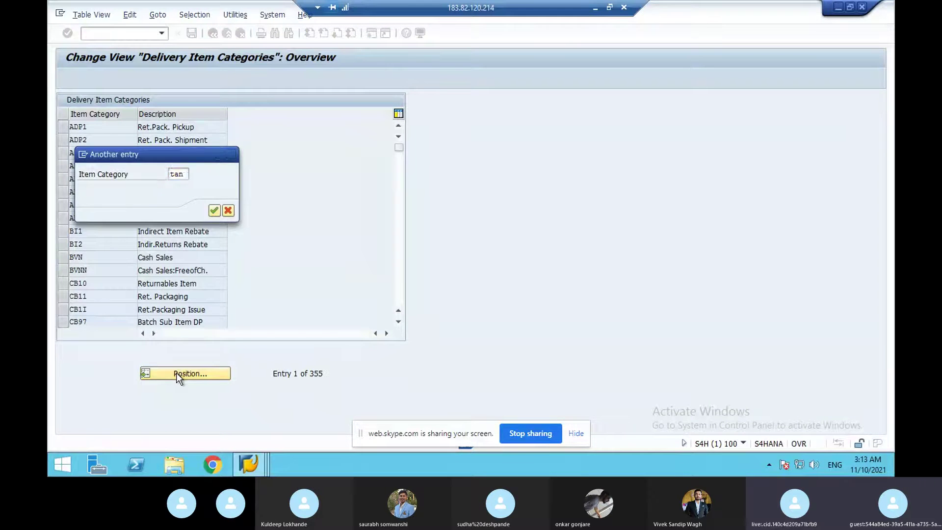
{"action": "key", "text": "Return"}
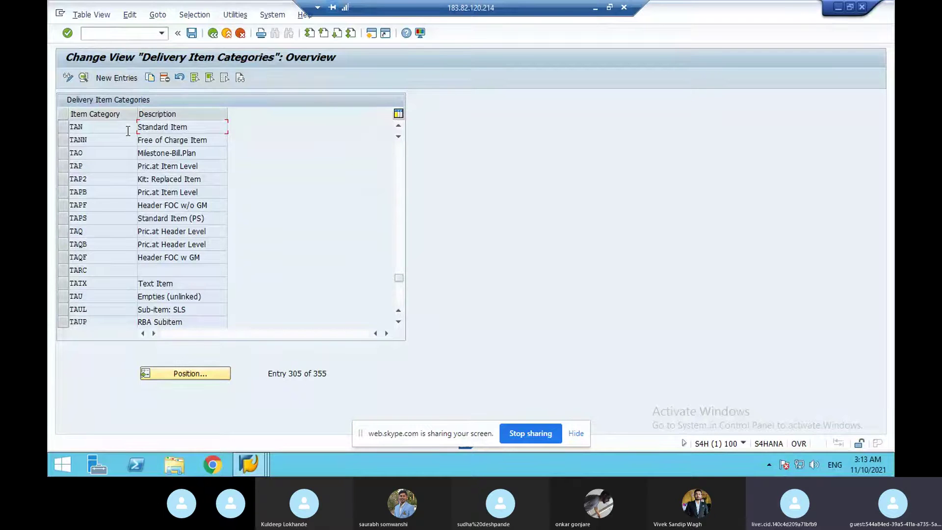
{"action": "left_click", "coordinate": [63, 127]}
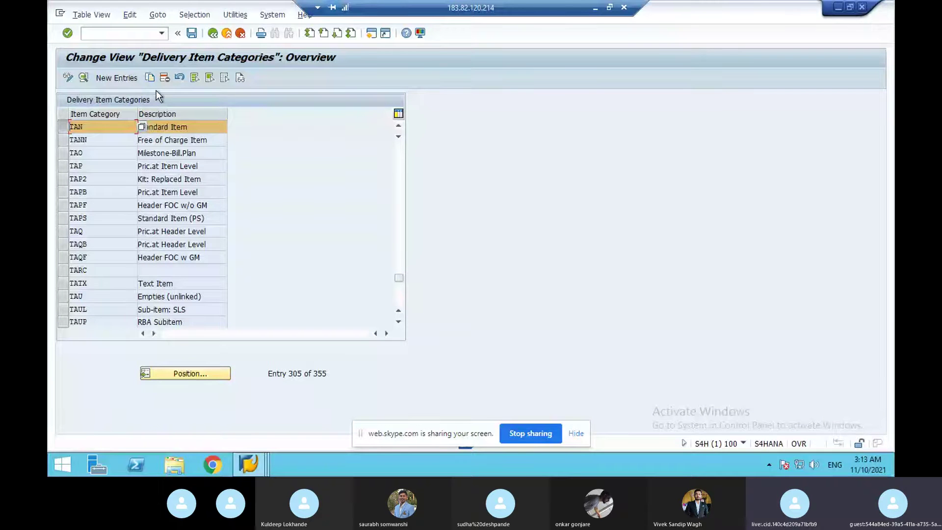
{"action": "left_click", "coordinate": [155, 79]}
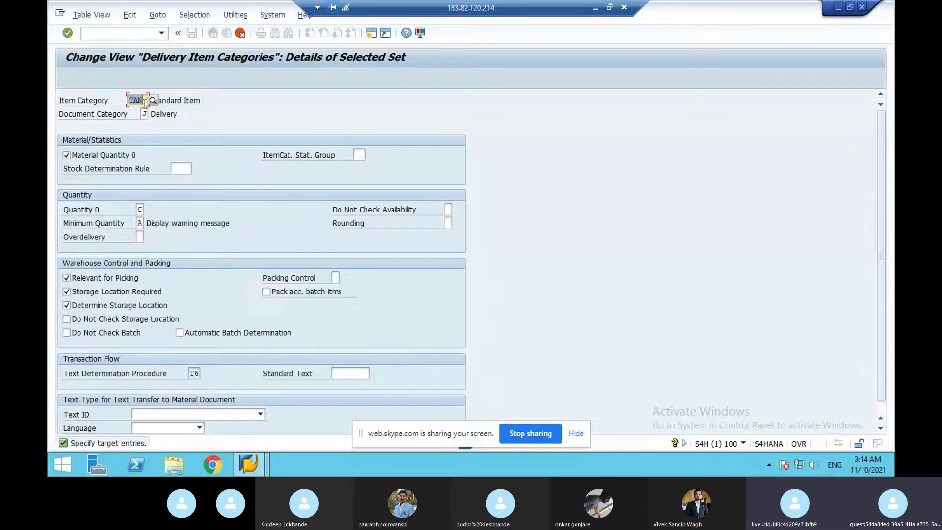
{"action": "left_click", "coordinate": [102, 208]}
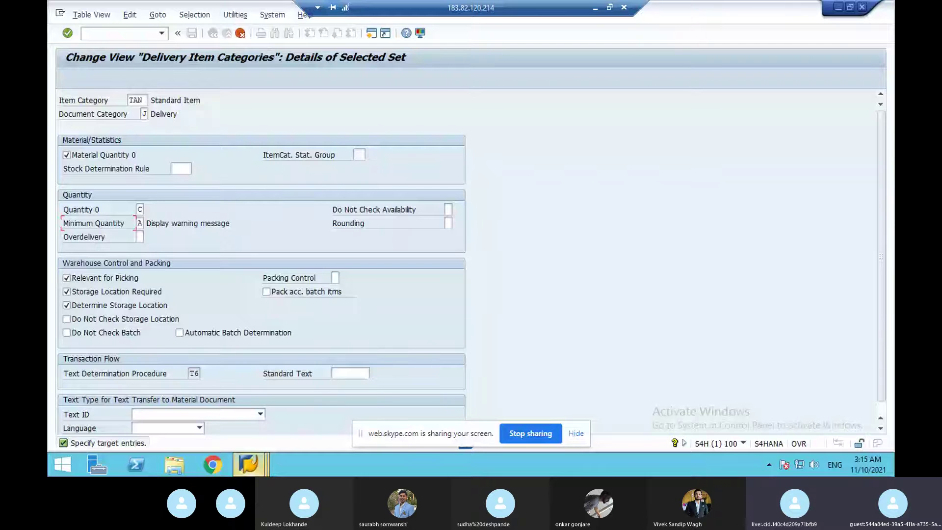
Switch to the outbound delivery session and start a standard order of type OR with transaction VA01
{"action": "left_click", "coordinate": [250, 465]}
{"action": "left_click", "coordinate": [140, 35]}
{"action": "type", "text": "/"}
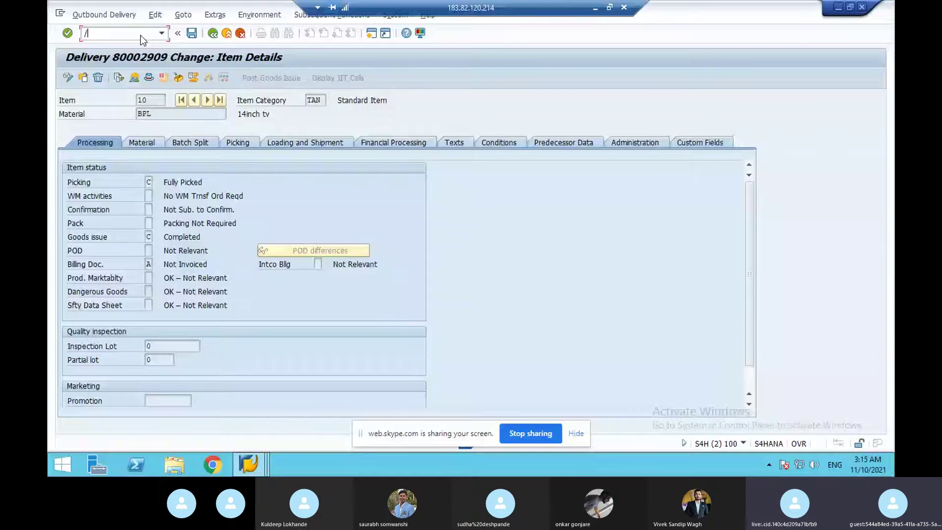
{"action": "type", "text": "nva01"}
{"action": "key", "text": "Return"}
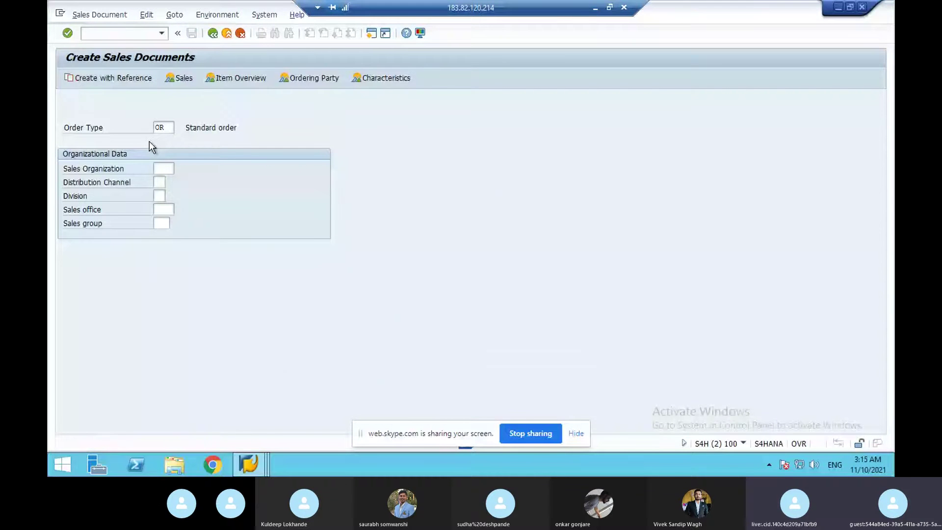
{"action": "key", "text": "Return"}
Enter the sold-to party's customer number and set the customer reference to wert in the standard order
{"action": "type", "text": "502"}
{"action": "left_click", "coordinate": [146, 142]}
{"action": "type", "text": "werd"}
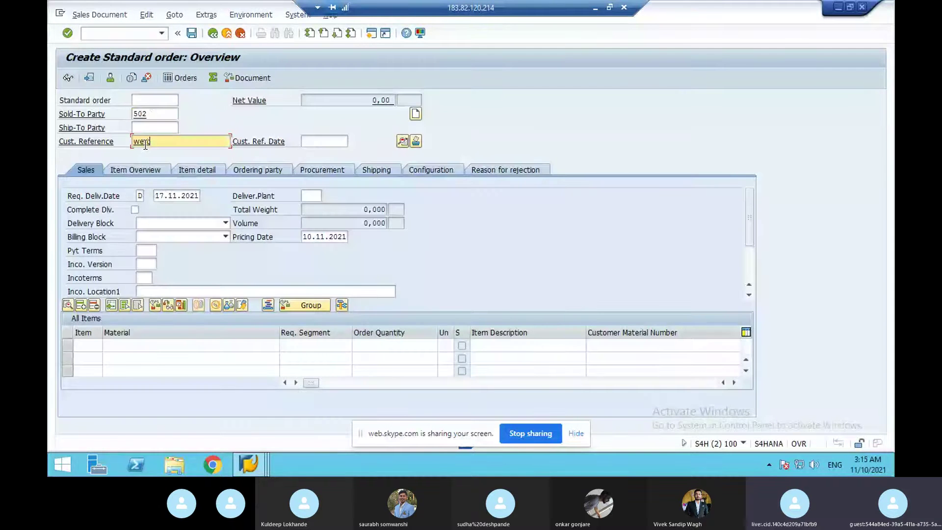
{"action": "key", "text": "BackSpace"}
{"action": "type", "text": "t"}
Add an order item for material BPL with an order quantity of 10
{"action": "left_click", "coordinate": [141, 345]}
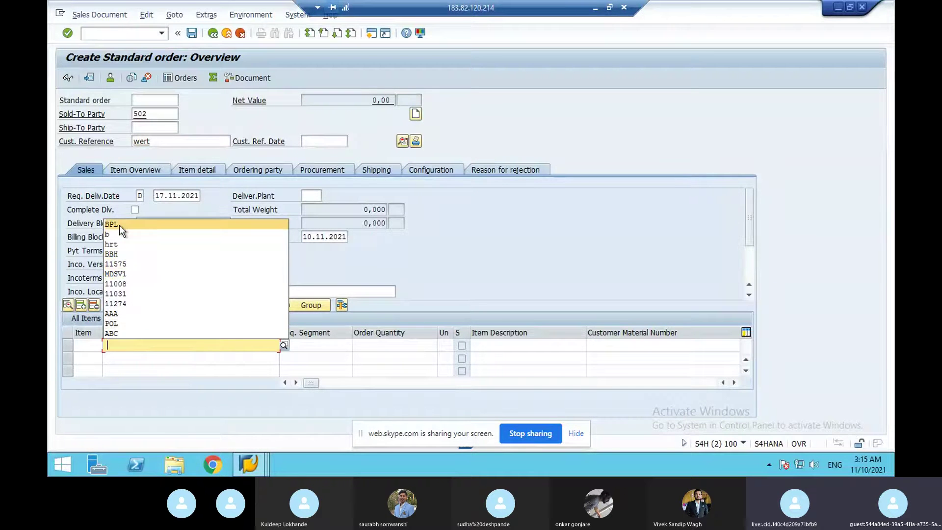
{"action": "left_click", "coordinate": [119, 225]}
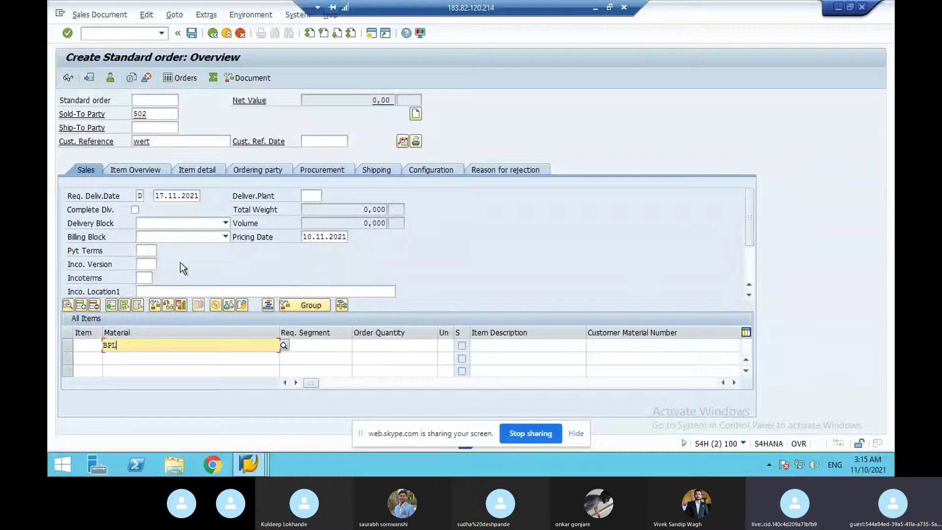
{"action": "left_click", "coordinate": [380, 345]}
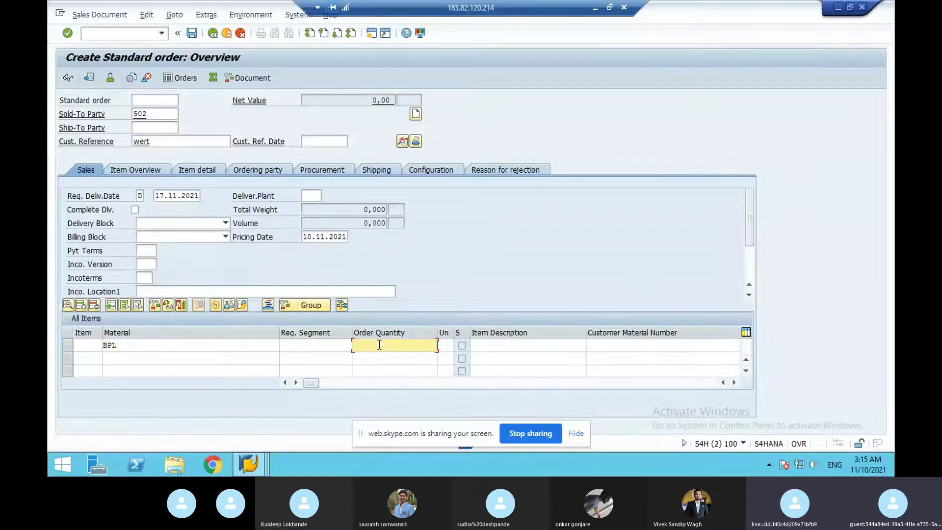
{"action": "type", "text": "10"}
{"action": "key", "text": "Return"}
{"action": "left_click", "coordinate": [381, 205]}
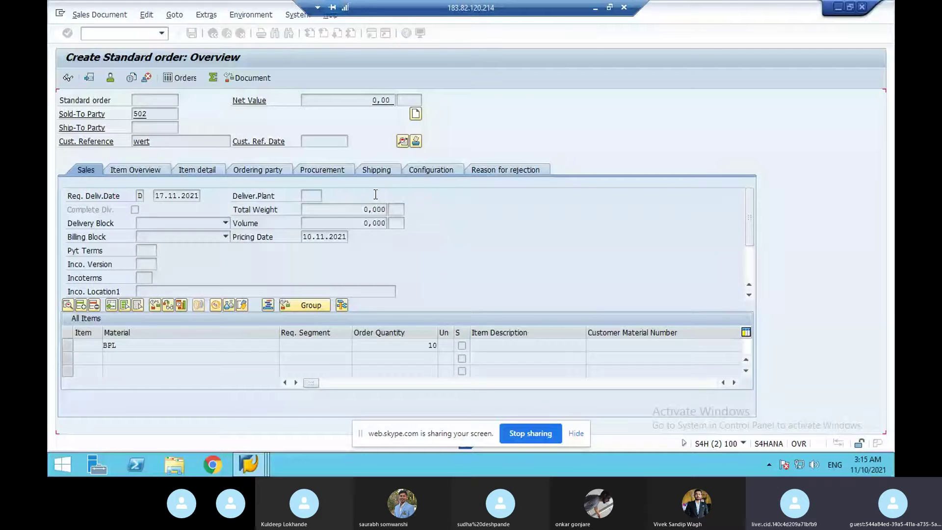
Add pricing condition LUPR with an amount of 100 to the BPL item's conditions
{"action": "double_click", "coordinate": [157, 343]}
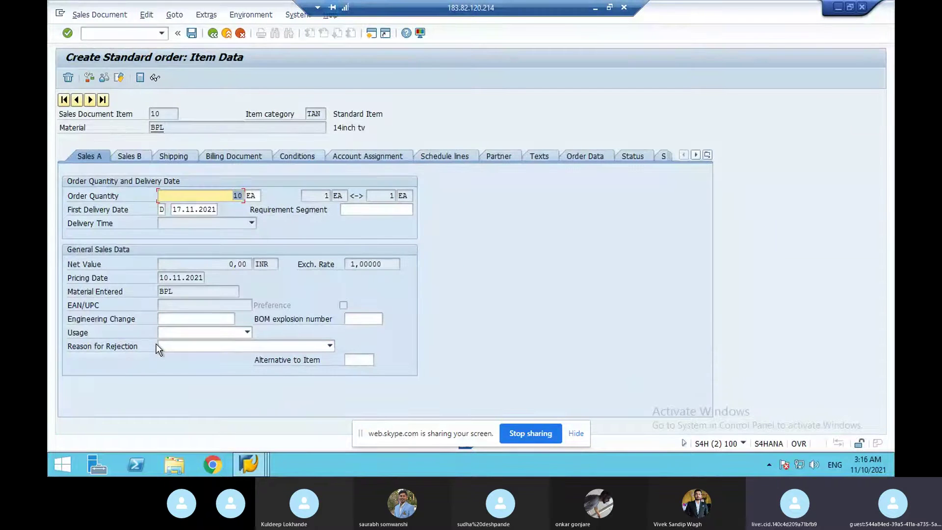
{"action": "left_click", "coordinate": [314, 158]}
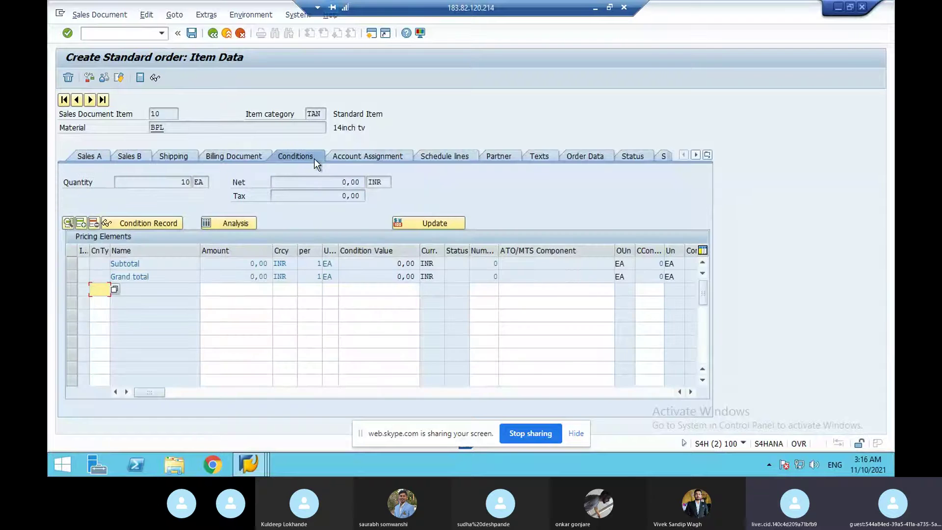
{"action": "left_click", "coordinate": [103, 291]}
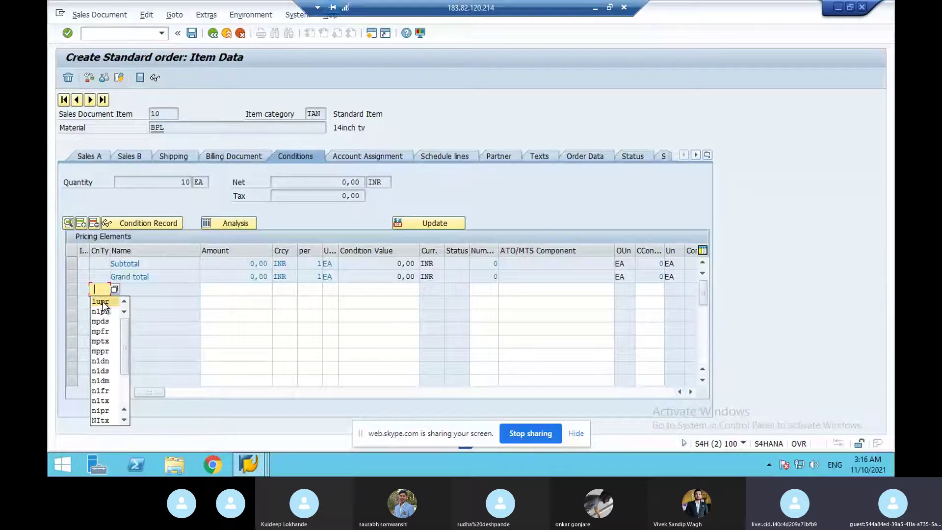
{"action": "left_click", "coordinate": [100, 301]}
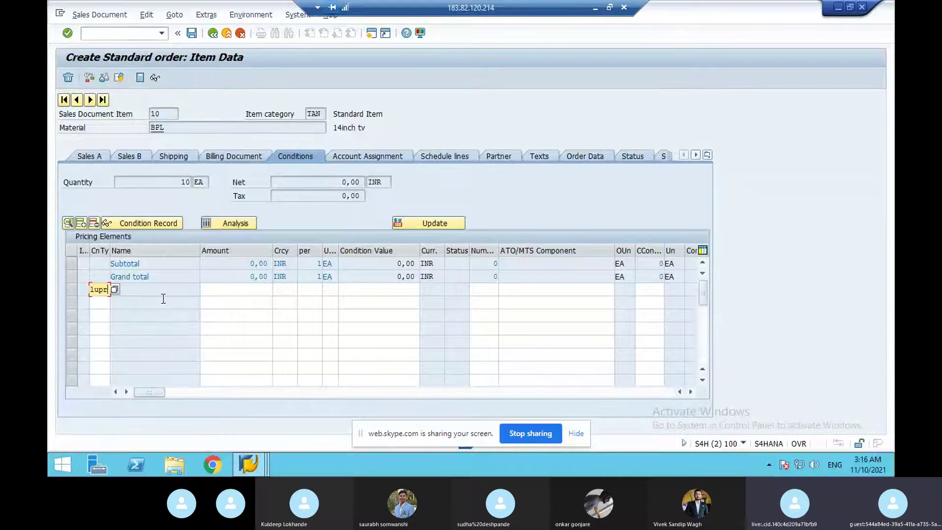
{"action": "left_click", "coordinate": [253, 293]}
{"action": "type", "text": "100"}
{"action": "key", "text": "Return"}
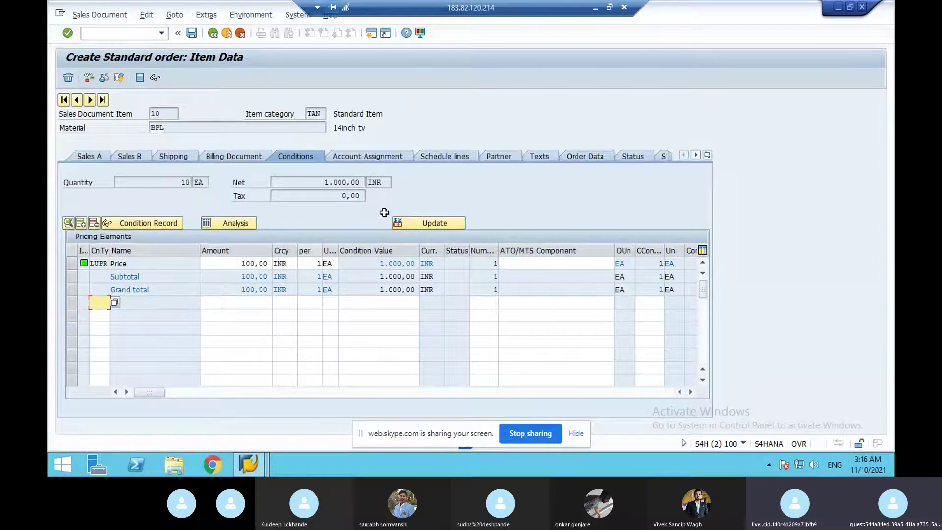
Check the item's schedule lines and the order's incompletion log, and save the standard order
{"action": "left_click", "coordinate": [437, 157]}
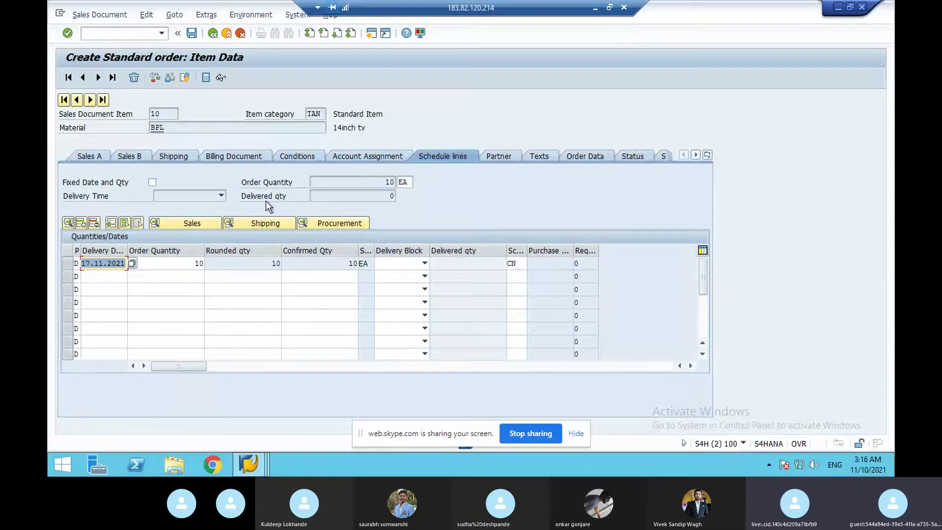
{"action": "left_click", "coordinate": [146, 15]}
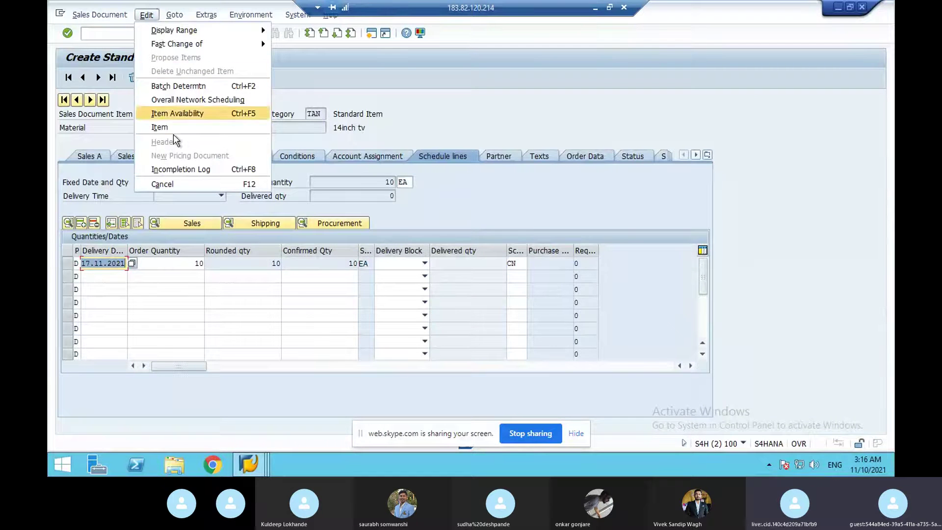
{"action": "left_click", "coordinate": [174, 167]}
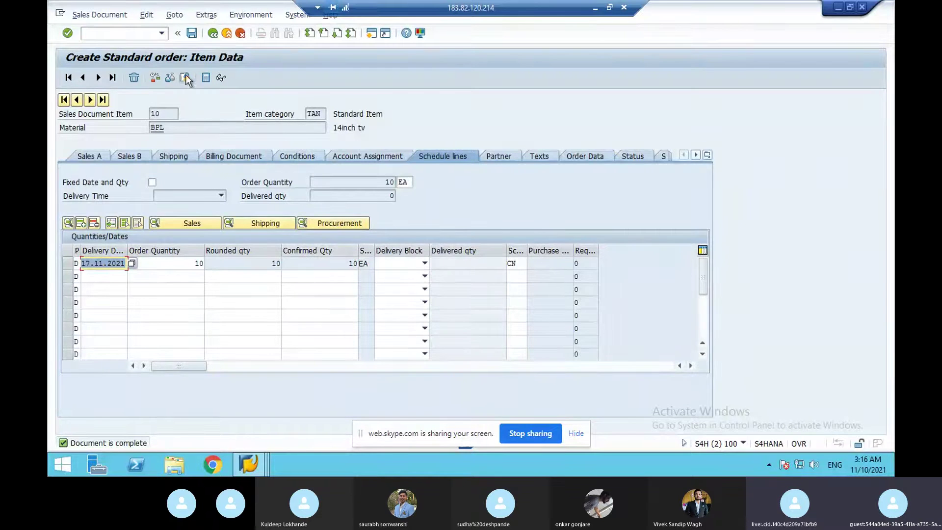
{"action": "left_click", "coordinate": [192, 33]}
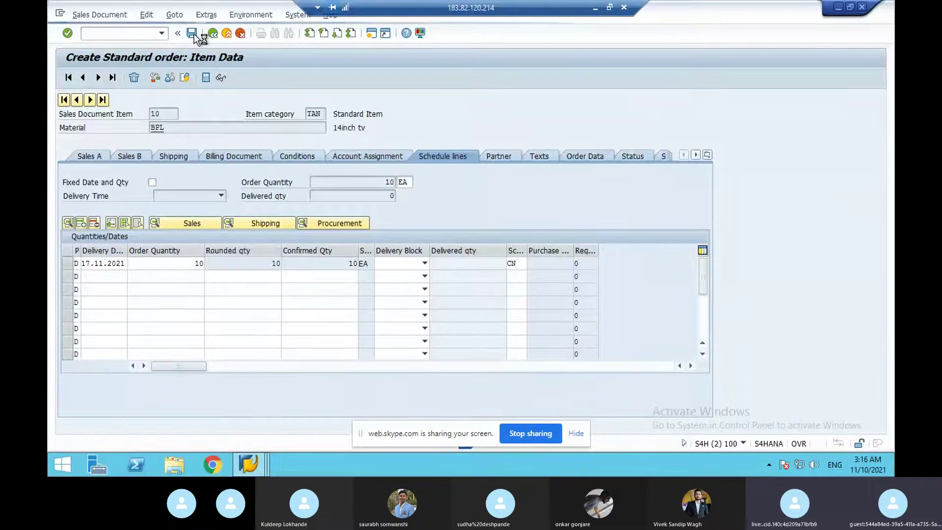
Start transaction VL01N and create an outbound delivery for the saved order from shipping point BPL
{"action": "left_click", "coordinate": [145, 35]}
{"action": "type", "text": "/nvl01"}
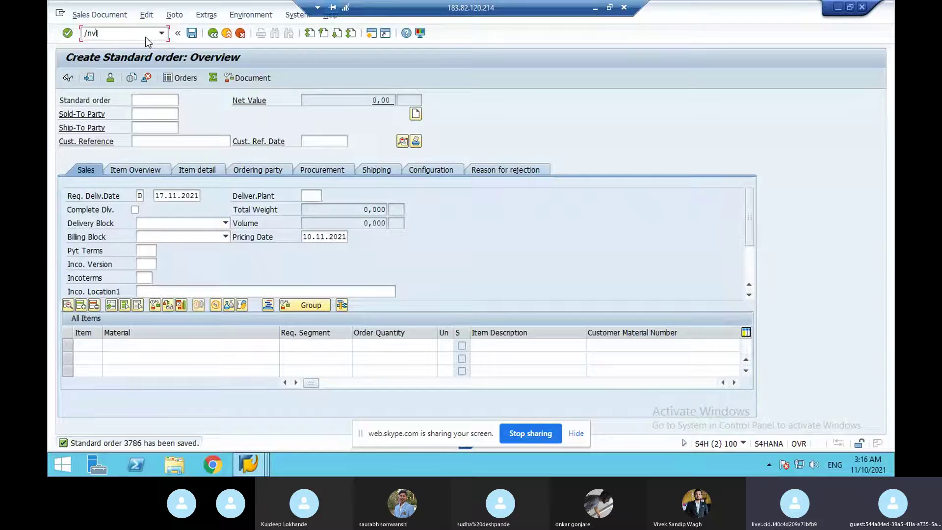
{"action": "type", "text": "n"}
{"action": "key", "text": "Return"}
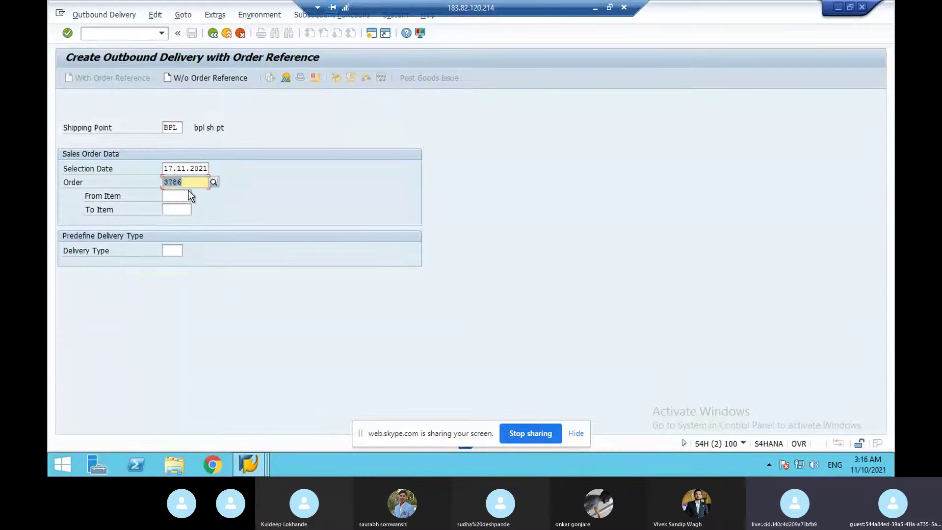
{"action": "key", "text": "Return"}
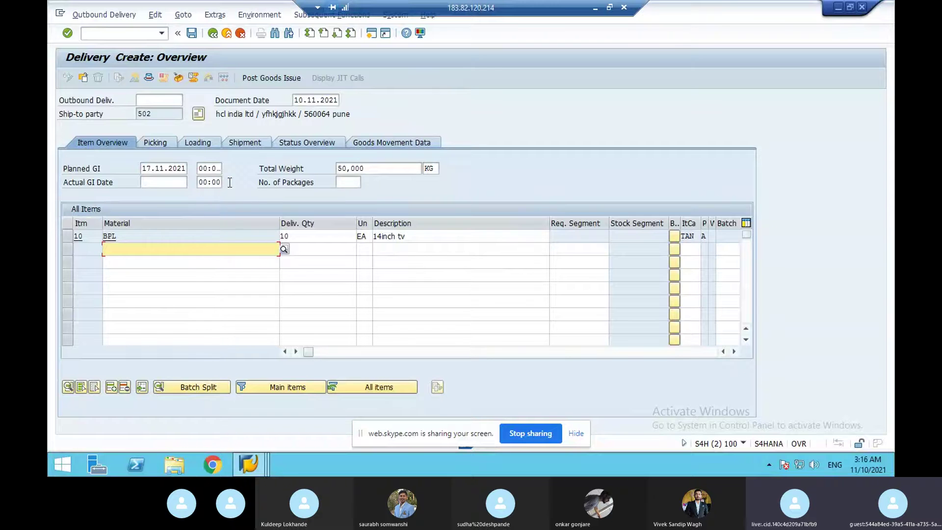
Set the storage location of the BPL item to bpl in the delivery's picking data
{"action": "left_click", "coordinate": [164, 146]}
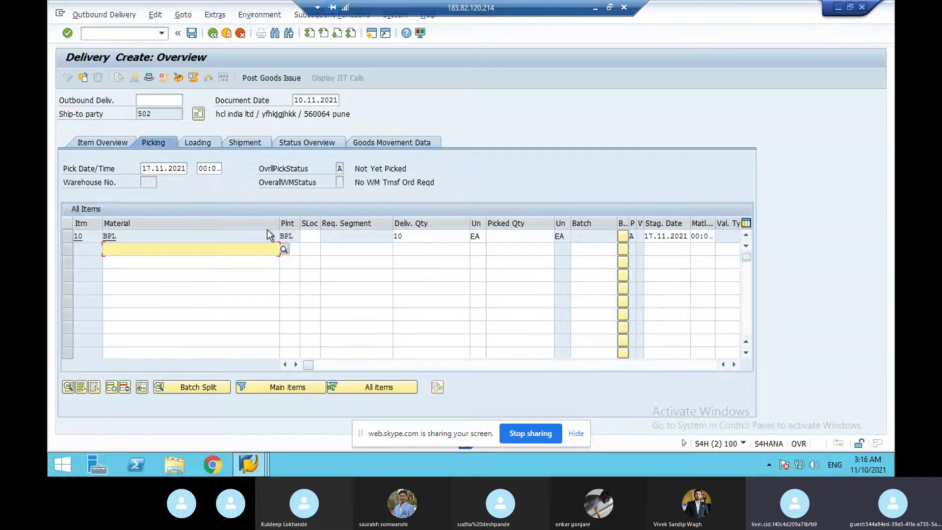
{"action": "left_click", "coordinate": [308, 237]}
{"action": "left_click", "coordinate": [308, 237]}
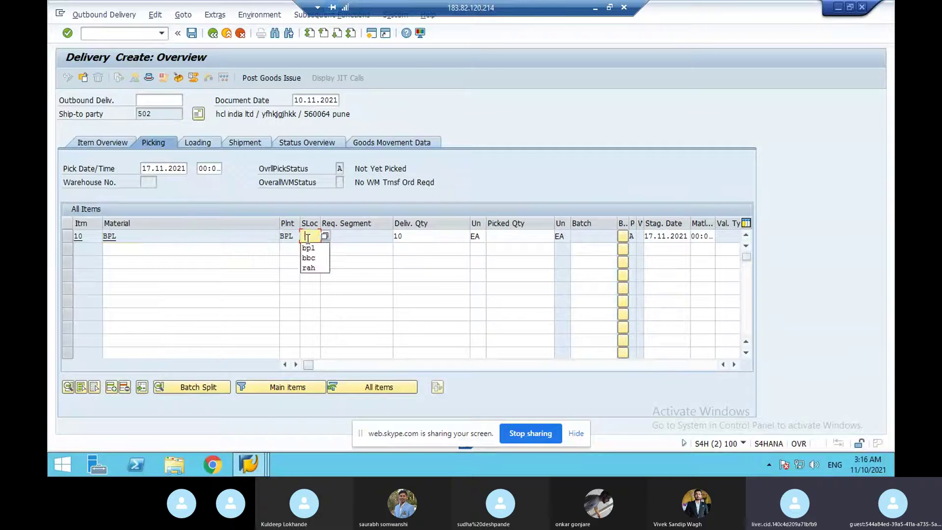
{"action": "left_click", "coordinate": [309, 248]}
Set both the delivery quantity and the picked quantity of the BPL item to 8
{"action": "left_click", "coordinate": [409, 238]}
{"action": "key", "text": "BackSpace"}
{"action": "key", "text": "BackSpace"}
{"action": "type", "text": "8"}
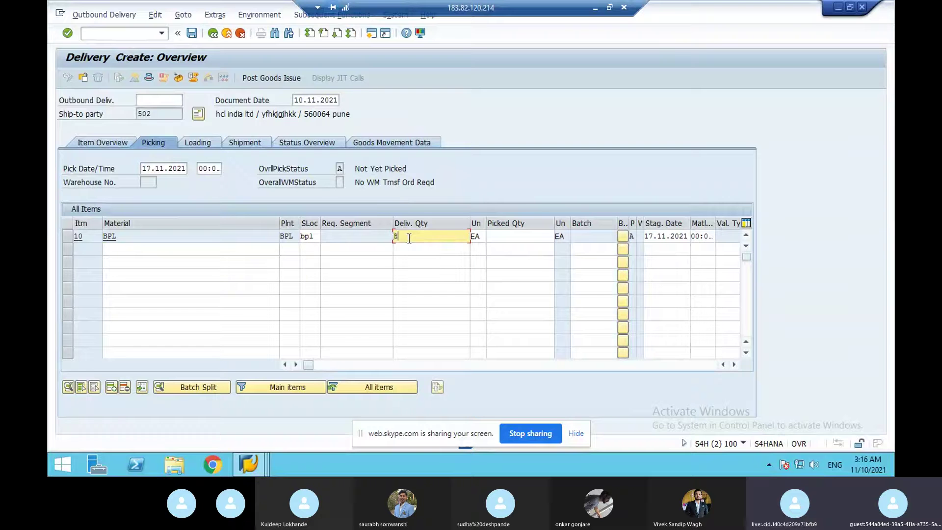
{"action": "left_click", "coordinate": [520, 236]}
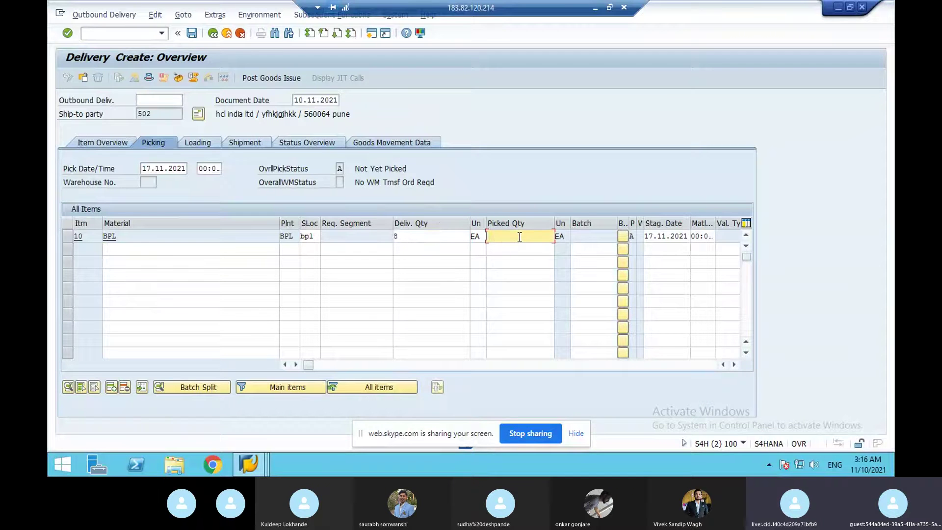
{"action": "type", "text": "8"}
{"action": "key", "text": "Return"}
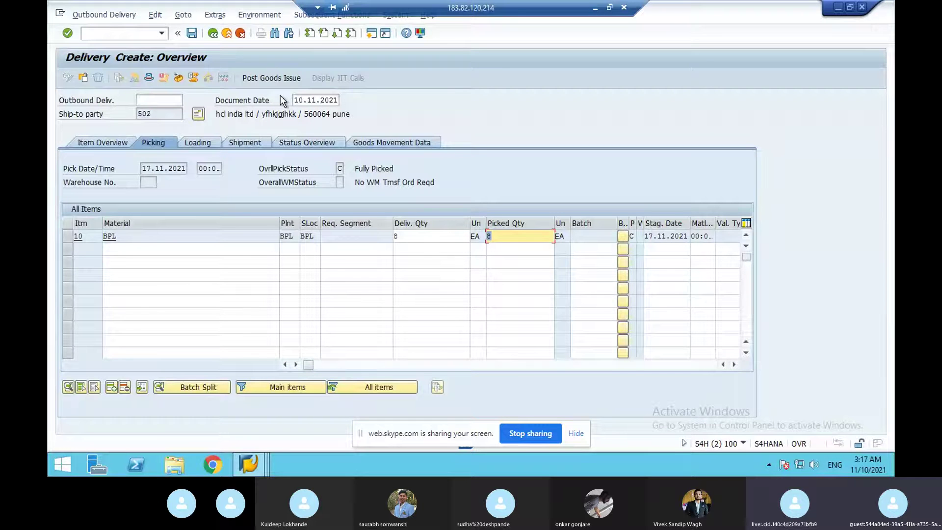
Switch to the delivery item category session and check the possible entries for TAN's Minimum Quantity setting
{"action": "left_click", "coordinate": [249, 468]}
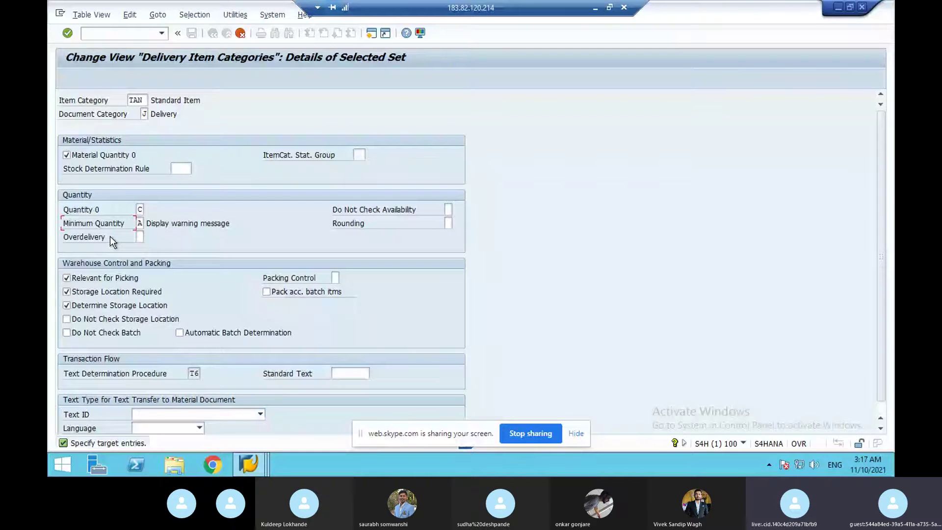
{"action": "key", "text": "F4"}
{"action": "left_click", "coordinate": [83, 113]}
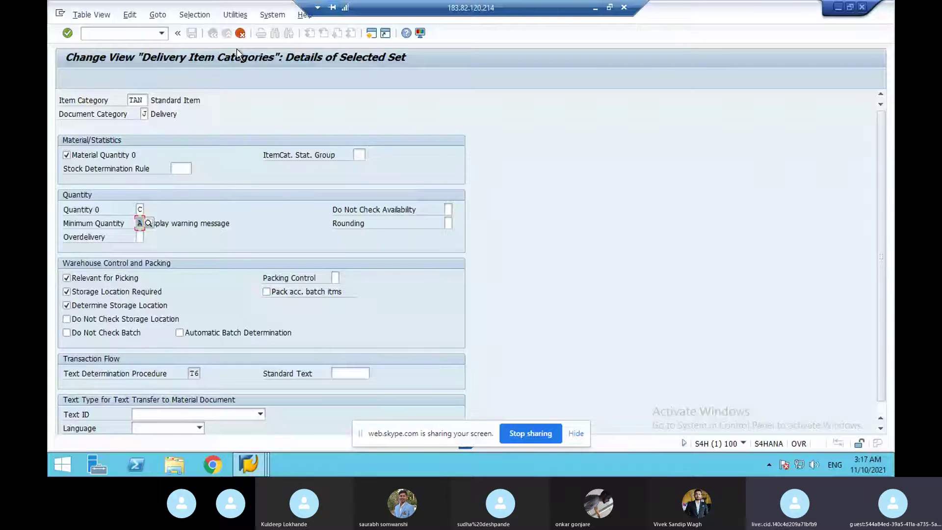
Return to the outbound delivery session, set the BPL item's delivery and picked quantities to 20, and post the goods issue
{"action": "left_click", "coordinate": [249, 465]}
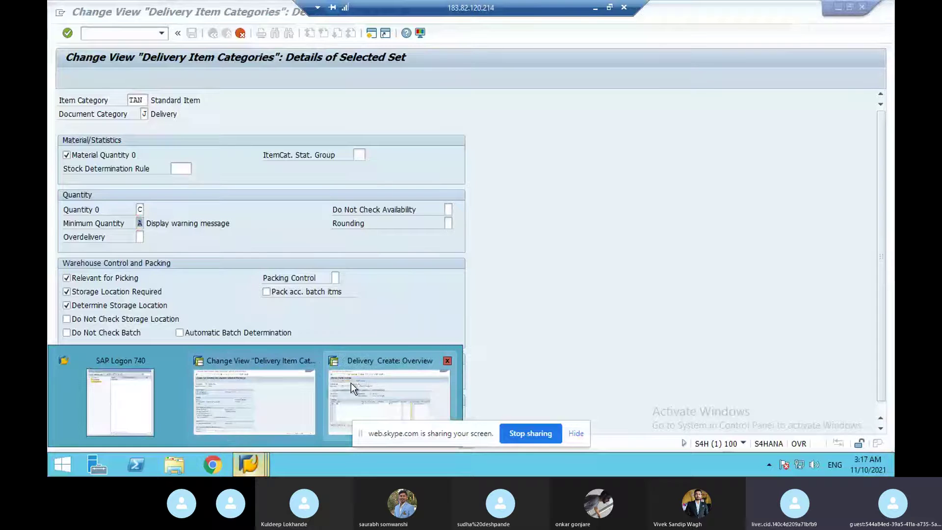
{"action": "mouse_move", "coordinate": [351, 383]}
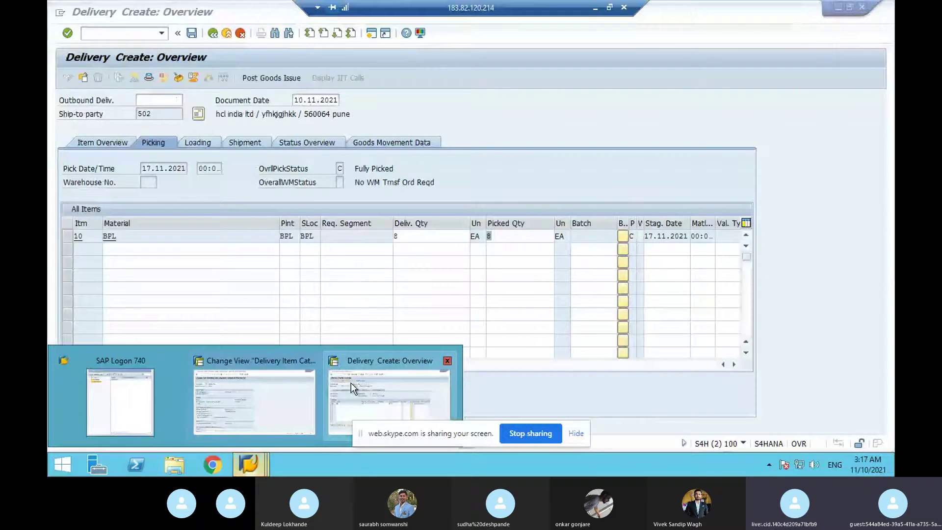
{"action": "left_click", "coordinate": [351, 382]}
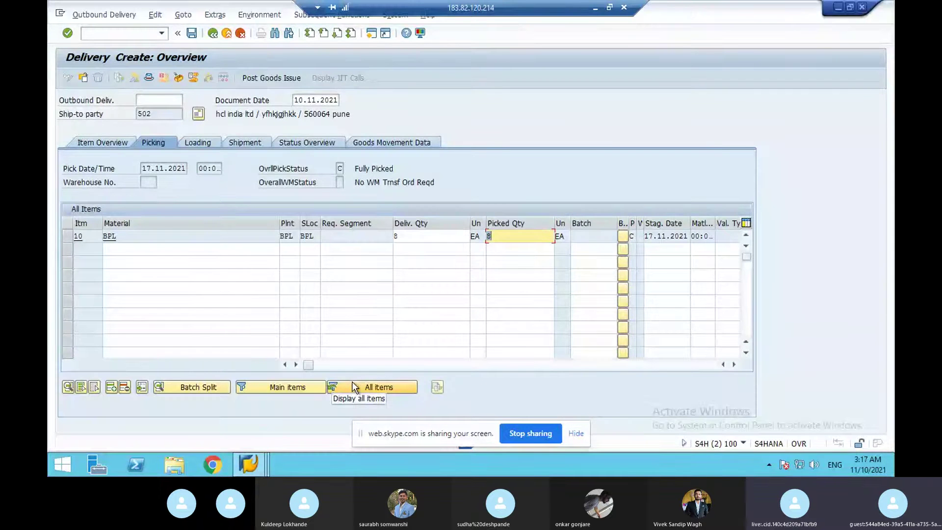
{"action": "left_click", "coordinate": [407, 237]}
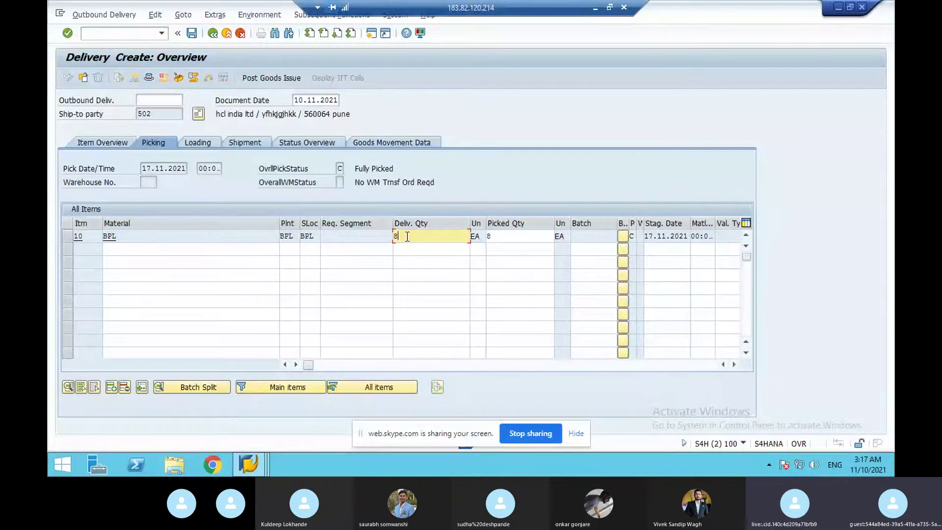
{"action": "key", "text": "BackSpace"}
{"action": "type", "text": "20"}
{"action": "left_click", "coordinate": [512, 238]}
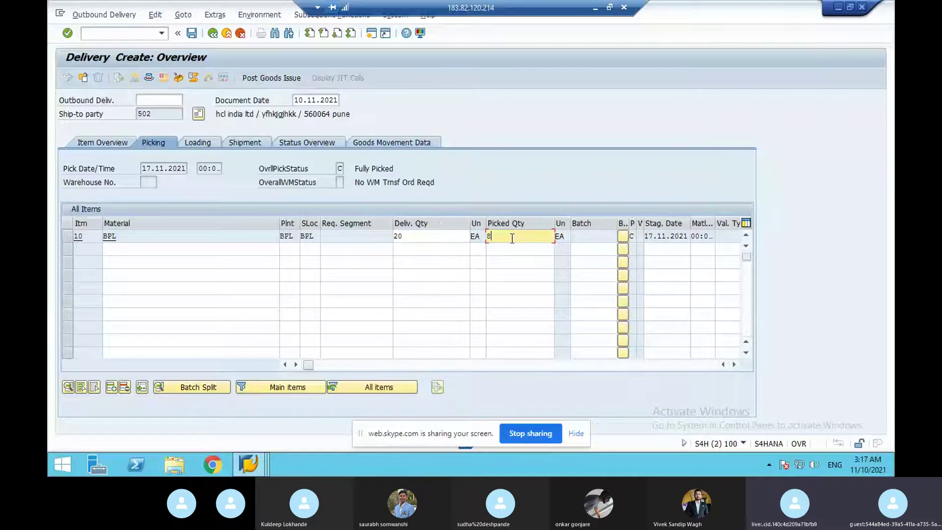
{"action": "key", "text": "BackSpace"}
{"action": "type", "text": "20"}
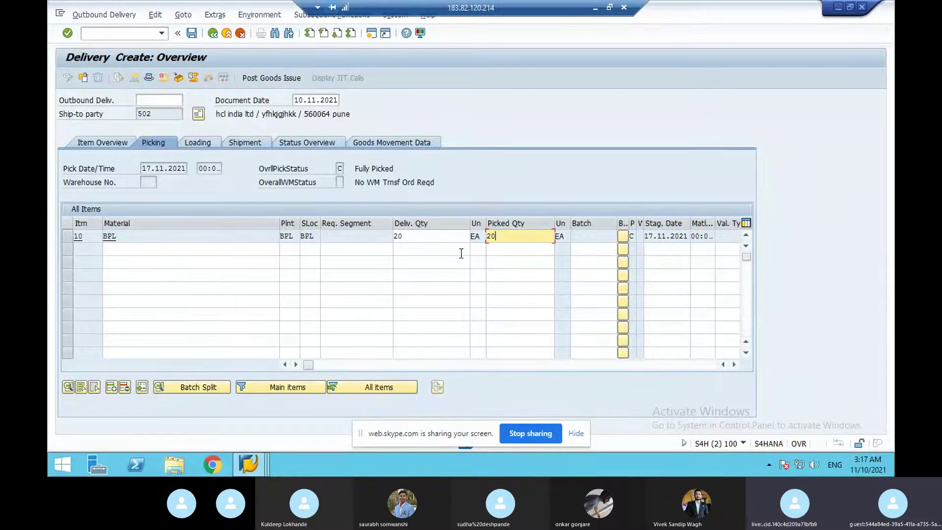
{"action": "left_click", "coordinate": [288, 79]}
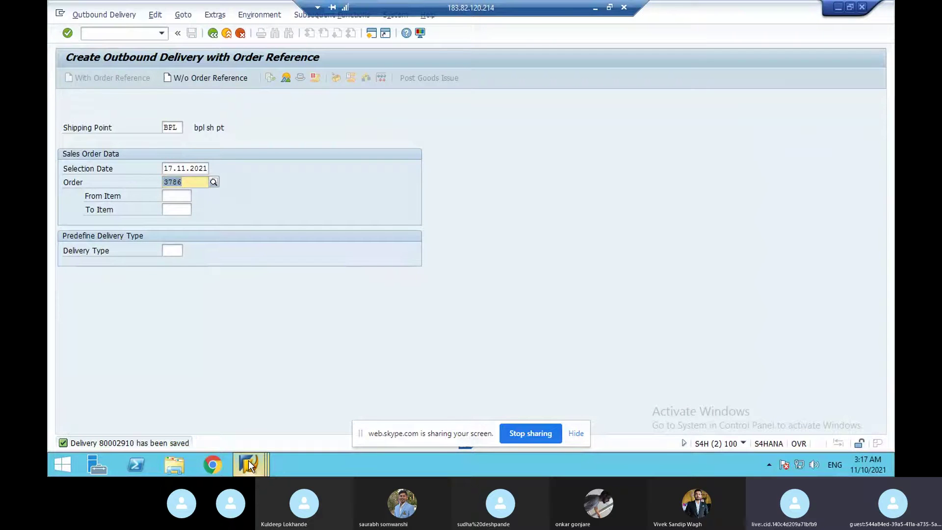
Go back to the TAN item category details and review the Minimum Quantity check options again
{"action": "mouse_move", "coordinate": [248, 460]}
{"action": "left_click", "coordinate": [252, 419]}
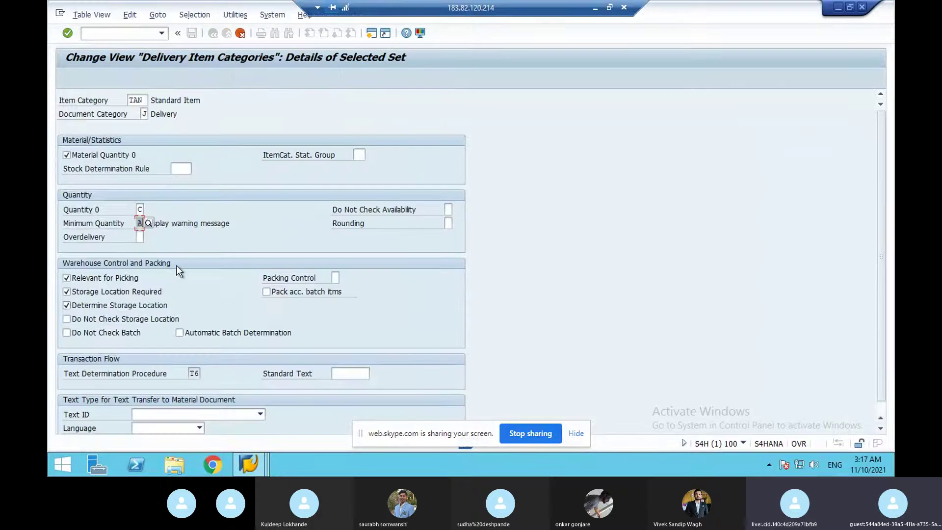
{"action": "left_click", "coordinate": [153, 224]}
{"action": "left_click", "coordinate": [141, 223]}
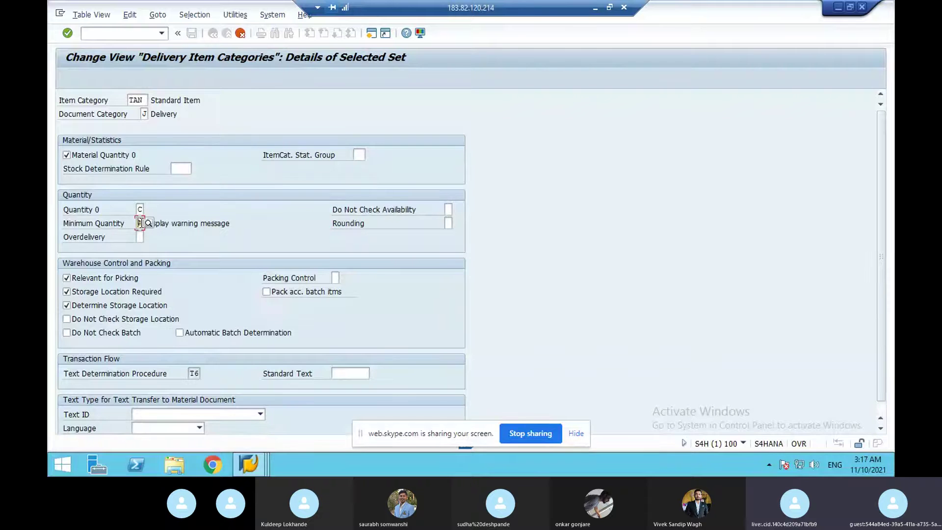
{"action": "left_click", "coordinate": [150, 223]}
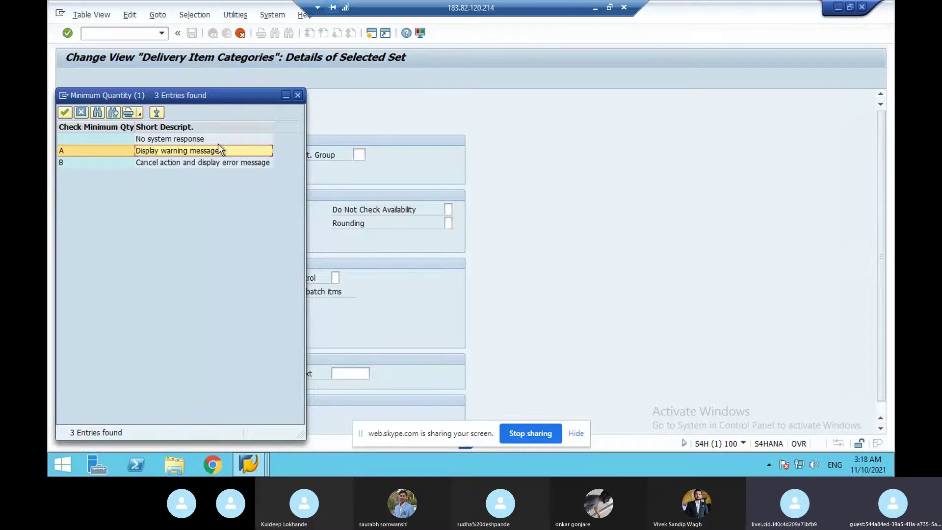
{"action": "left_click", "coordinate": [297, 97]}
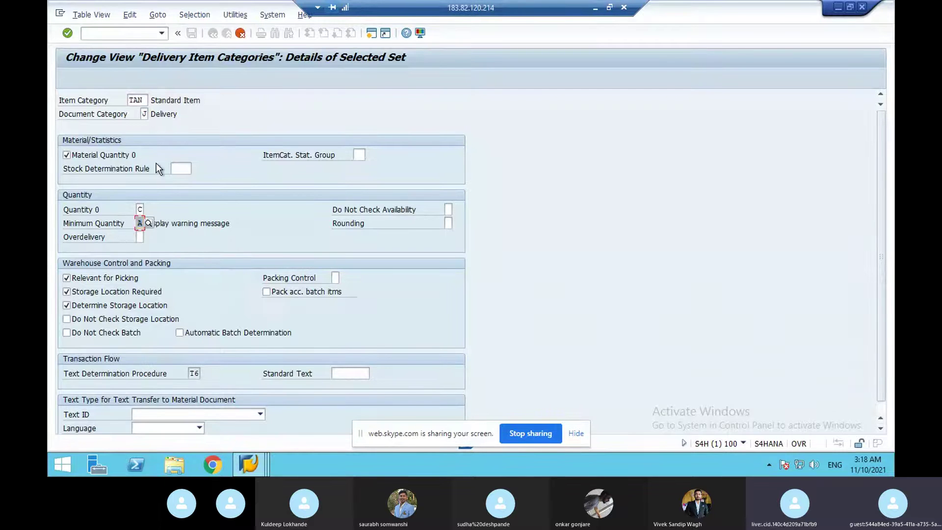
Switch to the SAP SD certification questions document in Word and read question 70 on item-level checks in delivery documents
{"action": "left_click", "coordinate": [90, 238]}
{"action": "left_click", "coordinate": [252, 469]}
{"action": "left_click", "coordinate": [594, 10]}
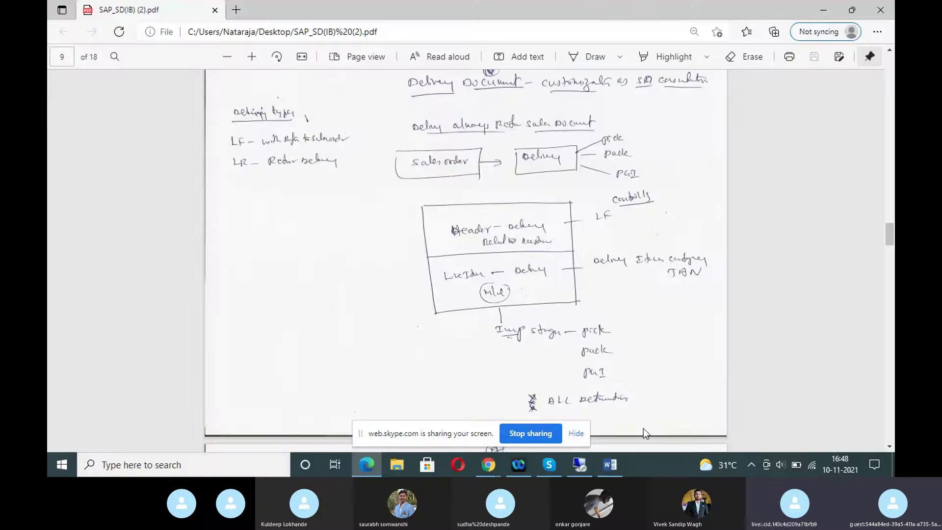
{"action": "left_click", "coordinate": [619, 464]}
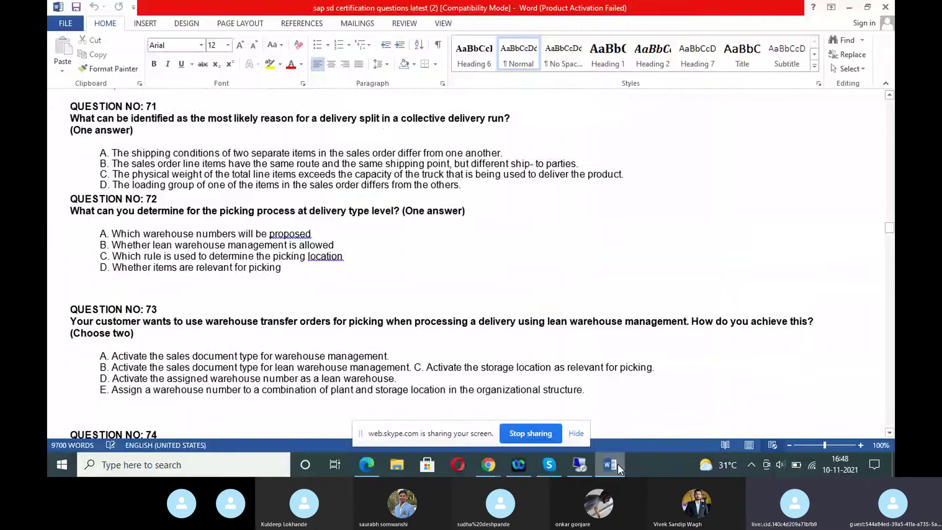
{"action": "key", "text": "Up"}
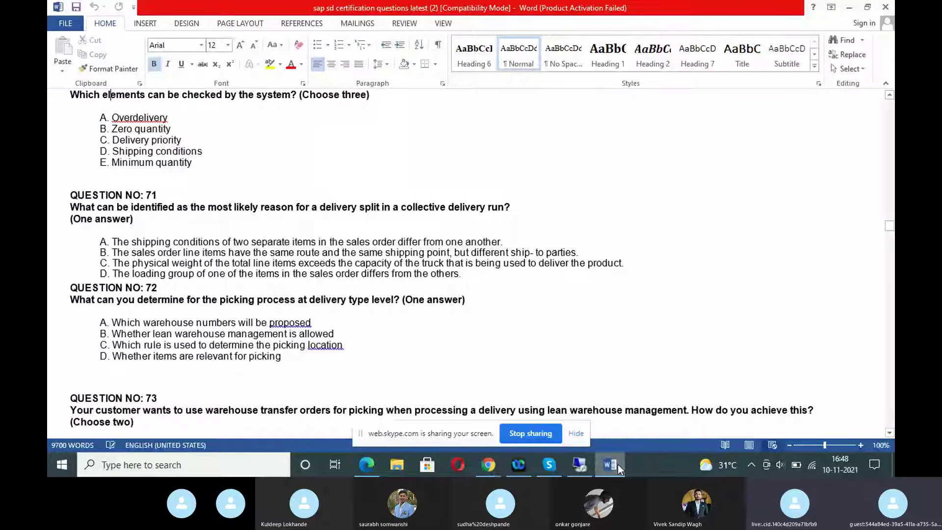
{"action": "key", "text": "Up"}
{"action": "key", "text": "Up"}
{"action": "key", "text": "Up"}
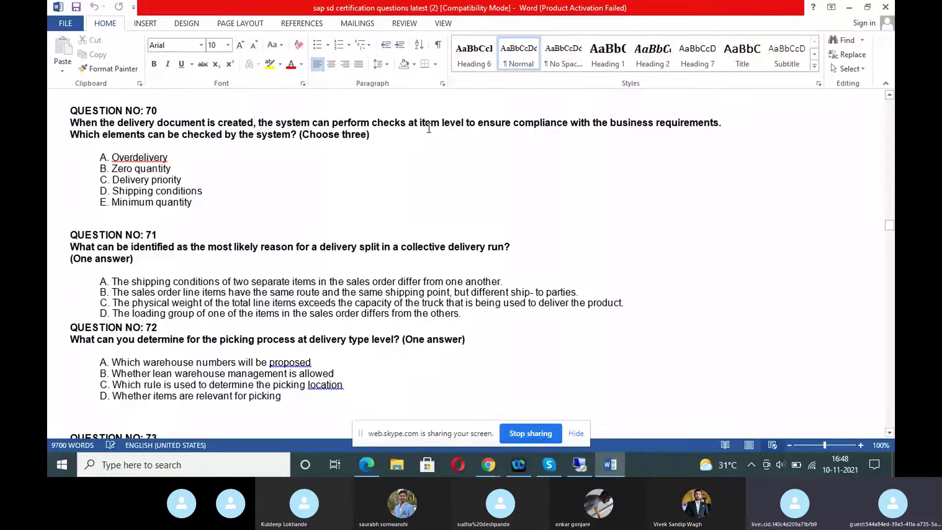
{"action": "left_click", "coordinate": [157, 175]}
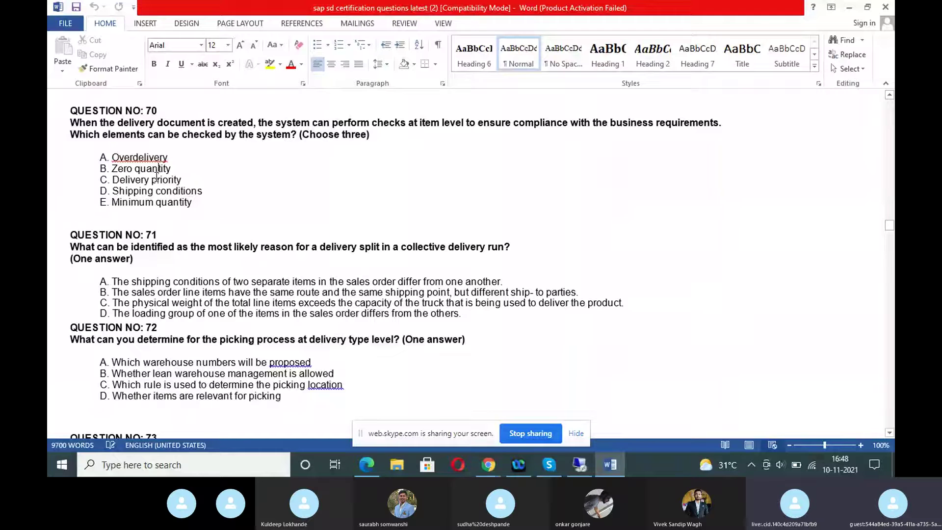
{"action": "left_click", "coordinate": [147, 203]}
Switch to the remote SAP system's outbound delivery session and try to create another delivery for the already entered sales order
{"action": "left_click", "coordinate": [579, 466]}
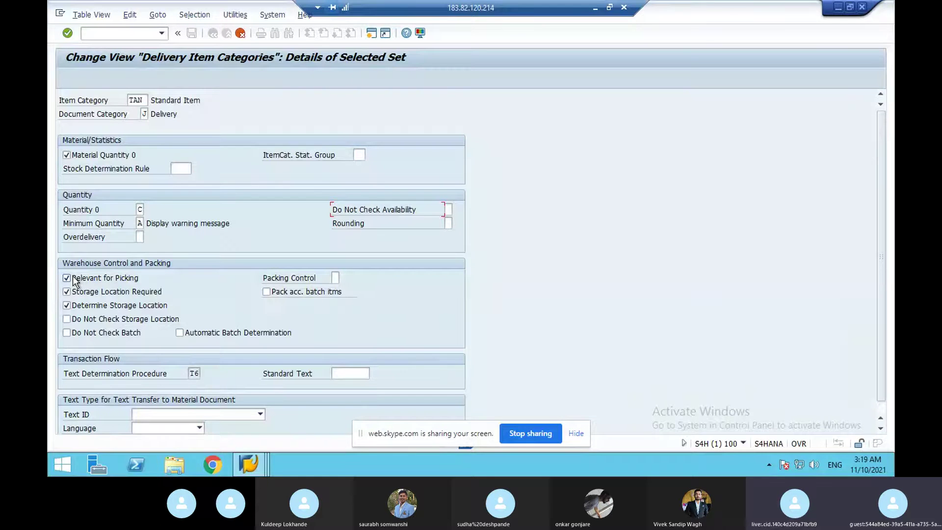
{"action": "left_click", "coordinate": [252, 457]}
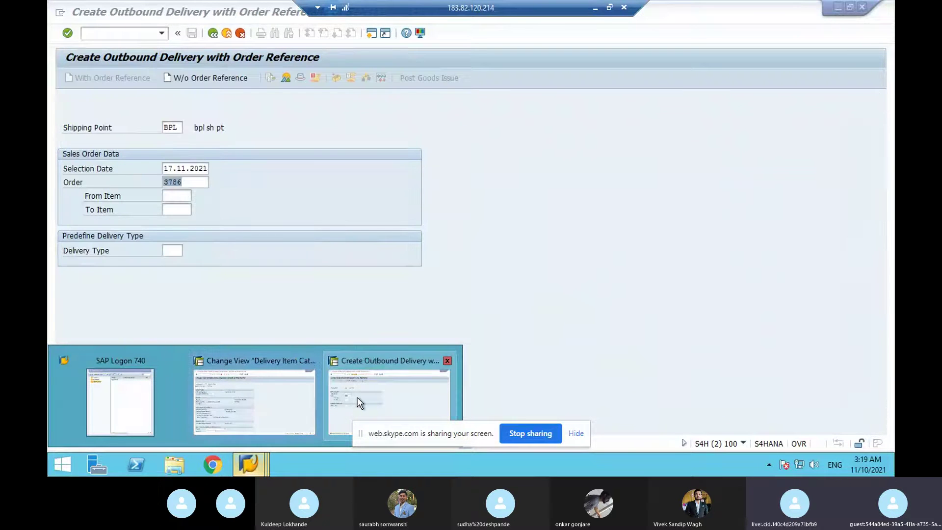
{"action": "left_click", "coordinate": [357, 396]}
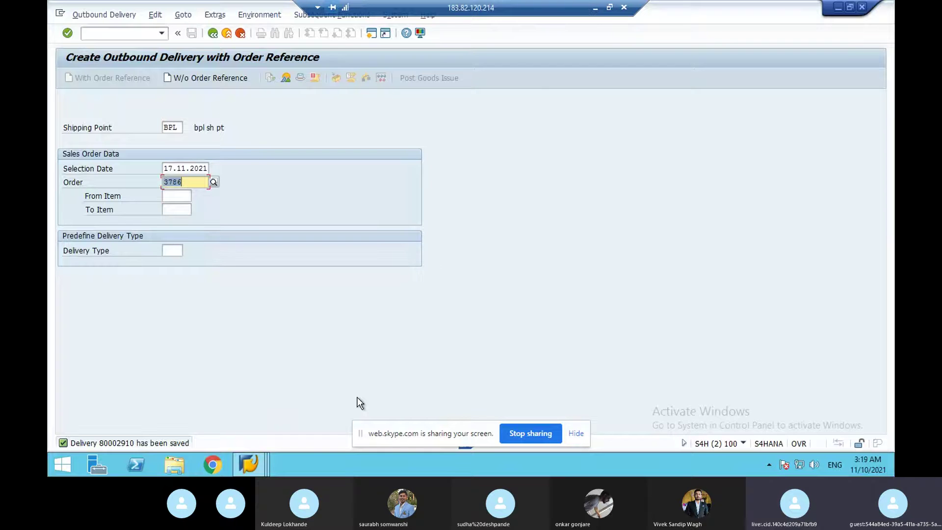
{"action": "key", "text": "Return"}
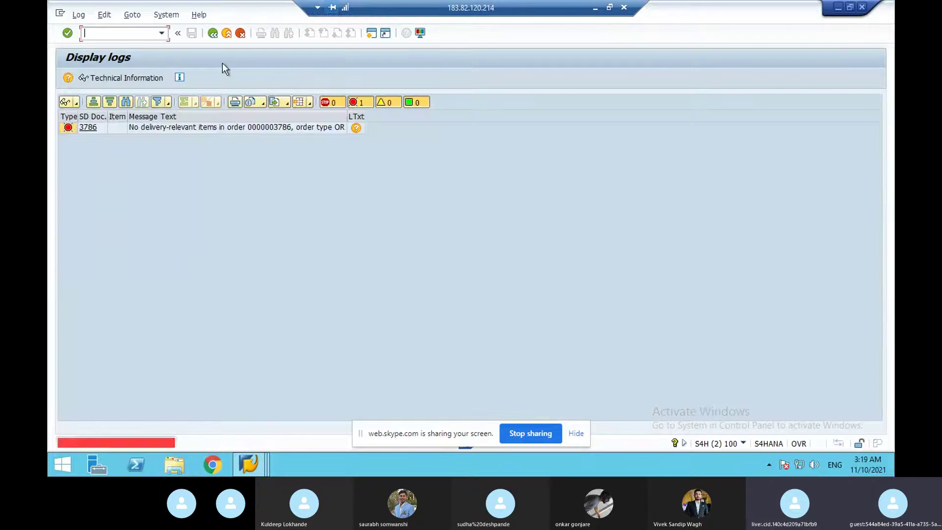
Open the last saved outbound delivery with /nvl02n, check the BPL item's delivery quantity, and return to the TAN item category details
{"action": "left_click", "coordinate": [161, 34]}
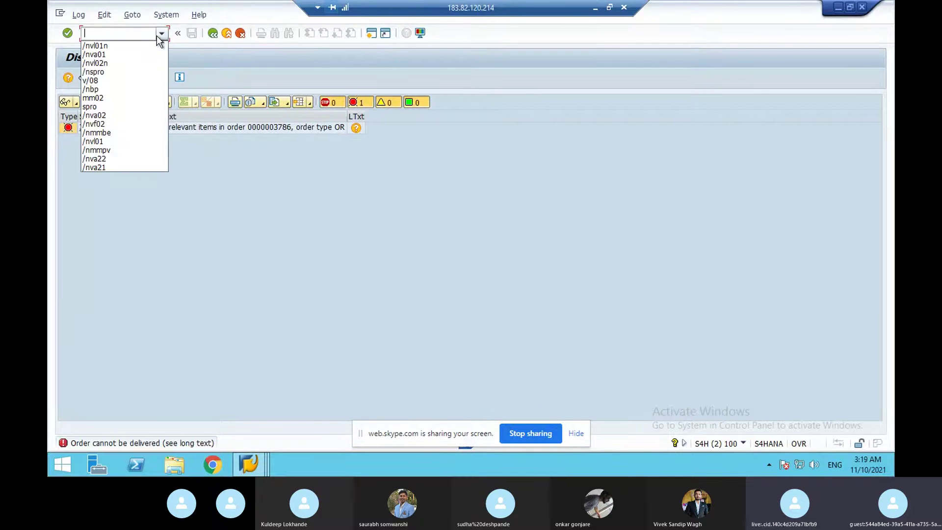
{"action": "left_click", "coordinate": [110, 59]}
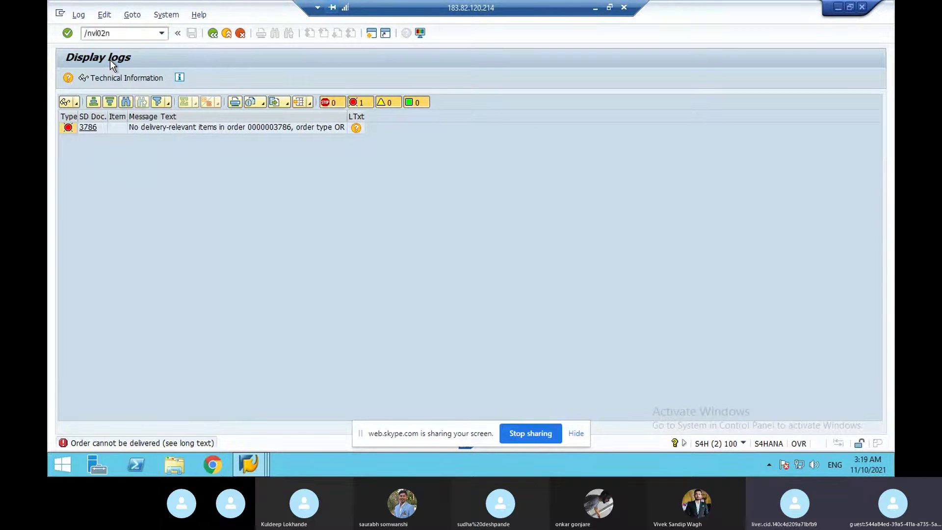
{"action": "key", "text": "Return"}
{"action": "key", "text": "Return"}
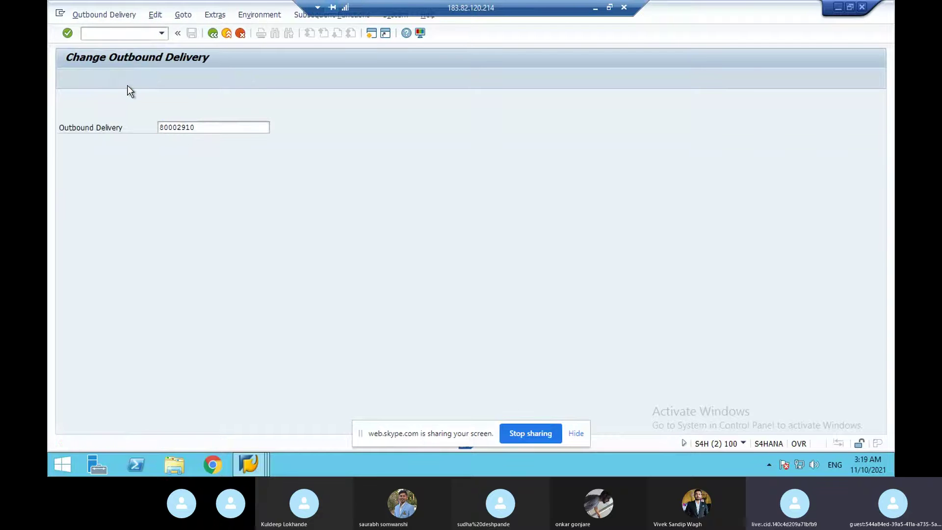
{"action": "left_click", "coordinate": [429, 238]}
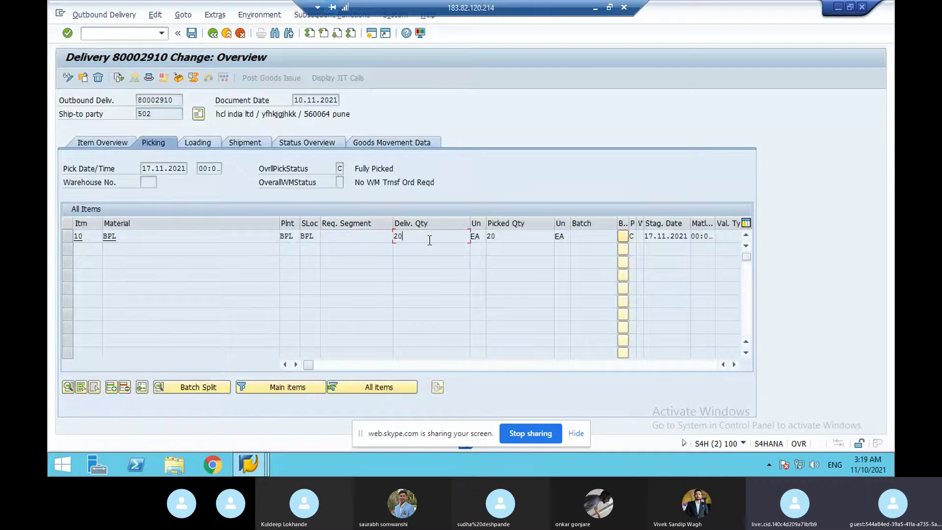
{"action": "left_click", "coordinate": [250, 464]}
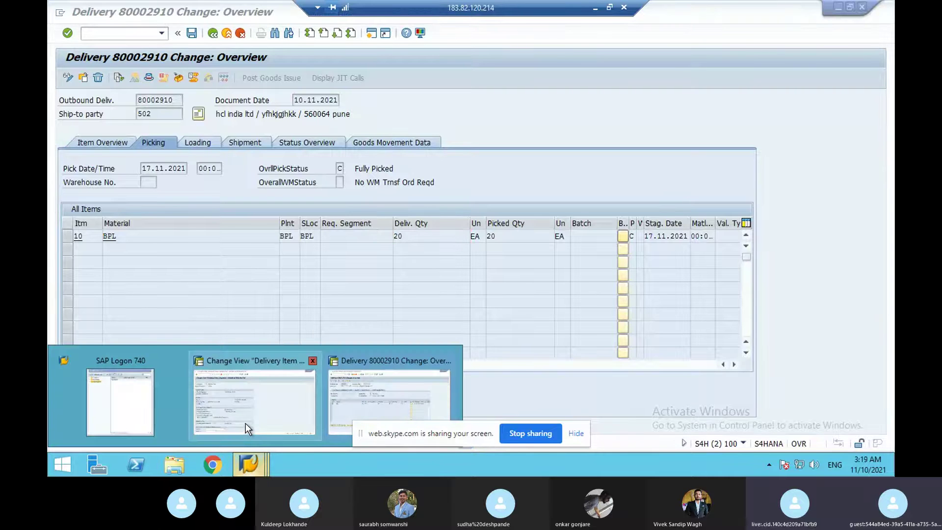
{"action": "left_click", "coordinate": [246, 423]}
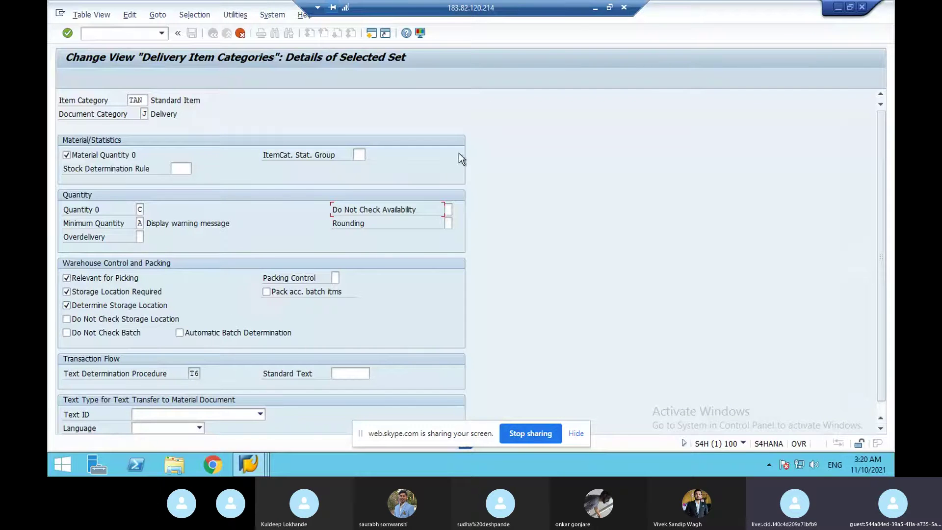
Switch back to the Word question document and look through its later sections for questions on delivery settings
{"action": "left_click", "coordinate": [595, 9]}
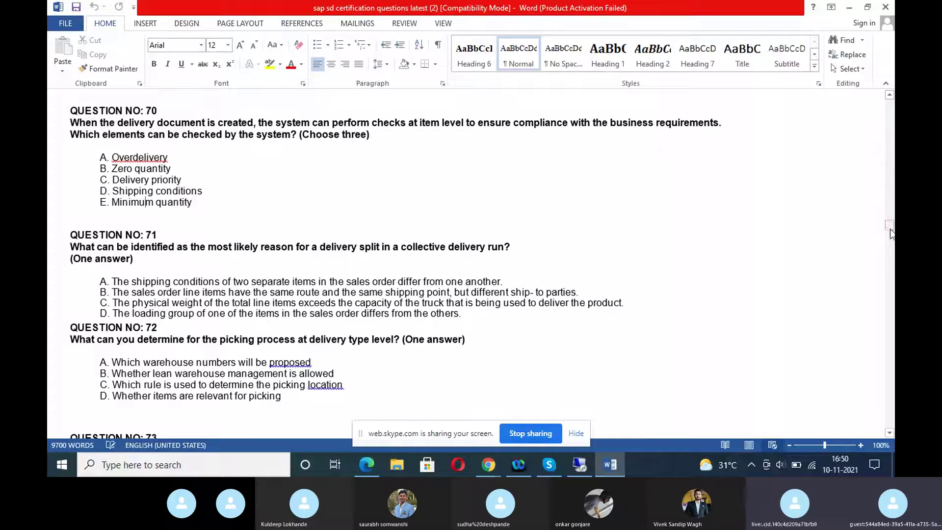
{"action": "left_click_drag", "start_coordinate": [891, 238], "coordinate": [893, 378]}
{"action": "scroll", "coordinate": [894, 378], "scroll_direction": "down", "scroll_amount": 3}
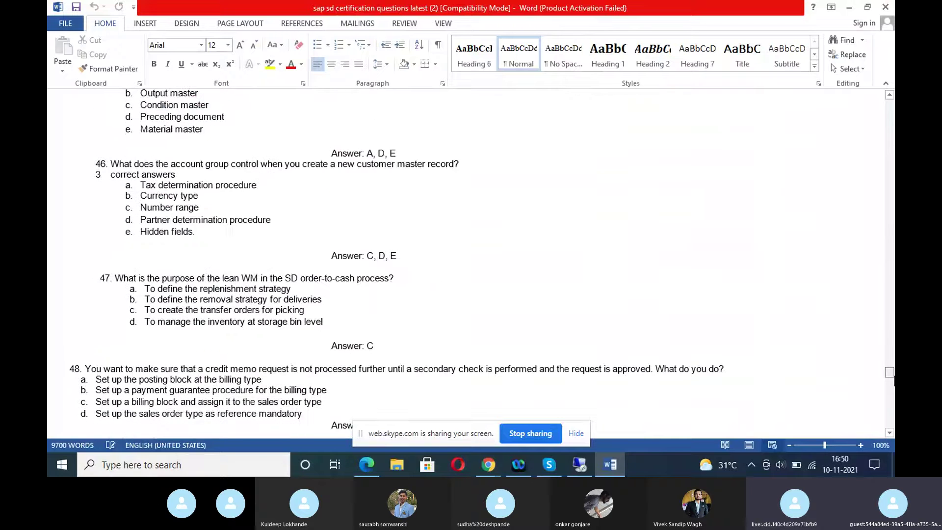
{"action": "scroll", "coordinate": [894, 379], "scroll_direction": "down", "scroll_amount": 2}
{"action": "scroll", "coordinate": [893, 378], "scroll_direction": "up", "scroll_amount": 8}
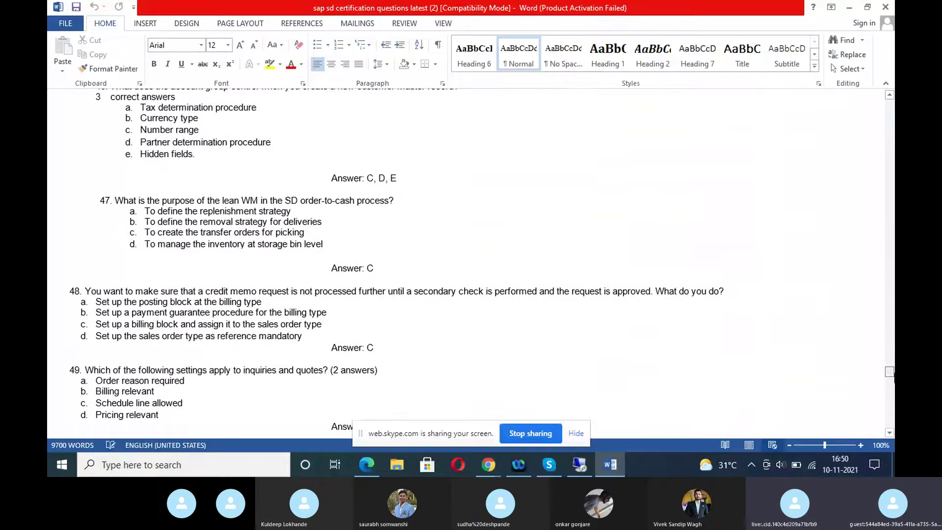
{"action": "scroll", "coordinate": [894, 376], "scroll_direction": "up", "scroll_amount": 1}
{"action": "scroll", "coordinate": [894, 374], "scroll_direction": "up", "scroll_amount": 1}
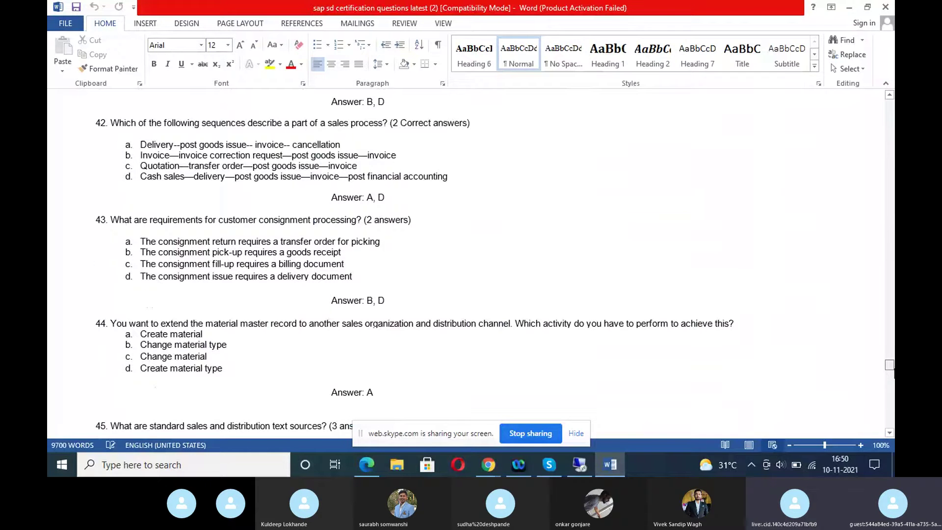
{"action": "left_click_drag", "start_coordinate": [894, 372], "coordinate": [894, 365]}
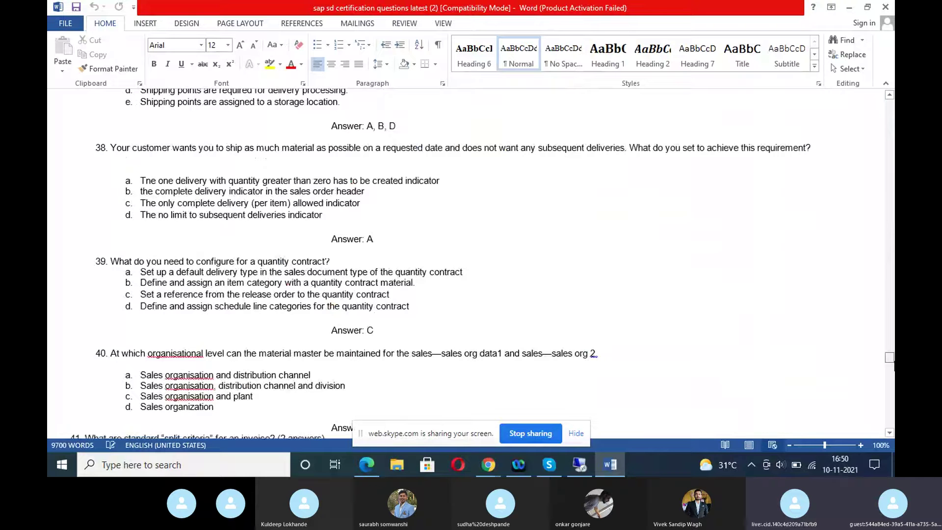
{"action": "left_click_drag", "start_coordinate": [893, 362], "coordinate": [893, 350]}
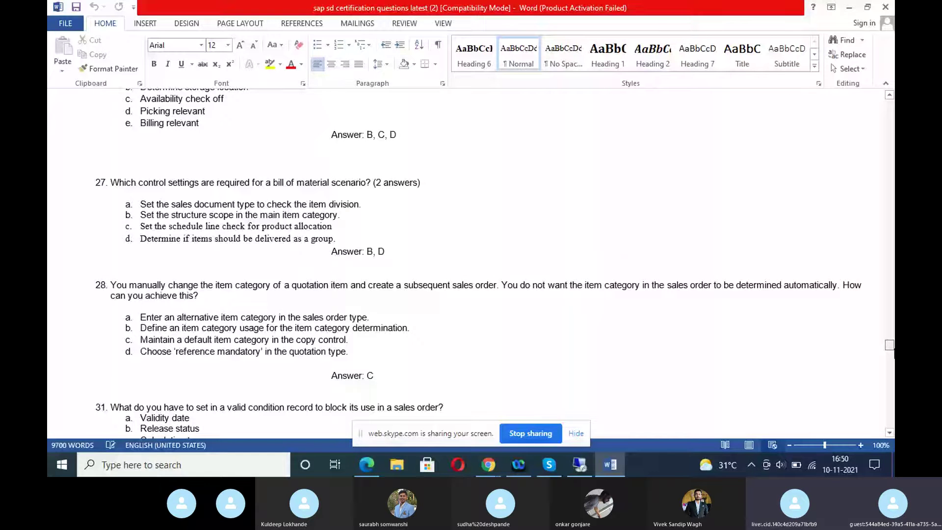
{"action": "left_click_drag", "start_coordinate": [893, 350], "coordinate": [893, 268]}
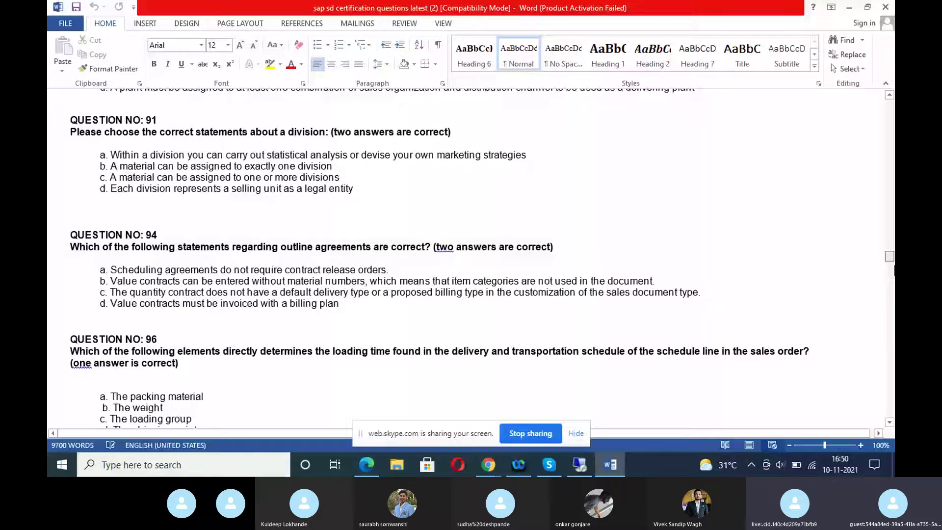
{"action": "left_click_drag", "start_coordinate": [894, 269], "coordinate": [894, 326]}
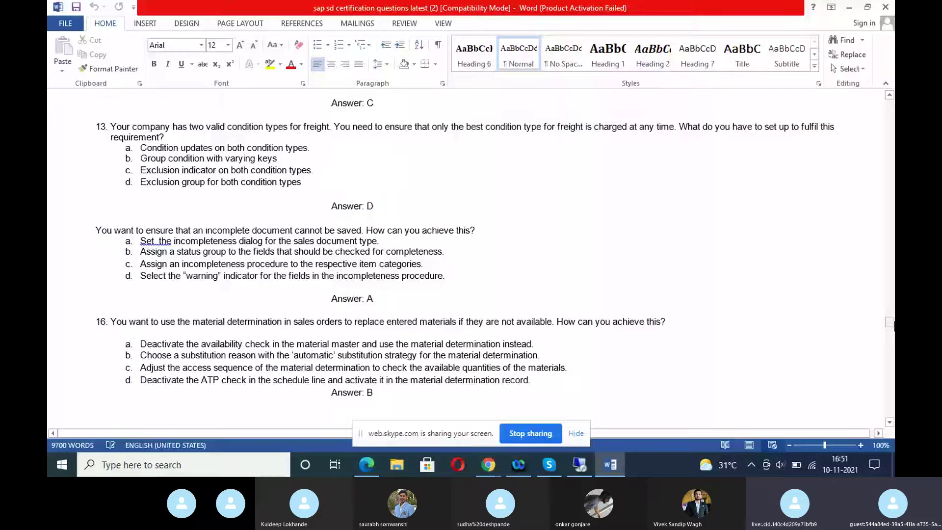
{"action": "left_click_drag", "start_coordinate": [893, 326], "coordinate": [893, 255]}
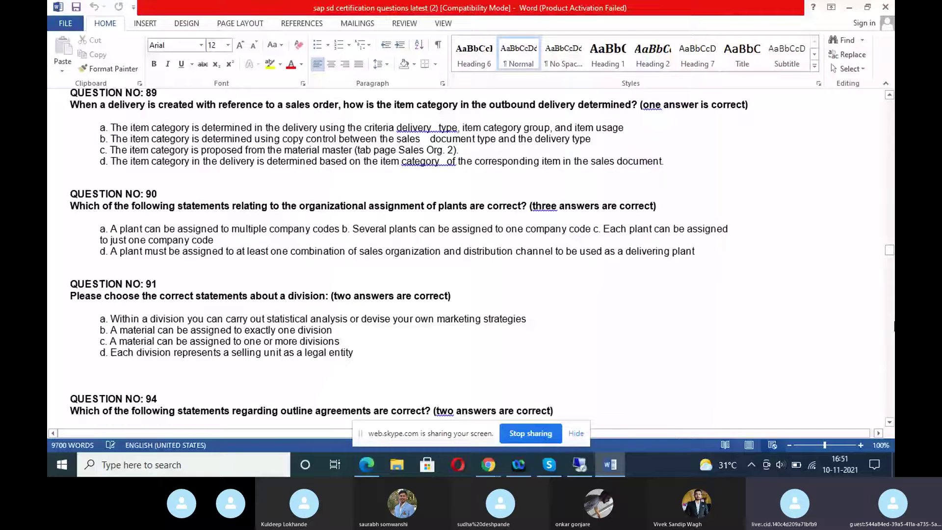
Read through the numbered question list up to question 10 on the option configured in the delivery item category
{"action": "key", "text": "Page_Down"}
{"action": "key", "text": "Page_Down"}
{"action": "key", "text": "Page_Down"}
{"action": "key", "text": "Page_Down"}
{"action": "key", "text": "Page_Down"}
{"action": "key", "text": "Page_Down"}
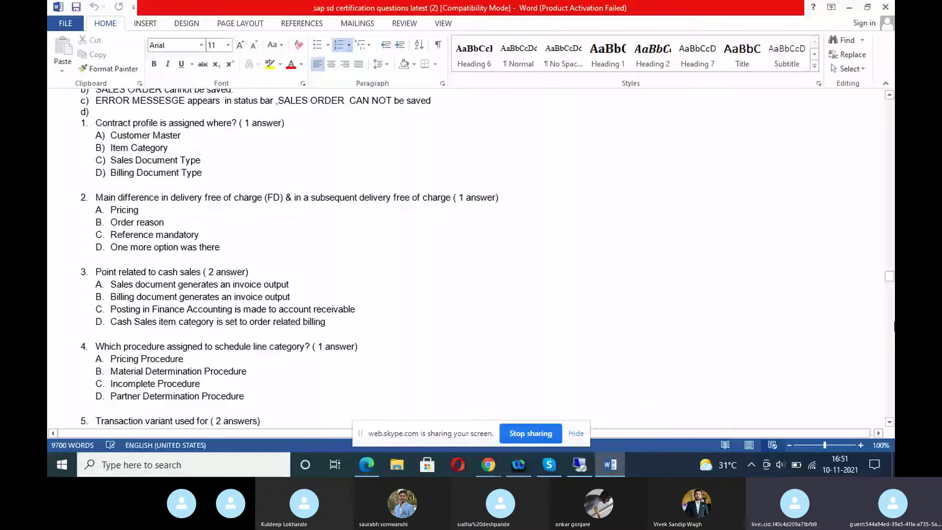
{"action": "scroll", "coordinate": [147, 420], "scroll_direction": "down", "scroll_amount": 6}
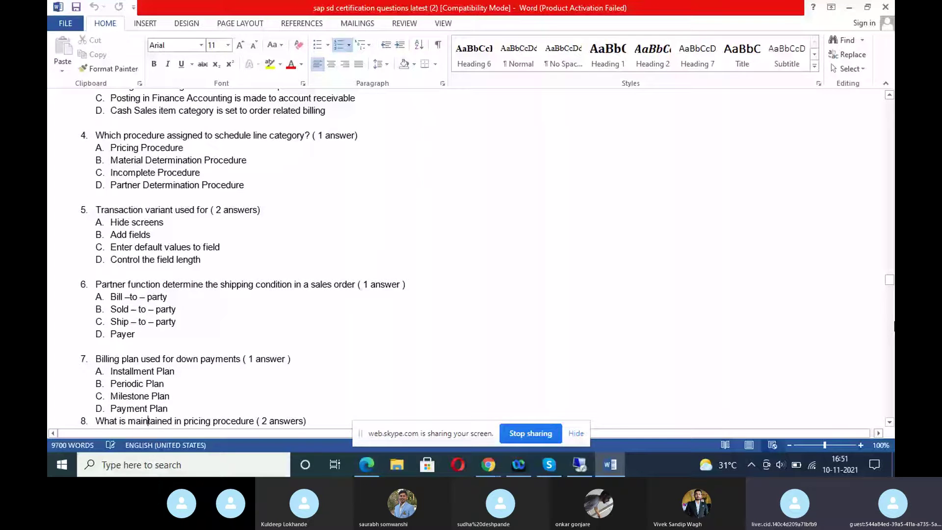
{"action": "key", "text": "Down"}
{"action": "key", "text": "Down"}
{"action": "key", "text": "Down"}
{"action": "key", "text": "Down"}
{"action": "key", "text": "Down"}
{"action": "key", "text": "Down"}
{"action": "key", "text": "Down"}
{"action": "key", "text": "Down"}
{"action": "key", "text": "Down"}
{"action": "key", "text": "Down"}
{"action": "key", "text": "Down"}
{"action": "key", "text": "Down"}
{"action": "key", "text": "Down"}
{"action": "key", "text": "Down"}
{"action": "key", "text": "Down"}
{"action": "key", "text": "Down"}
{"action": "key", "text": "Down"}
{"action": "key", "text": "Down"}
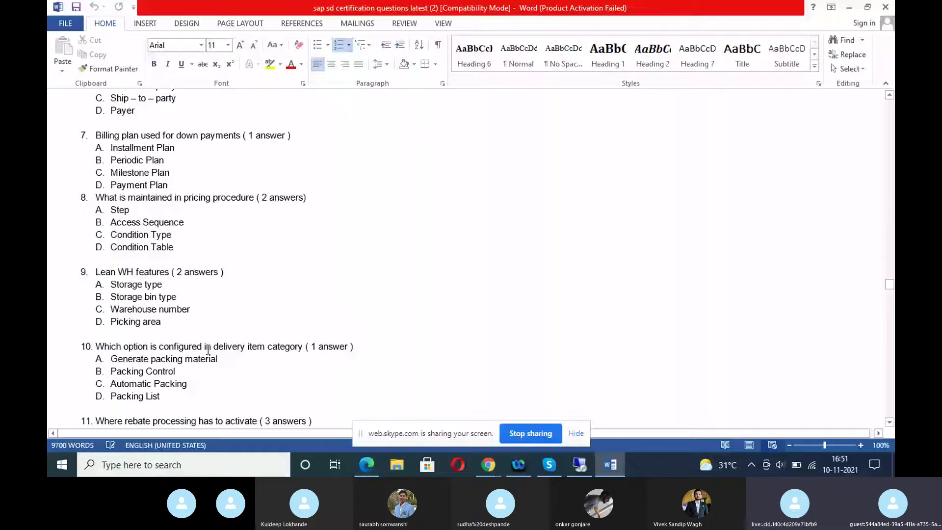
Switch to the TAN item category details in SAP and check the possible entries for Packing Control
{"action": "left_click", "coordinate": [582, 469]}
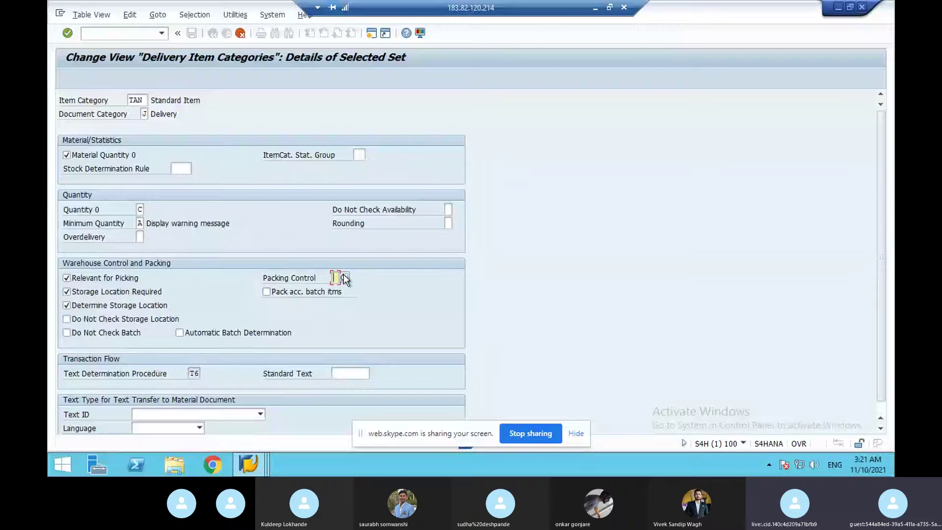
{"action": "left_click", "coordinate": [344, 277]}
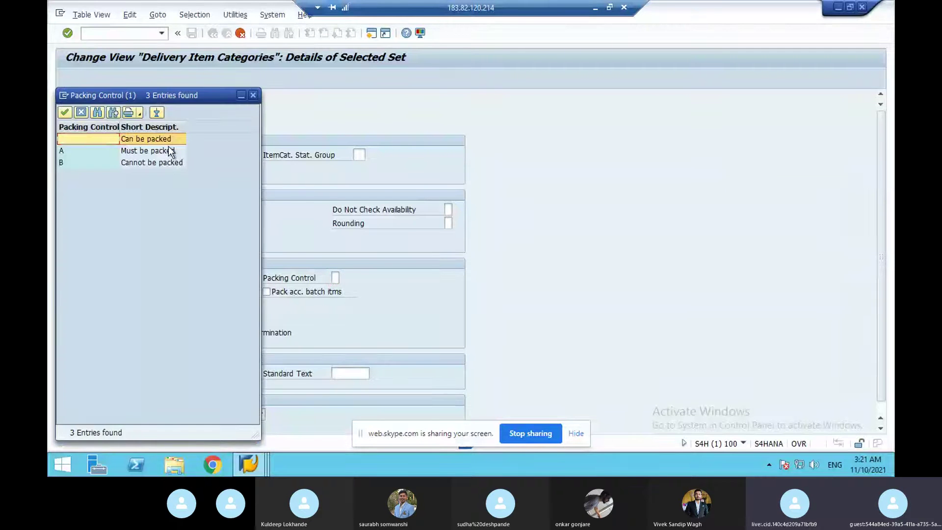
{"action": "left_click", "coordinate": [253, 94]}
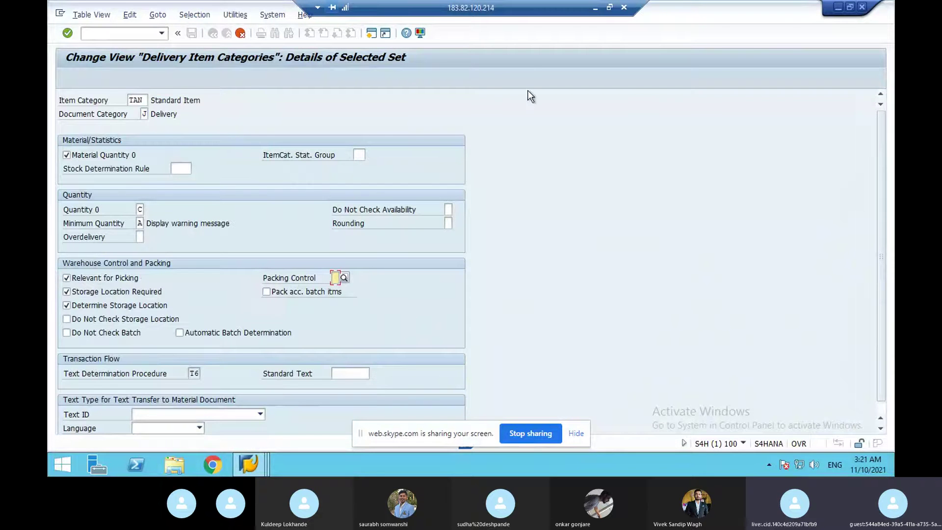
Switch back to the Word question document and look through the numbered questions after question 10, up to question 21
{"action": "left_click", "coordinate": [597, 7]}
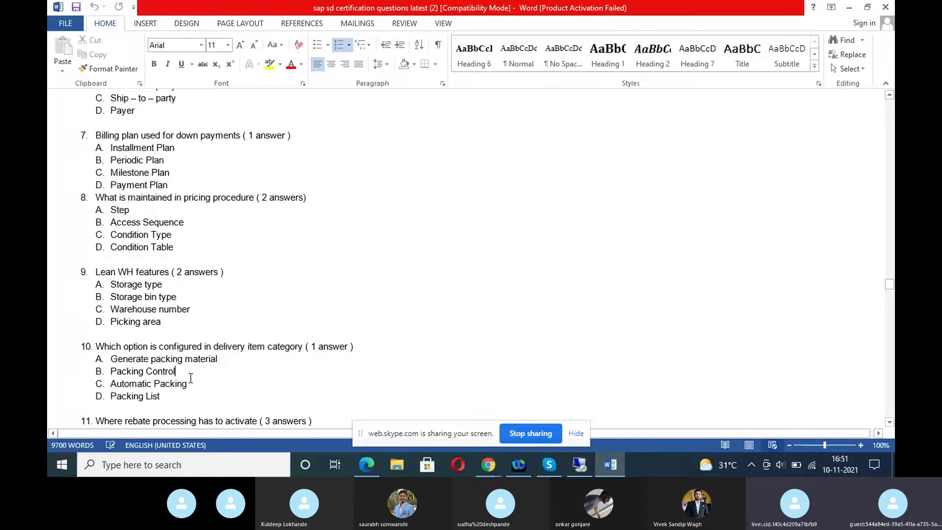
{"action": "scroll", "coordinate": [190, 377], "scroll_direction": "down", "scroll_amount": 1}
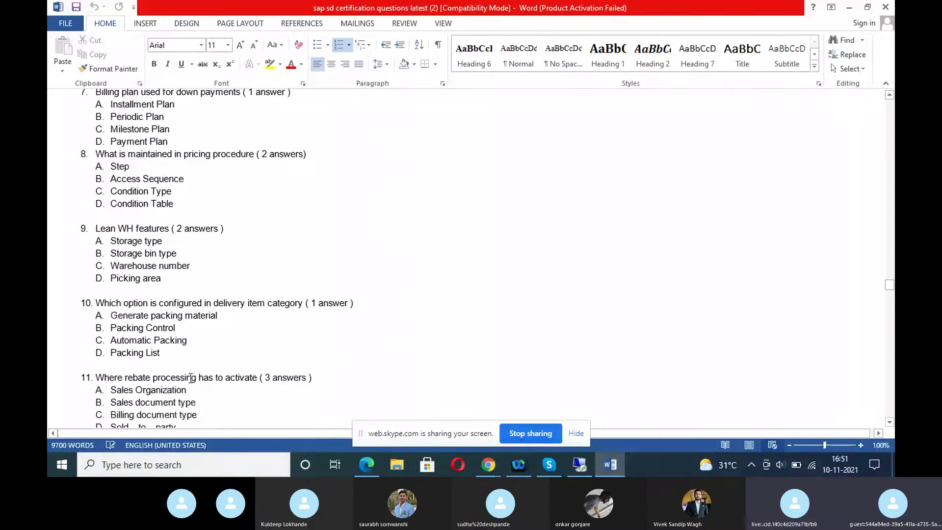
{"action": "scroll", "coordinate": [191, 377], "scroll_direction": "down", "scroll_amount": 15}
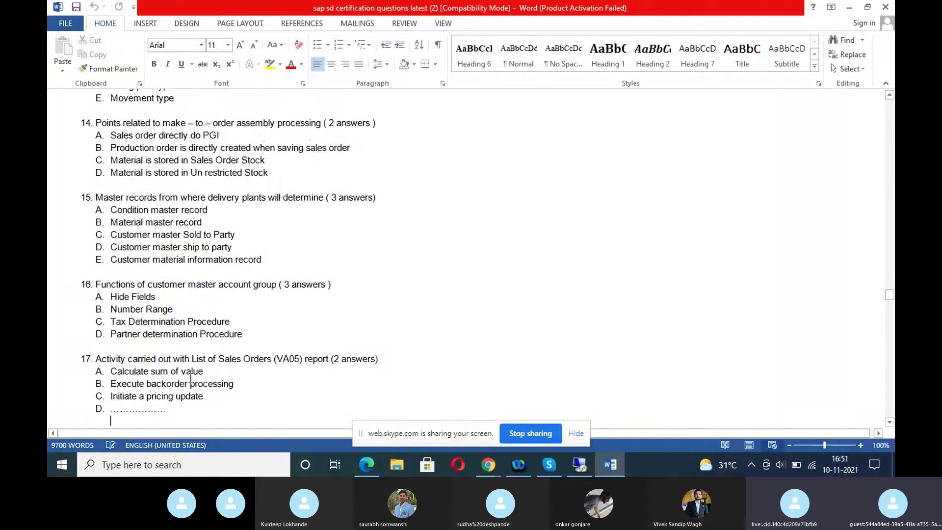
{"action": "key", "text": "Down"}
{"action": "key", "text": "Down"}
{"action": "key", "text": "Down"}
{"action": "key", "text": "Down"}
{"action": "key", "text": "Down"}
{"action": "key", "text": "Down"}
{"action": "key", "text": "Down"}
{"action": "key", "text": "Down"}
{"action": "key", "text": "Down"}
{"action": "key", "text": "Down"}
{"action": "key", "text": "Down"}
{"action": "key", "text": "Down"}
{"action": "key", "text": "Down"}
{"action": "key", "text": "Down"}
{"action": "key", "text": "Down"}
{"action": "key", "text": "Down"}
{"action": "key", "text": "Down"}
{"action": "key", "text": "Down"}
{"action": "key", "text": "Down"}
{"action": "key", "text": "Down"}
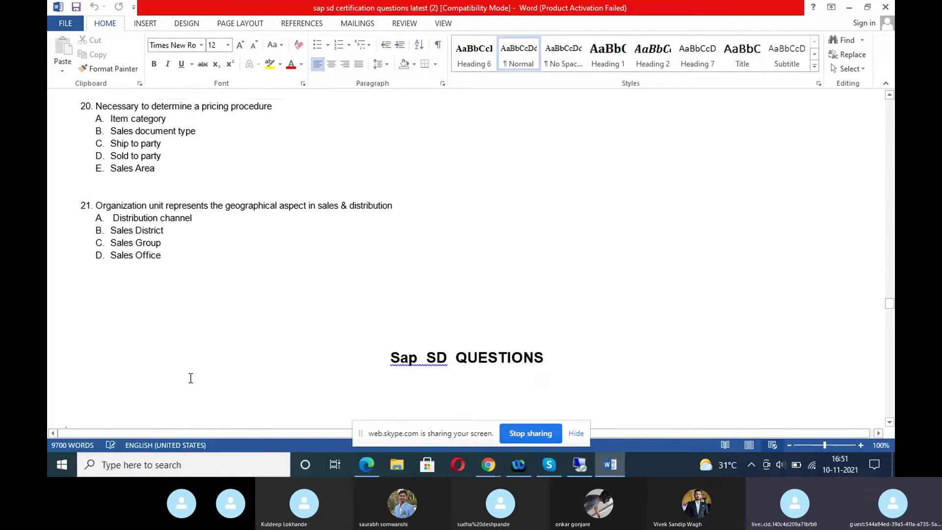
Look through the "Sap SD QUESTIONS" section up to question 25 and read the answer options on delivery item category controls
{"action": "key", "text": "Down"}
{"action": "key", "text": "Down"}
{"action": "key", "text": "Down"}
{"action": "key", "text": "Down"}
{"action": "key", "text": "Down"}
{"action": "key", "text": "Down"}
{"action": "key", "text": "Down"}
{"action": "key", "text": "Down"}
{"action": "key", "text": "Down"}
{"action": "key", "text": "Down"}
{"action": "key", "text": "Down"}
{"action": "key", "text": "Down"}
{"action": "key", "text": "Down"}
{"action": "key", "text": "Down"}
{"action": "key", "text": "Down"}
{"action": "key", "text": "Down"}
{"action": "key", "text": "Down"}
{"action": "key", "text": "Down"}
{"action": "key", "text": "Down"}
{"action": "key", "text": "Down"}
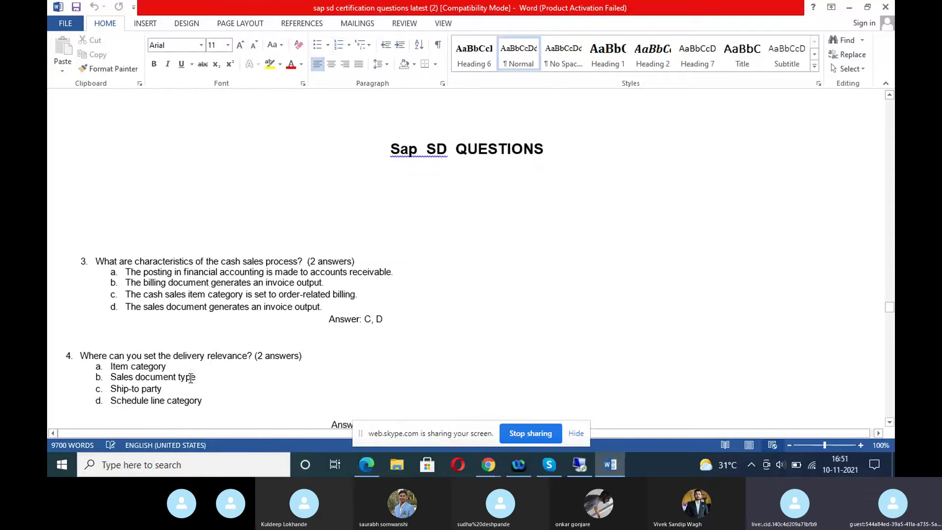
{"action": "key", "text": "Down"}
{"action": "key", "text": "Down"}
{"action": "key", "text": "Down"}
{"action": "key", "text": "Down"}
{"action": "key", "text": "Down"}
{"action": "key", "text": "Down"}
{"action": "key", "text": "Down"}
{"action": "key", "text": "Down"}
{"action": "key", "text": "Down"}
{"action": "key", "text": "Down"}
{"action": "key", "text": "Down"}
{"action": "key", "text": "Down"}
{"action": "key", "text": "Down"}
{"action": "key", "text": "Down"}
{"action": "key", "text": "Down"}
{"action": "key", "text": "Down"}
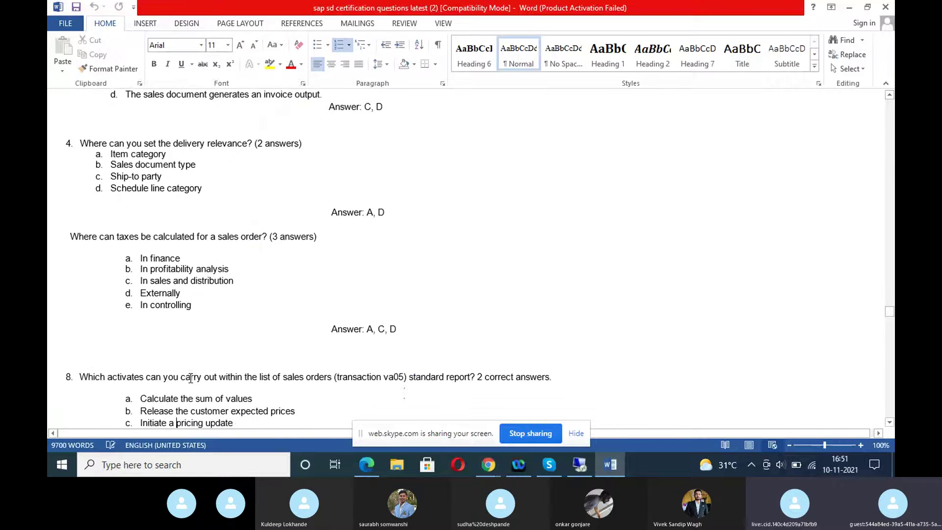
{"action": "key", "text": "Down"}
{"action": "key", "text": "Down"}
{"action": "key", "text": "Down"}
{"action": "key", "text": "Down"}
{"action": "key", "text": "Down"}
{"action": "key", "text": "Down"}
{"action": "key", "text": "Down"}
{"action": "key", "text": "Down"}
{"action": "key", "text": "Down"}
{"action": "key", "text": "Down"}
{"action": "key", "text": "Down"}
{"action": "key", "text": "Down"}
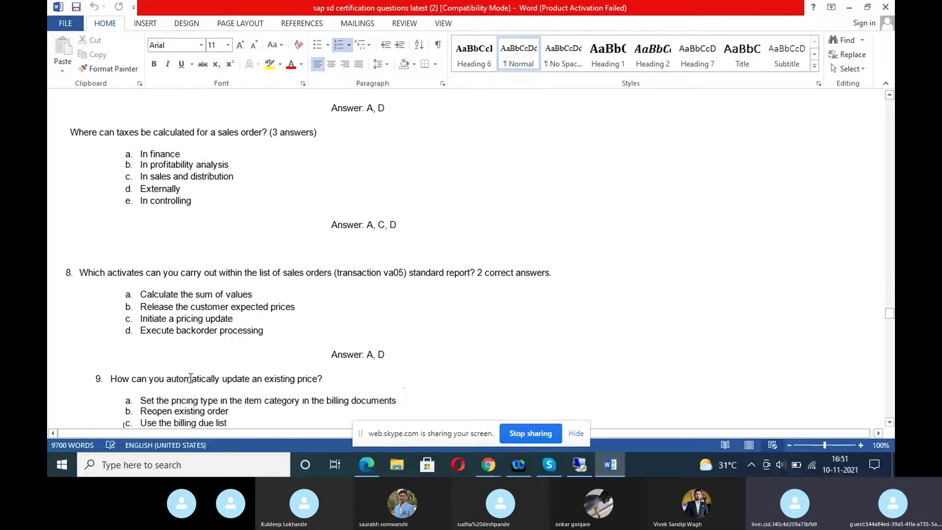
{"action": "key", "text": "Down"}
{"action": "key", "text": "Down"}
{"action": "key", "text": "Down"}
{"action": "key", "text": "Down"}
{"action": "key", "text": "Down"}
{"action": "key", "text": "Down"}
{"action": "key", "text": "Down"}
{"action": "key", "text": "Down"}
{"action": "key", "text": "Down"}
{"action": "key", "text": "Down"}
{"action": "key", "text": "Down"}
{"action": "key", "text": "Down"}
{"action": "key", "text": "Down"}
{"action": "key", "text": "Down"}
{"action": "key", "text": "Down"}
{"action": "key", "text": "Down"}
{"action": "key", "text": "Down"}
{"action": "key", "text": "Down"}
{"action": "key", "text": "Down"}
{"action": "key", "text": "Down"}
{"action": "key", "text": "Down"}
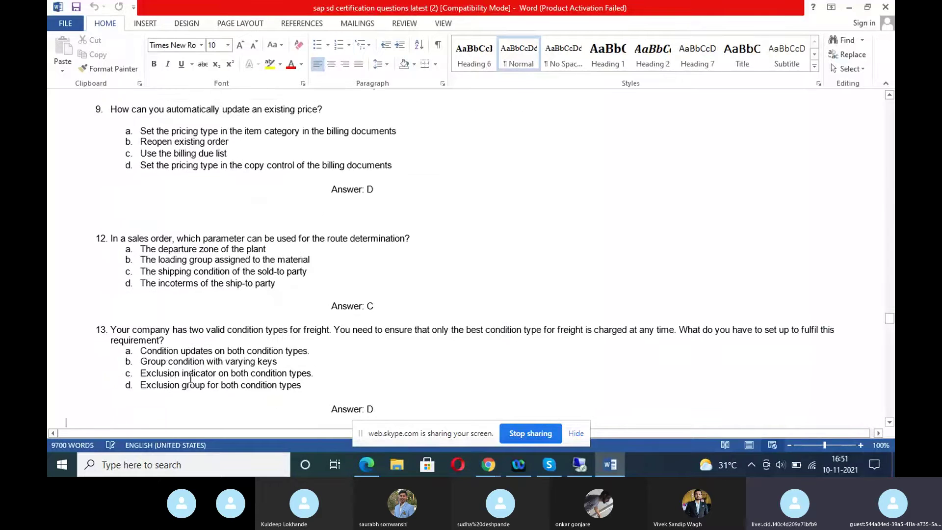
{"action": "key", "text": "Down"}
{"action": "key", "text": "Down"}
{"action": "key", "text": "Down"}
{"action": "key", "text": "Down"}
{"action": "key", "text": "Down"}
{"action": "key", "text": "Down"}
{"action": "key", "text": "Down"}
{"action": "key", "text": "Down"}
{"action": "key", "text": "Down"}
{"action": "key", "text": "Down"}
{"action": "key", "text": "Down"}
{"action": "key", "text": "Down"}
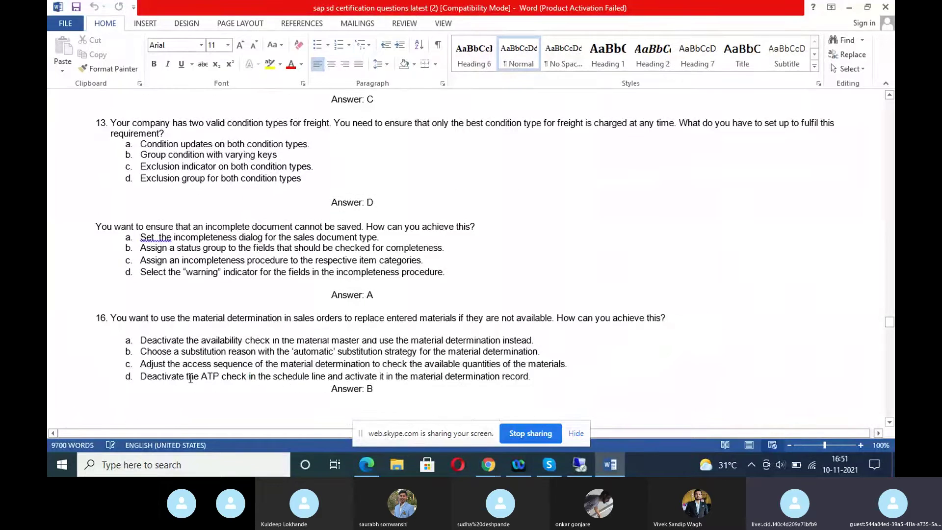
{"action": "key", "text": "Down"}
{"action": "key", "text": "Down"}
{"action": "key", "text": "Down"}
{"action": "key", "text": "Down"}
{"action": "key", "text": "Down"}
{"action": "key", "text": "Down"}
{"action": "key", "text": "Down"}
{"action": "key", "text": "Down"}
{"action": "key", "text": "Down"}
{"action": "key", "text": "Down"}
{"action": "key", "text": "Down"}
{"action": "key", "text": "Down"}
{"action": "key", "text": "Down"}
{"action": "key", "text": "Down"}
{"action": "key", "text": "Down"}
{"action": "key", "text": "Down"}
{"action": "key", "text": "Down"}
{"action": "key", "text": "Down"}
{"action": "key", "text": "Down"}
{"action": "key", "text": "Down"}
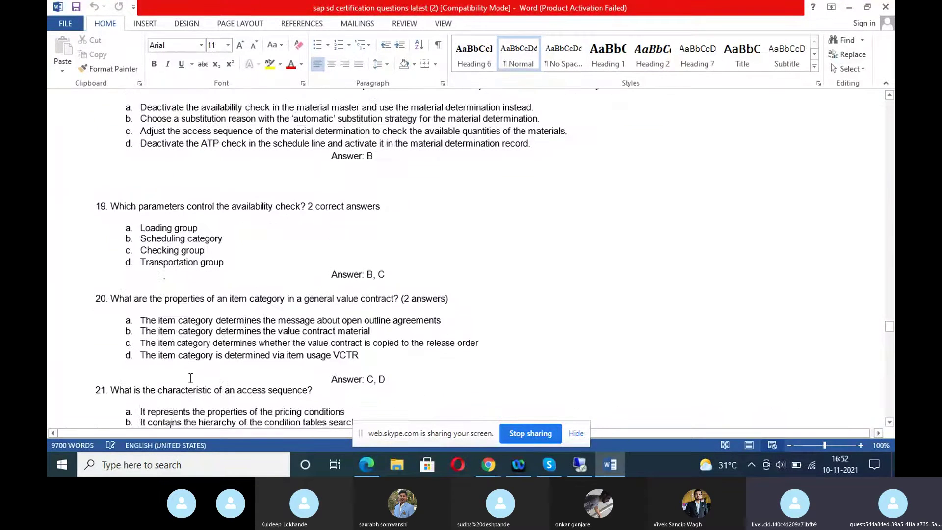
{"action": "key", "text": "Down"}
{"action": "key", "text": "Down"}
{"action": "key", "text": "Down"}
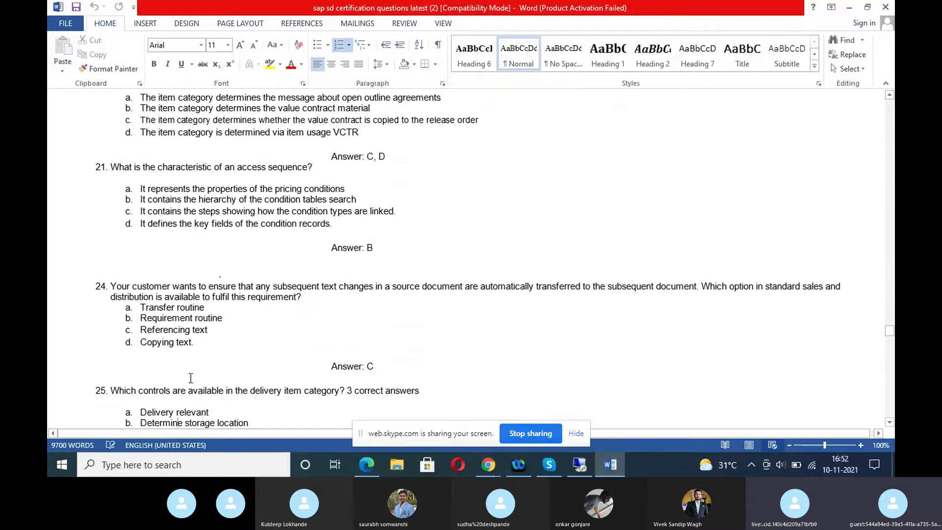
{"action": "key", "text": "Down"}
{"action": "key", "text": "Down"}
{"action": "key", "text": "Down"}
{"action": "key", "text": "Down"}
{"action": "key", "text": "Down"}
{"action": "key", "text": "Down"}
{"action": "key", "text": "Down"}
{"action": "key", "text": "Down"}
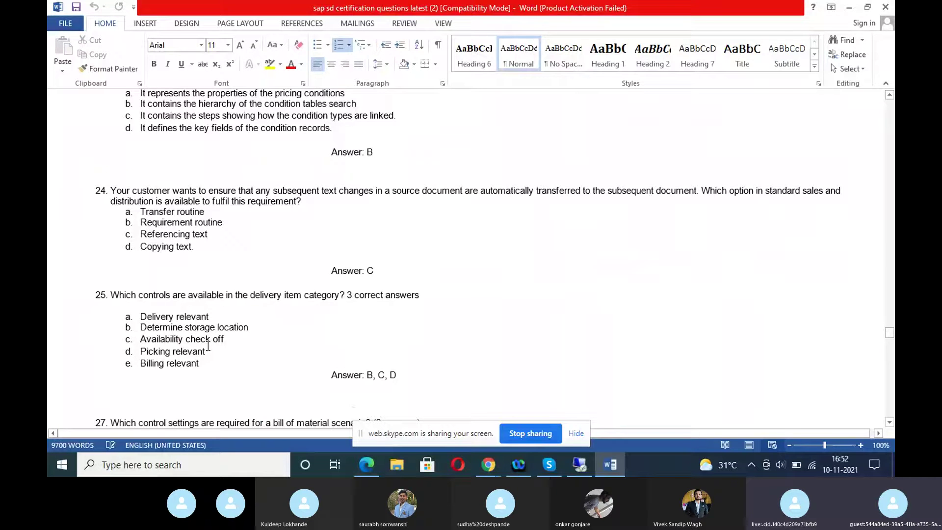
{"action": "left_click", "coordinate": [203, 352]}
{"action": "left_click", "coordinate": [206, 339]}
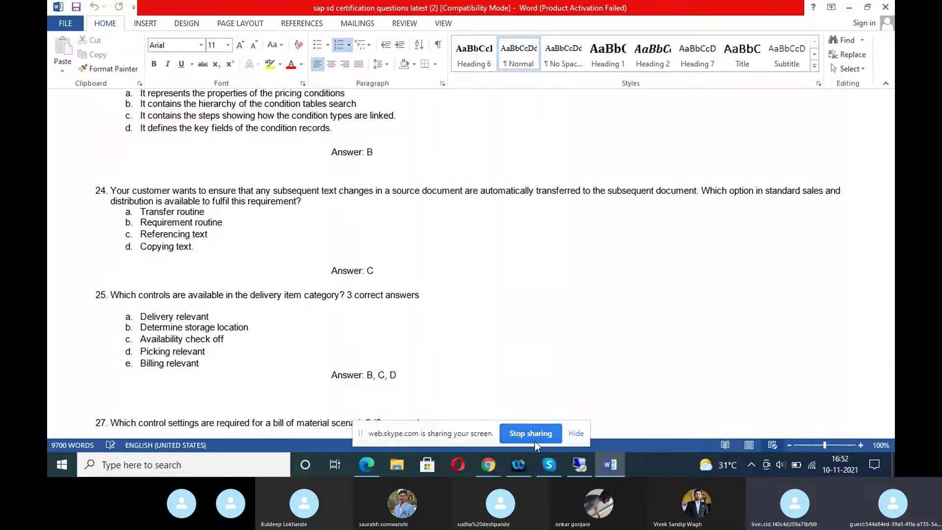
Compare question 25's options in Word with the picking, storage location and Do Not Check Availability settings of TAN in SAP
{"action": "left_click", "coordinate": [576, 467]}
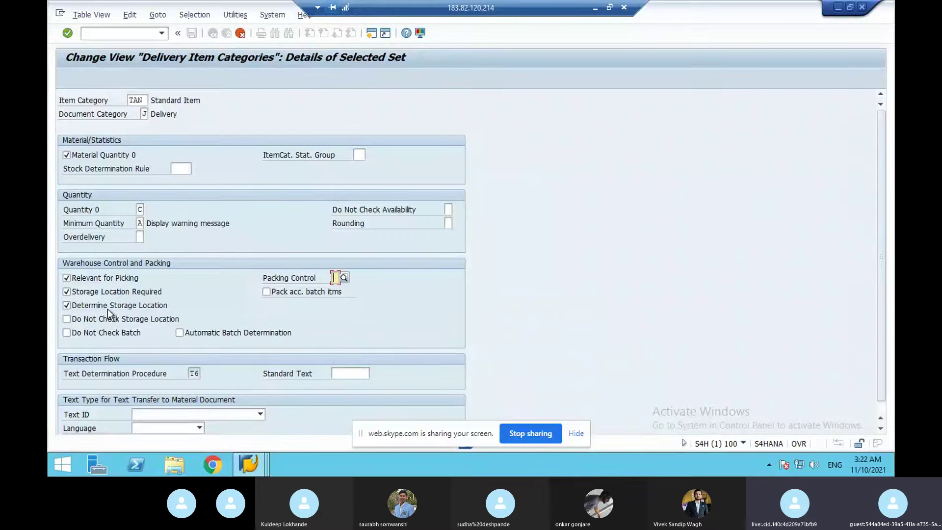
{"action": "left_click", "coordinate": [594, 10]}
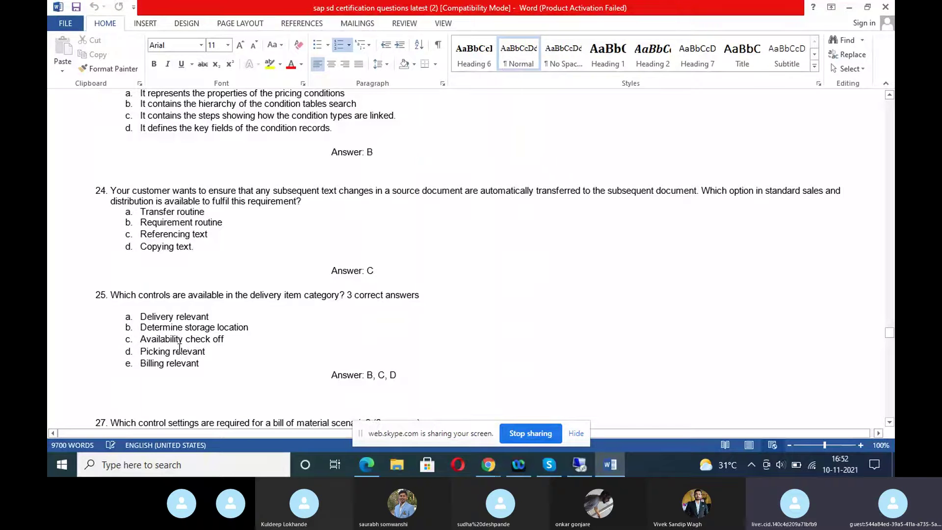
{"action": "left_click", "coordinate": [580, 467]}
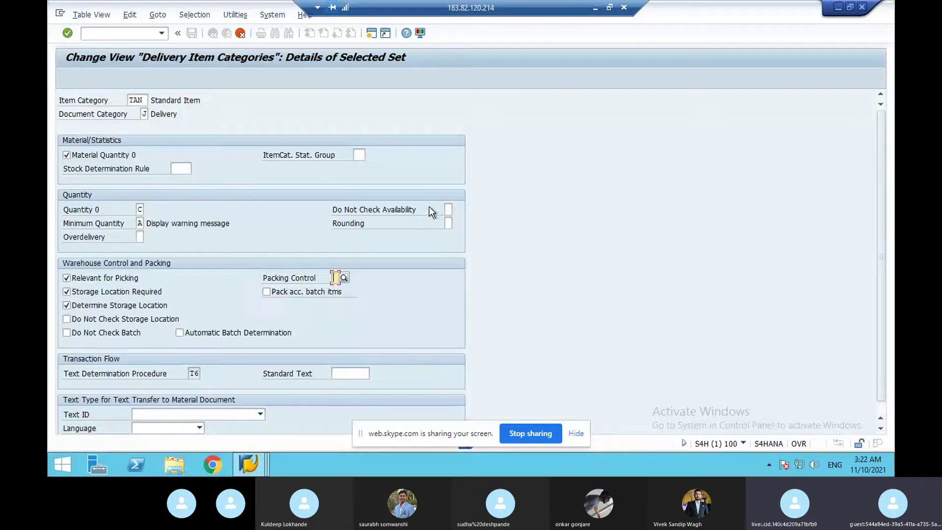
{"action": "left_click", "coordinate": [417, 210]}
{"action": "left_click", "coordinate": [591, 8]}
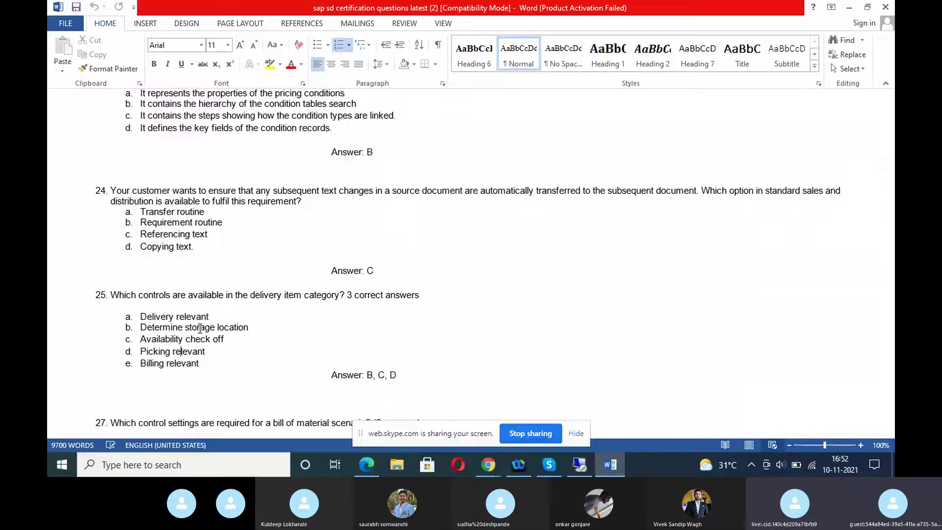
{"action": "left_click", "coordinate": [579, 466]}
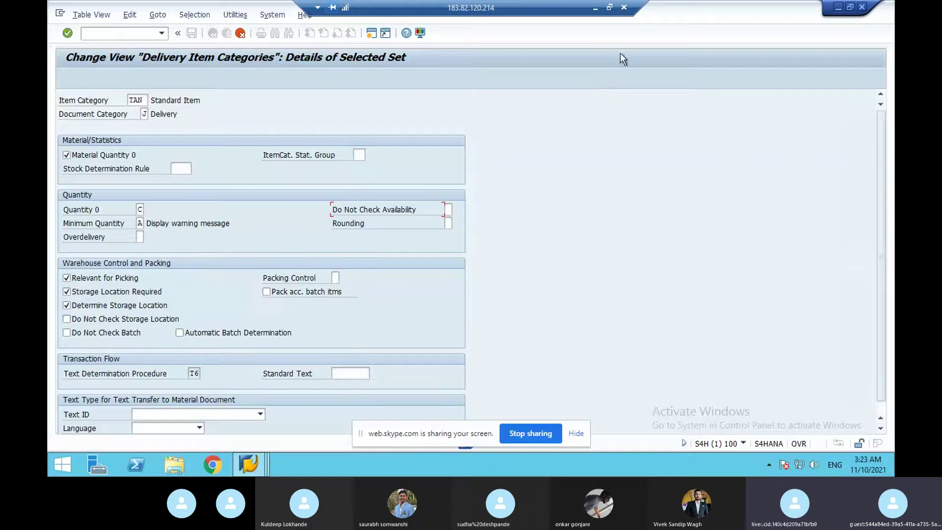
{"action": "left_click", "coordinate": [596, 9]}
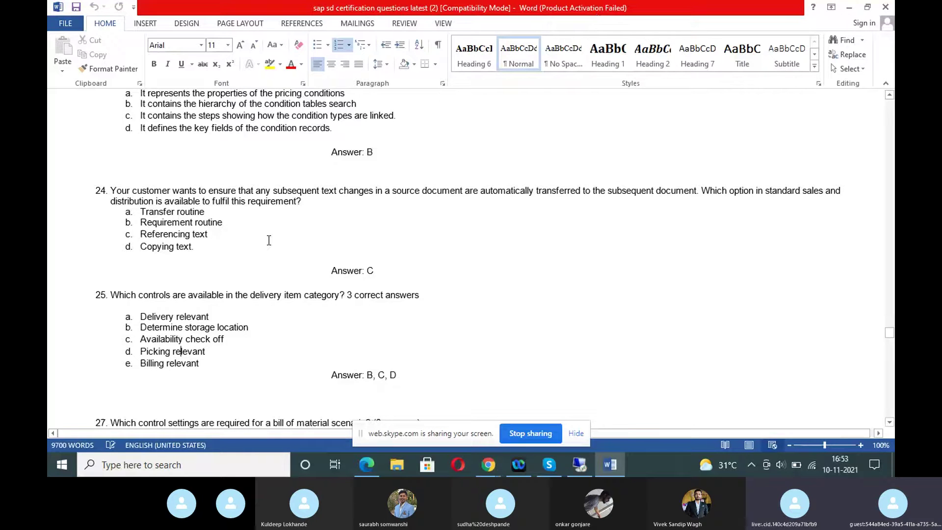
Leave the Word document, switch to Gmail in Chrome and search the mail for "screens and fields"
{"action": "left_click", "coordinate": [849, 9]}
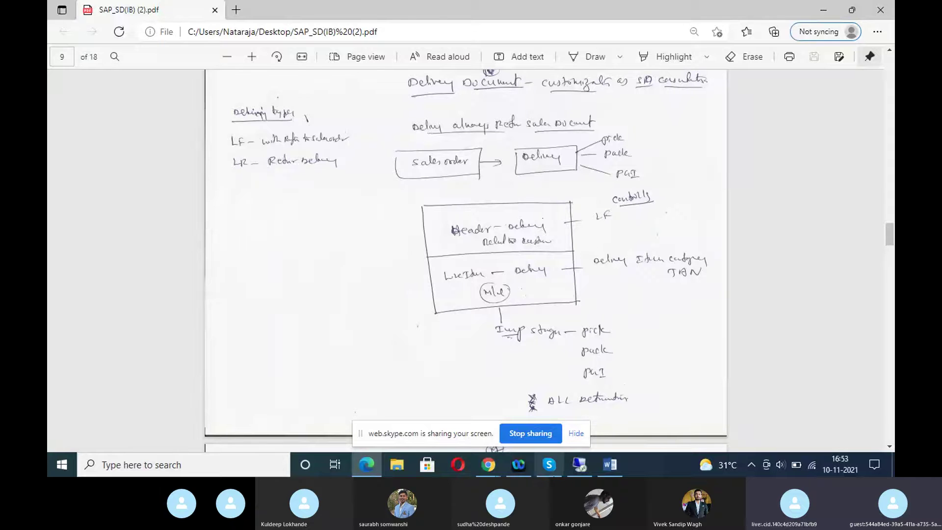
{"action": "left_click", "coordinate": [489, 465]}
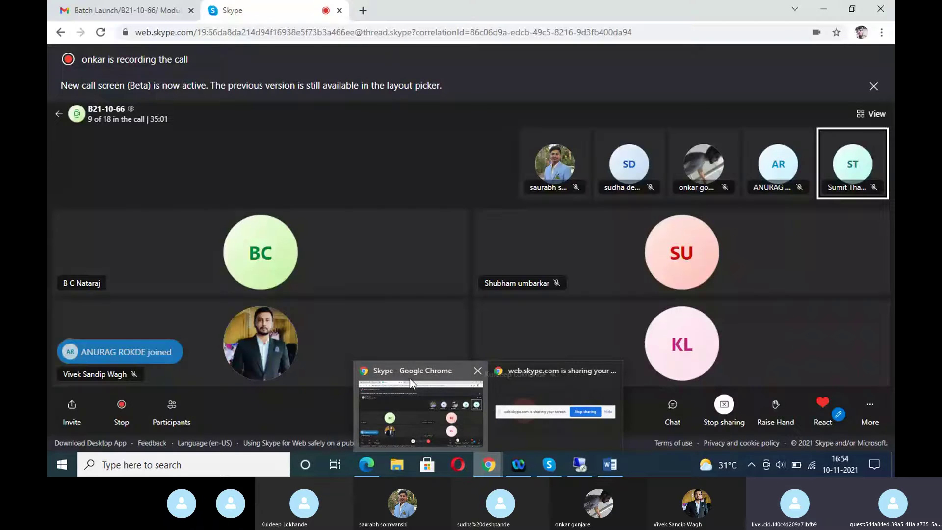
{"action": "left_click", "coordinate": [410, 379]}
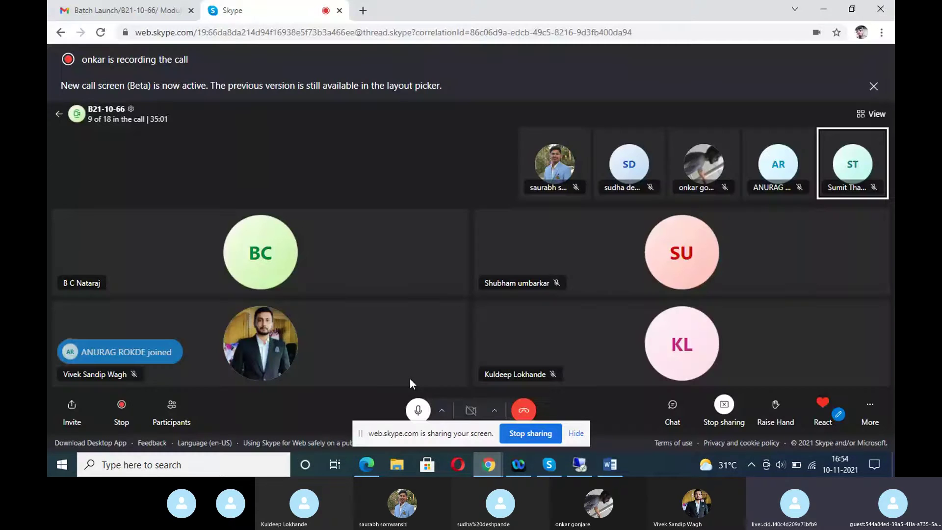
{"action": "left_click", "coordinate": [128, 10]}
{"action": "left_click", "coordinate": [274, 62]}
{"action": "key", "text": "BackSpace"}
{"action": "key", "text": "BackSpace"}
{"action": "key", "text": "BackSpace"}
{"action": "key", "text": "BackSpace"}
{"action": "key", "text": "BackSpace"}
{"action": "key", "text": "BackSpace"}
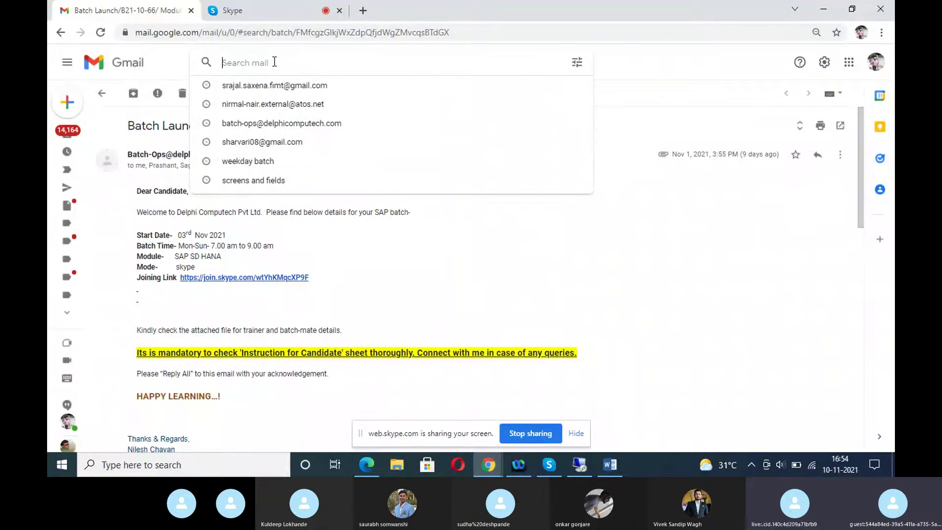
{"action": "left_click", "coordinate": [236, 185]}
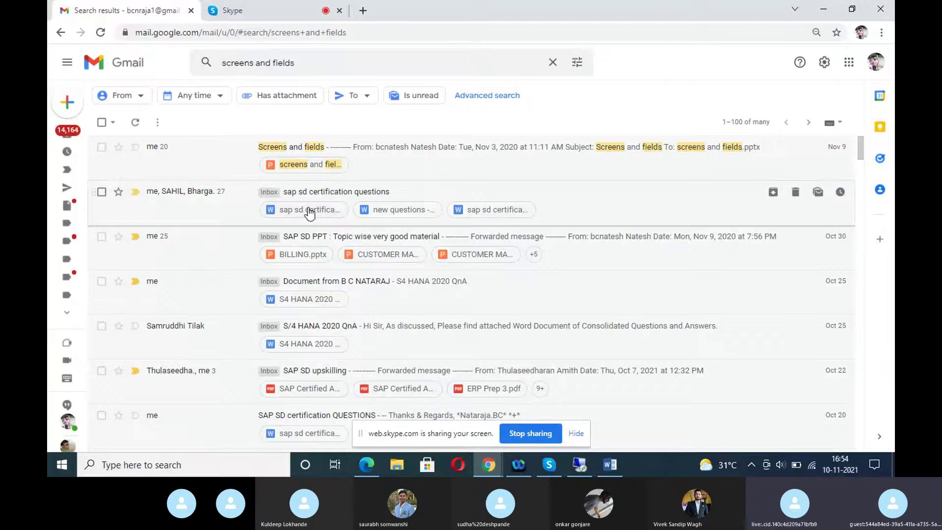
Open the "Screens and fields" mail conversation and preview its attached "screens and fields.pptx" presentation
{"action": "left_click", "coordinate": [316, 161]}
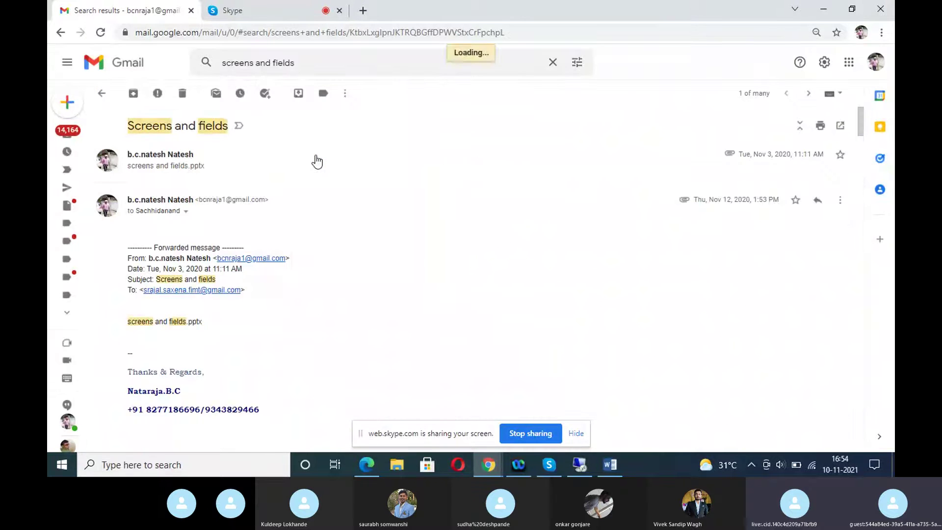
{"action": "scroll", "coordinate": [231, 367], "scroll_direction": "down", "scroll_amount": 5}
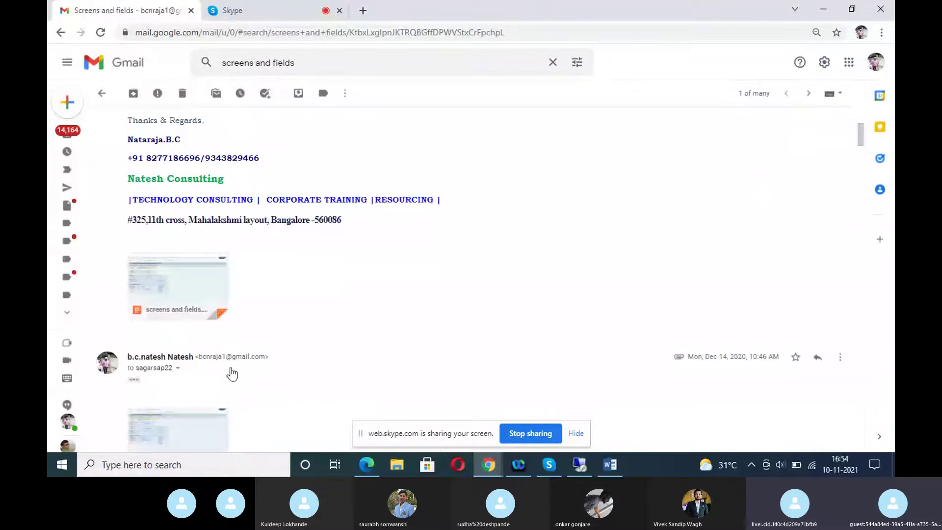
{"action": "left_click", "coordinate": [168, 272]}
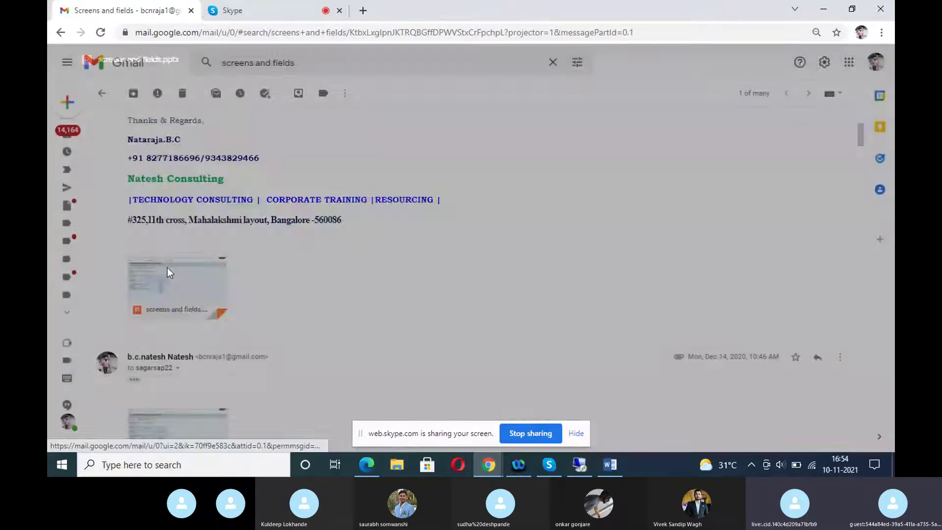
Look through the slides up to "Del doc type LF" and "Del item catg TAN", read their field lists and stop the screen sharing
{"action": "scroll", "coordinate": [470, 324], "scroll_direction": "down", "scroll_amount": 15}
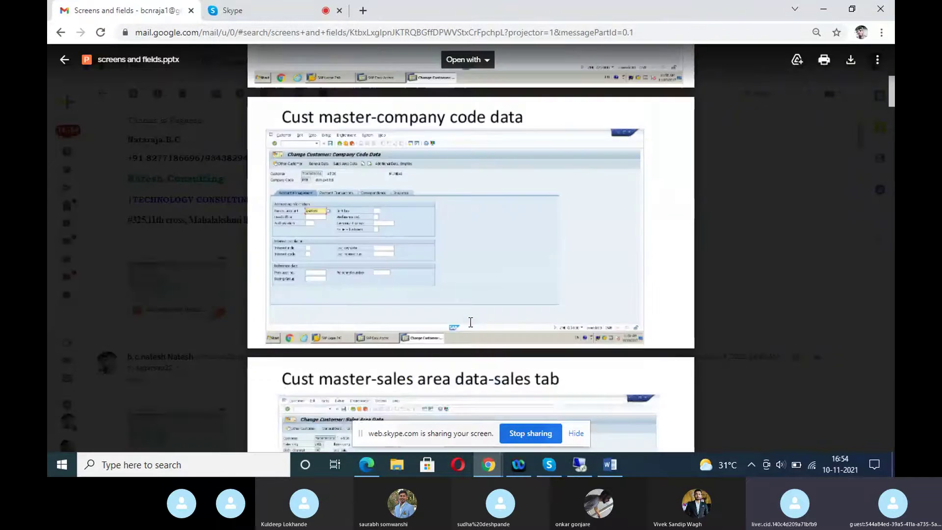
{"action": "scroll", "coordinate": [470, 321], "scroll_direction": "down", "scroll_amount": 12}
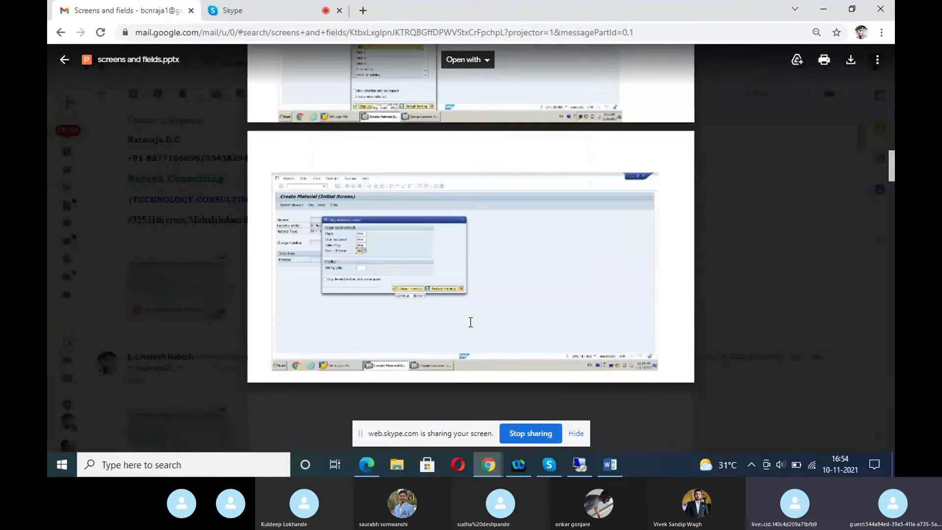
{"action": "scroll", "coordinate": [470, 322], "scroll_direction": "down", "scroll_amount": 15}
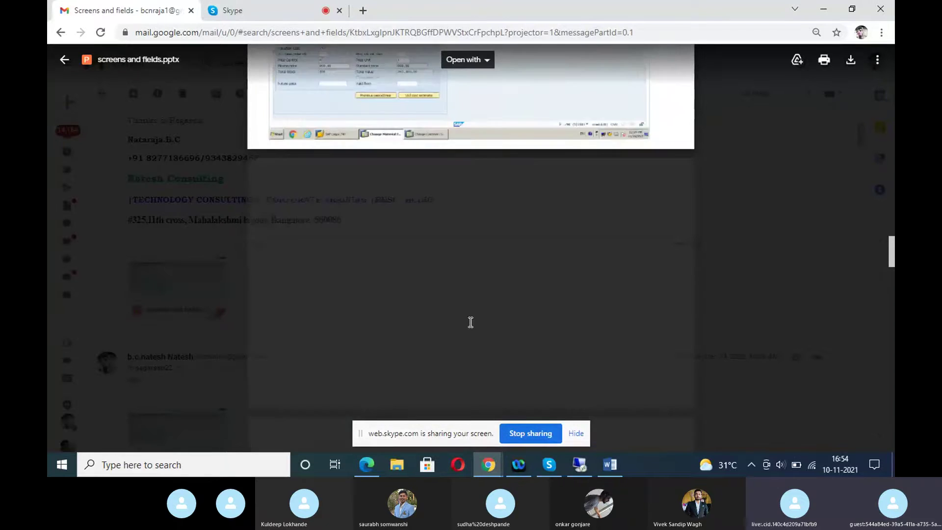
{"action": "scroll", "coordinate": [470, 321], "scroll_direction": "down", "scroll_amount": 15}
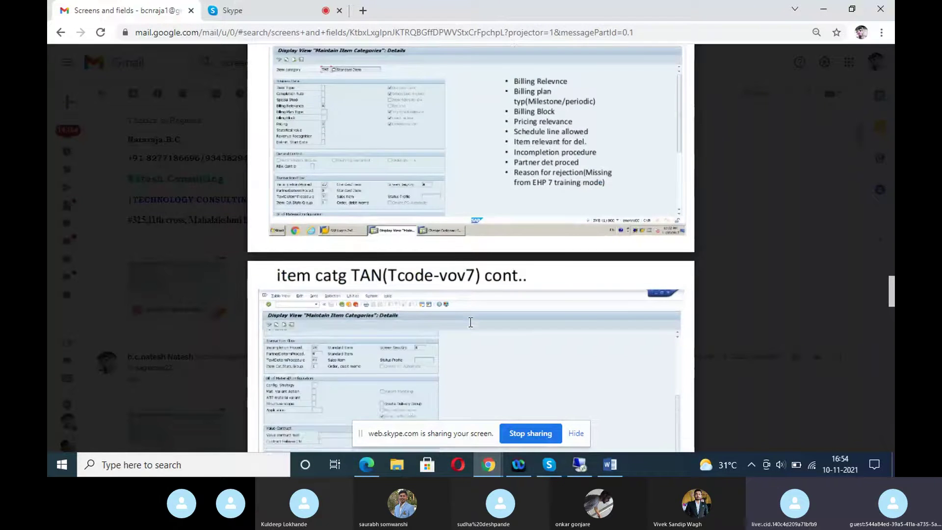
{"action": "scroll", "coordinate": [470, 322], "scroll_direction": "down", "scroll_amount": 12}
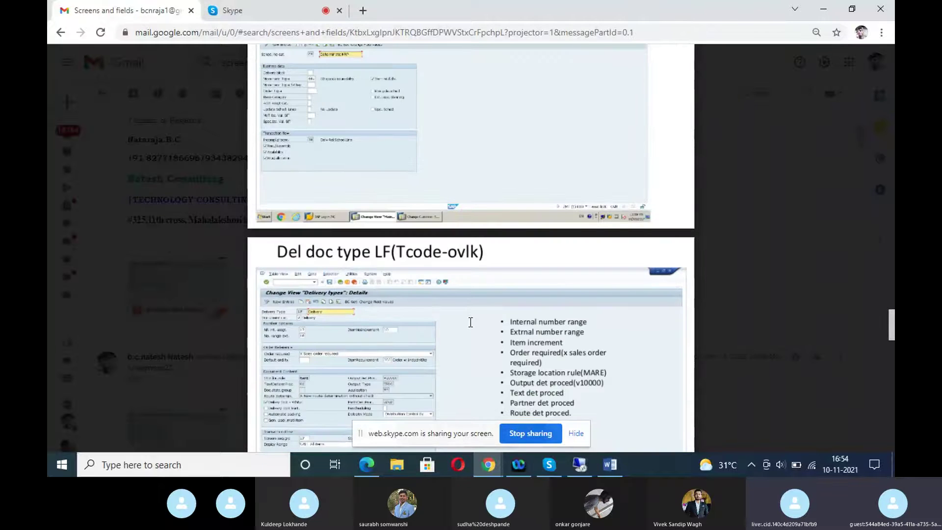
{"action": "scroll", "coordinate": [470, 322], "scroll_direction": "down", "scroll_amount": 3}
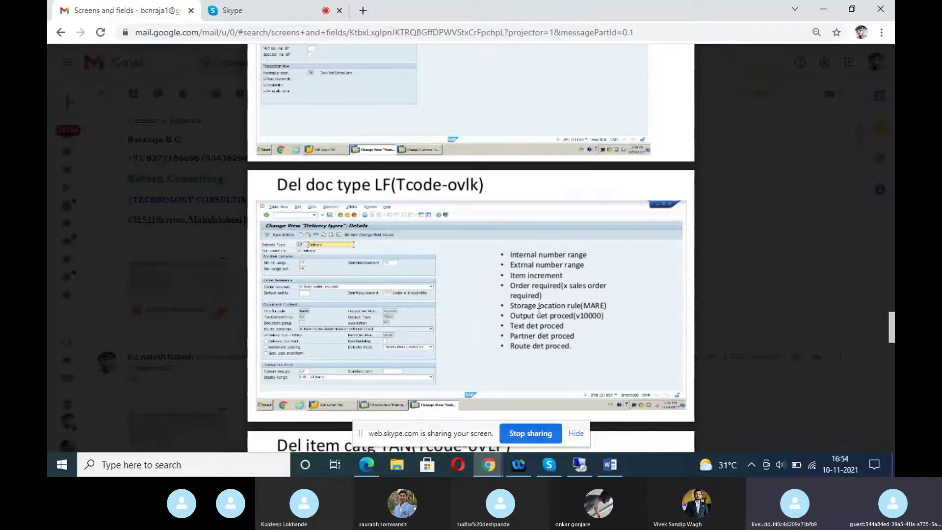
{"action": "scroll", "coordinate": [538, 312], "scroll_direction": "down", "scroll_amount": 5}
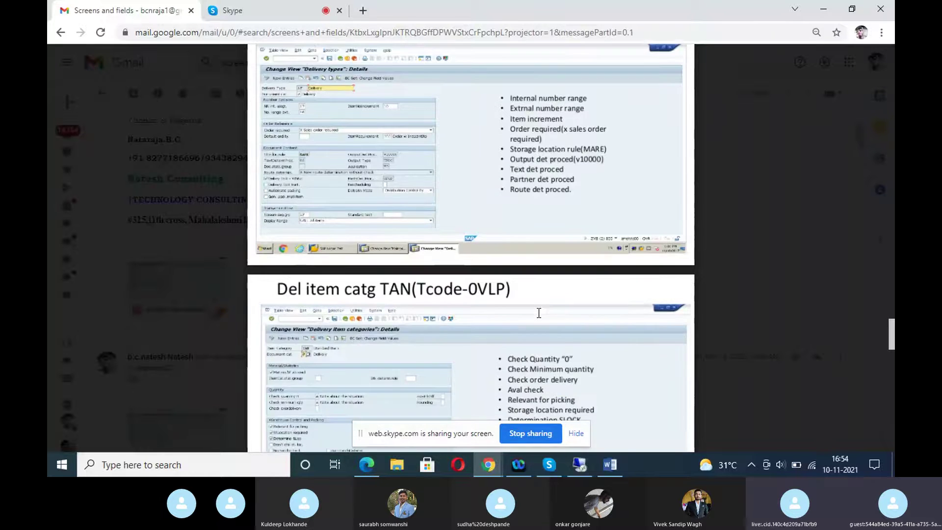
{"action": "scroll", "coordinate": [538, 313], "scroll_direction": "down", "scroll_amount": 1}
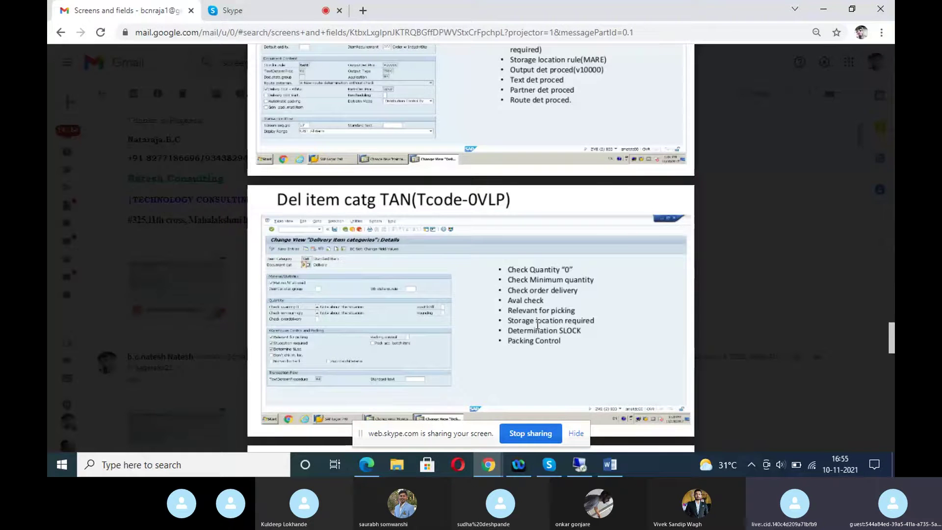
{"action": "left_click", "coordinate": [531, 434]}
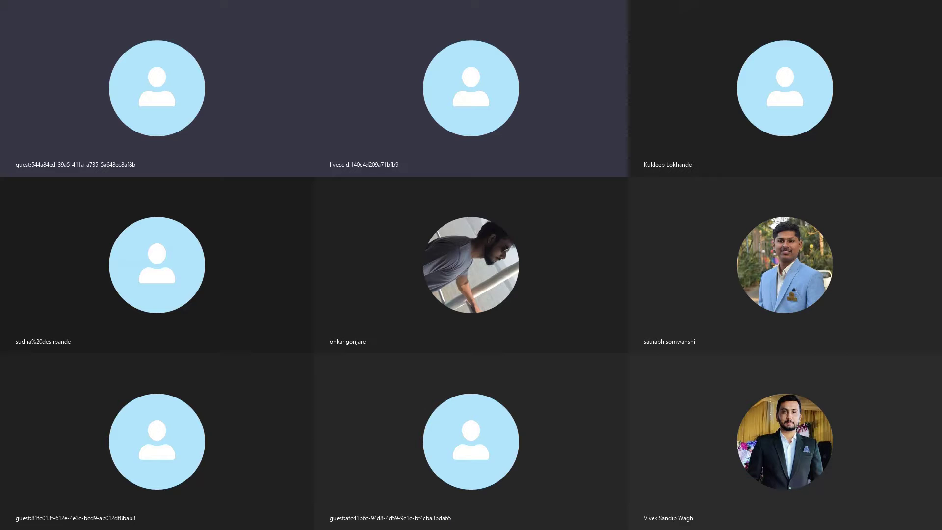
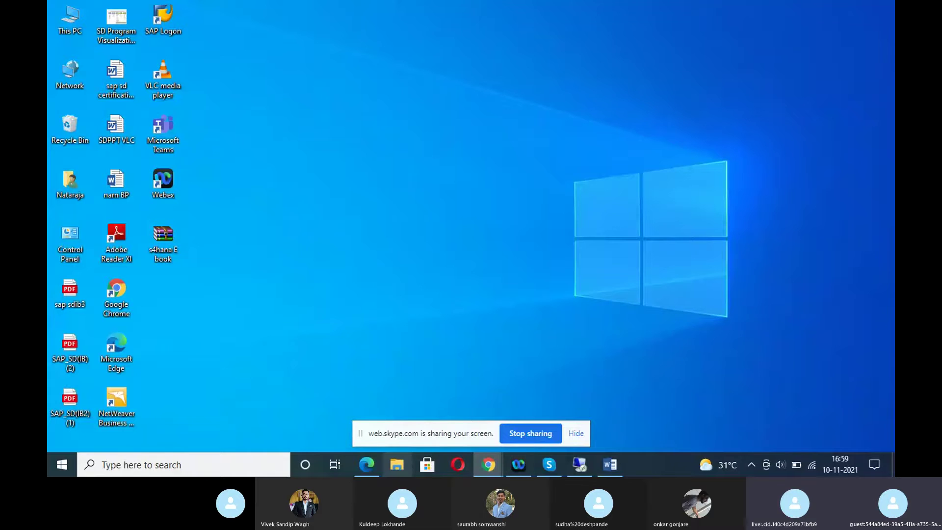
Switch to Edge, close "SAP_SD(IB) (2).pdf" and open "SAP_SD(IB2) (1).pdf" from the desktop
{"action": "mouse_move", "coordinate": [365, 468]}
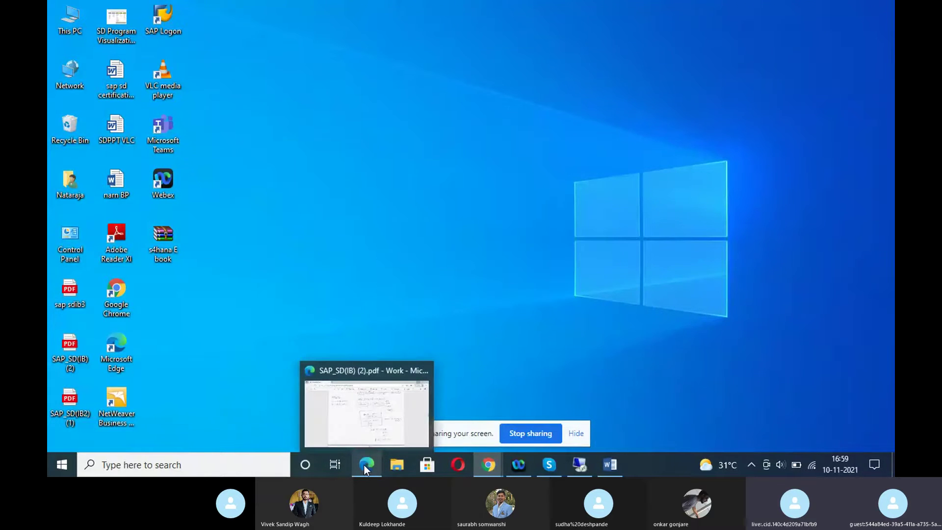
{"action": "left_click", "coordinate": [360, 440]}
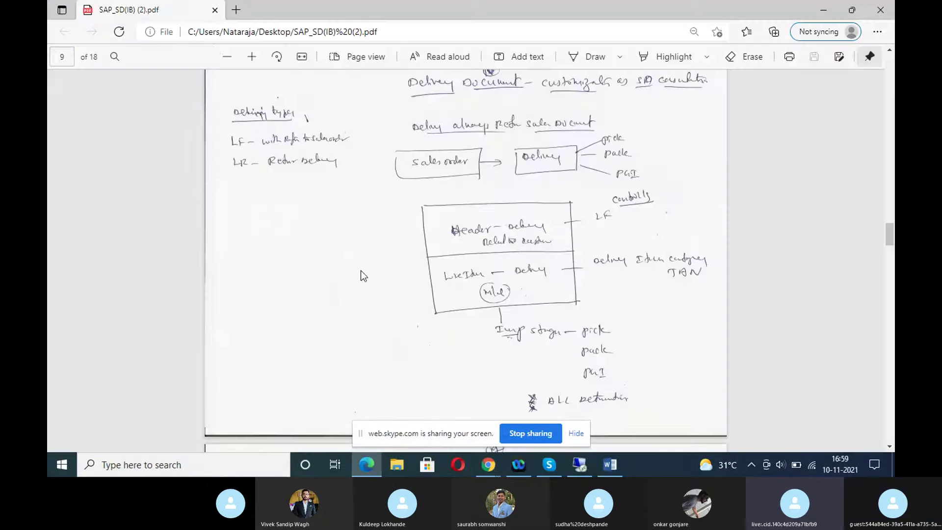
{"action": "left_click", "coordinate": [215, 10]}
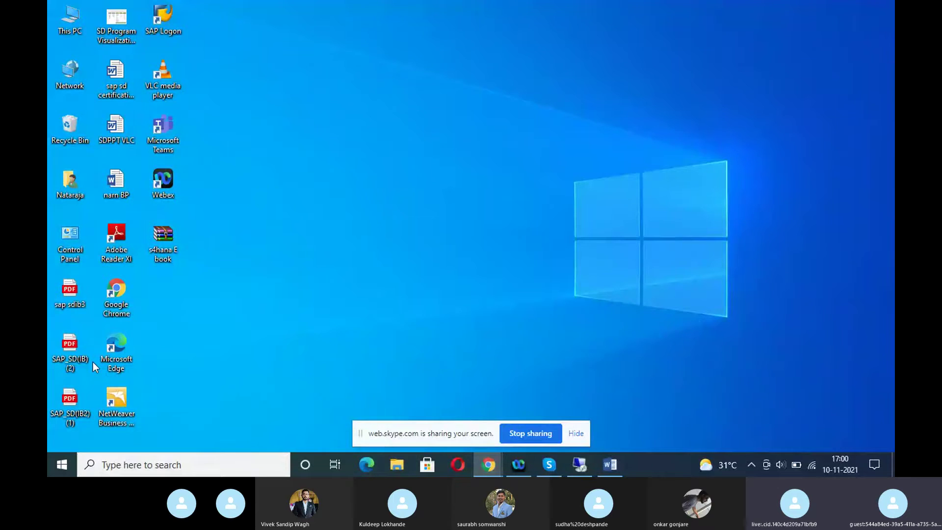
{"action": "double_click", "coordinate": [82, 413]}
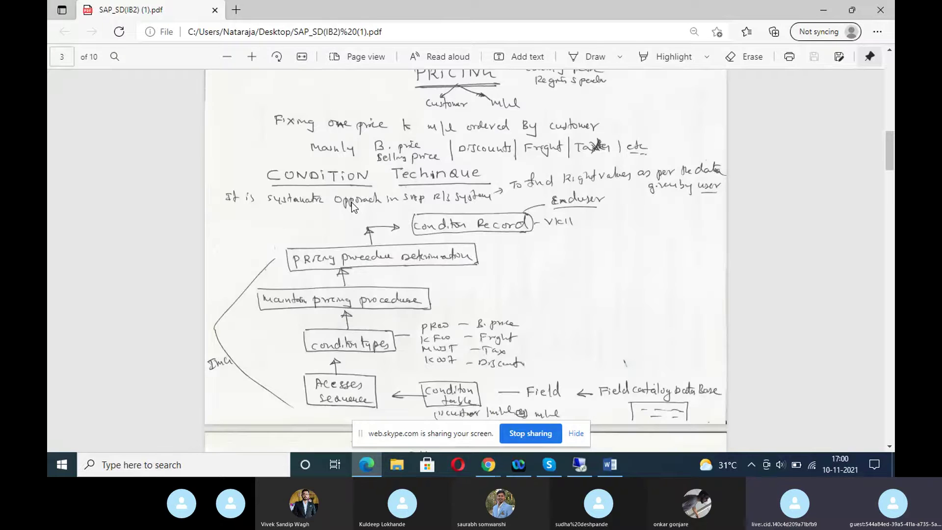
Look through the handwritten notes for the shipment scheduling diagram on page 7 and study forward and backward scheduling
{"action": "scroll", "coordinate": [351, 202], "scroll_direction": "down", "scroll_amount": 20}
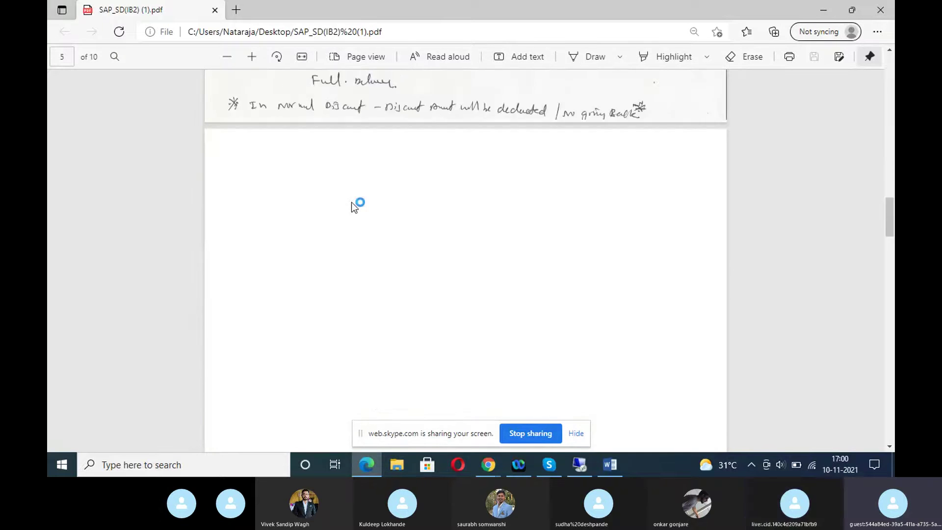
{"action": "scroll", "coordinate": [351, 202], "scroll_direction": "down", "scroll_amount": 10}
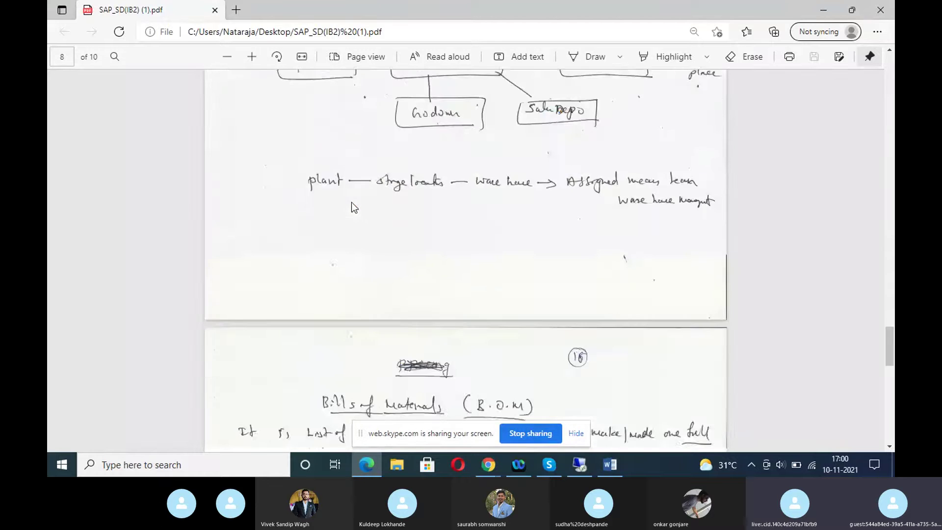
{"action": "scroll", "coordinate": [352, 202], "scroll_direction": "up", "scroll_amount": 20}
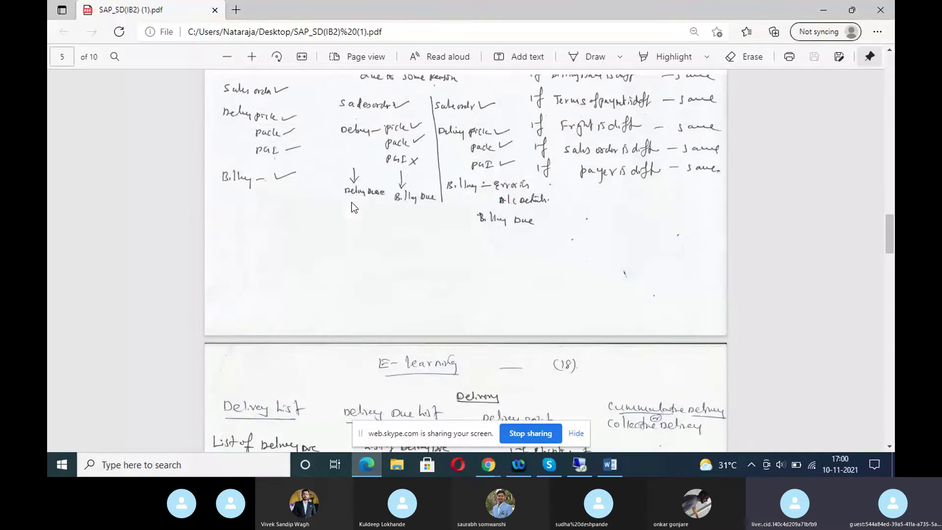
{"action": "scroll", "coordinate": [351, 203], "scroll_direction": "up", "scroll_amount": 15}
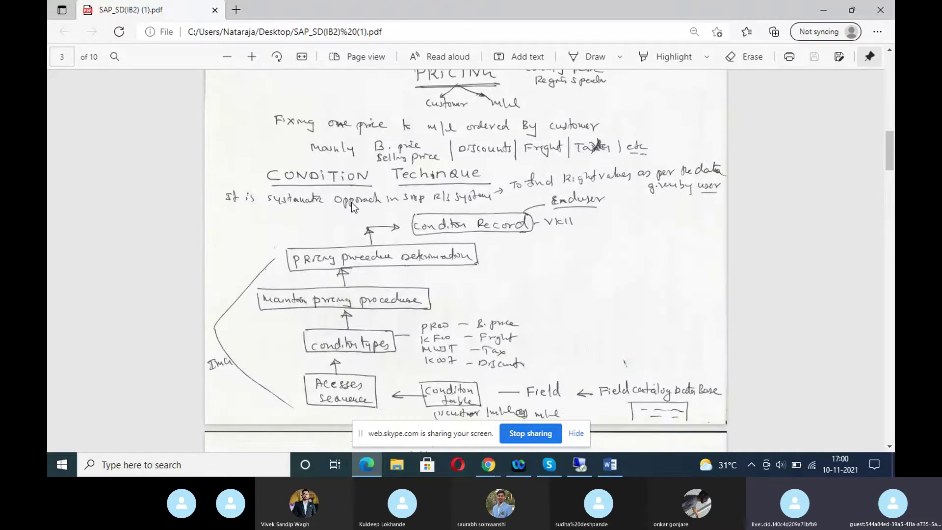
{"action": "scroll", "coordinate": [351, 202], "scroll_direction": "down", "scroll_amount": 15}
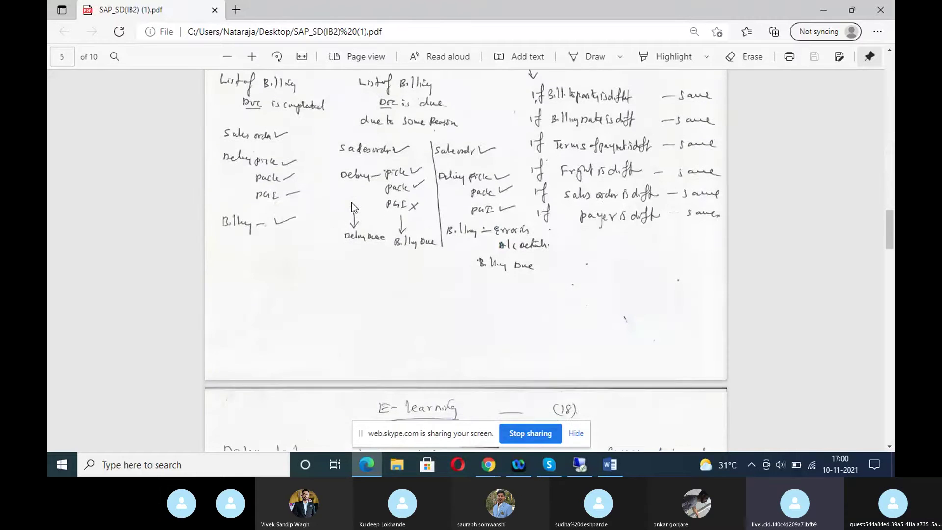
{"action": "scroll", "coordinate": [351, 202], "scroll_direction": "down", "scroll_amount": 15}
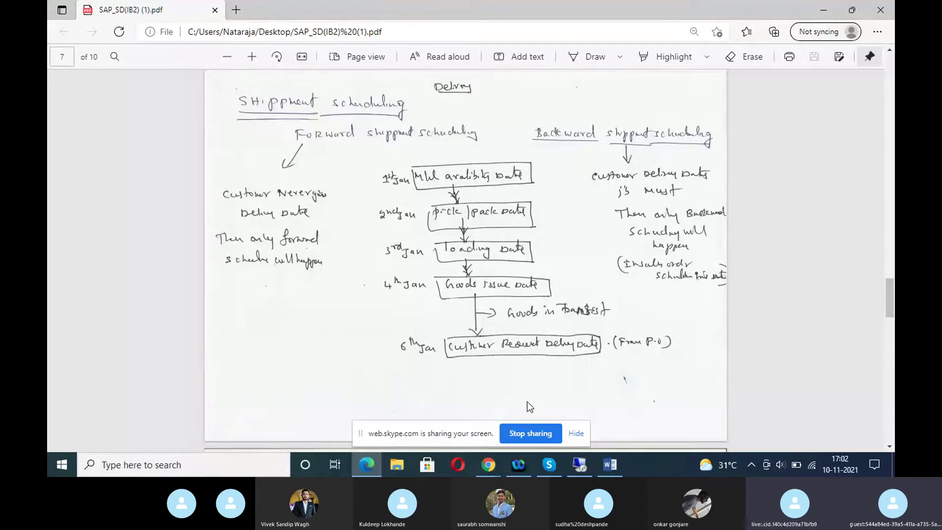
Switch to the remote SAP session and open the stock overview with transaction MMBE
{"action": "left_click", "coordinate": [586, 468]}
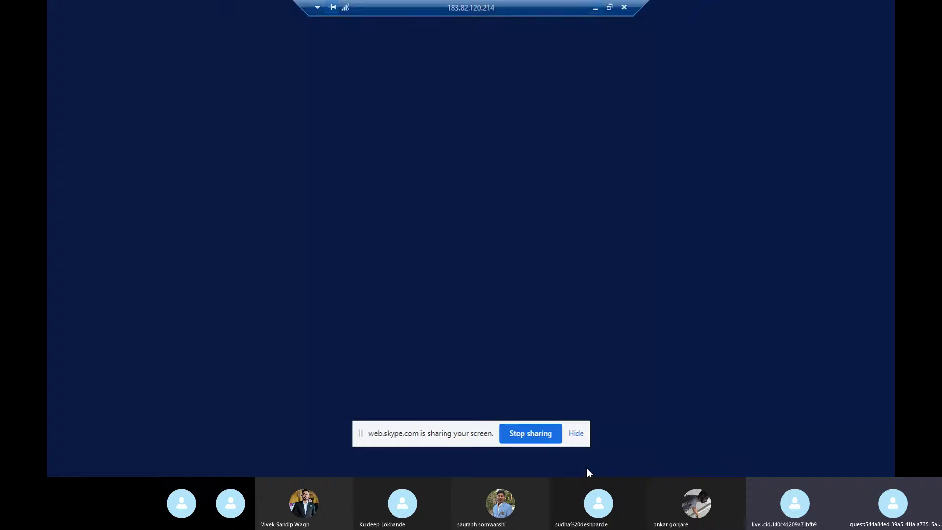
{"action": "type", "text": "/nmmb"}
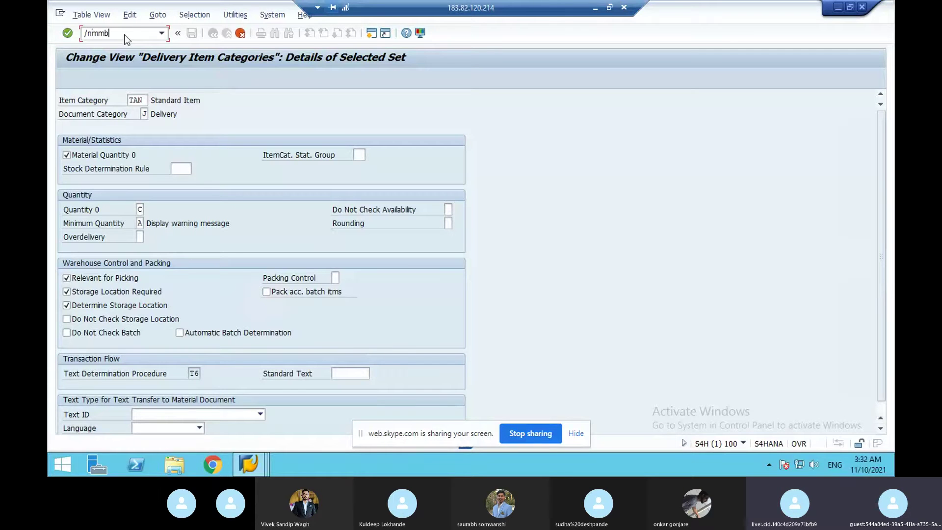
{"action": "type", "text": "e"}
{"action": "key", "text": "Return"}
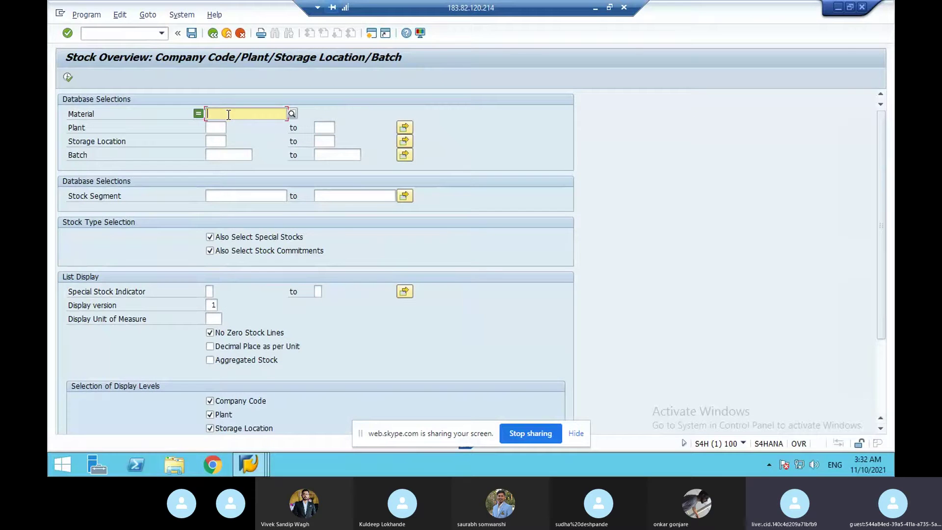
Display the stock overview for material BPL in plant BPL and storage location BPL
{"action": "type", "text": "bp1"}
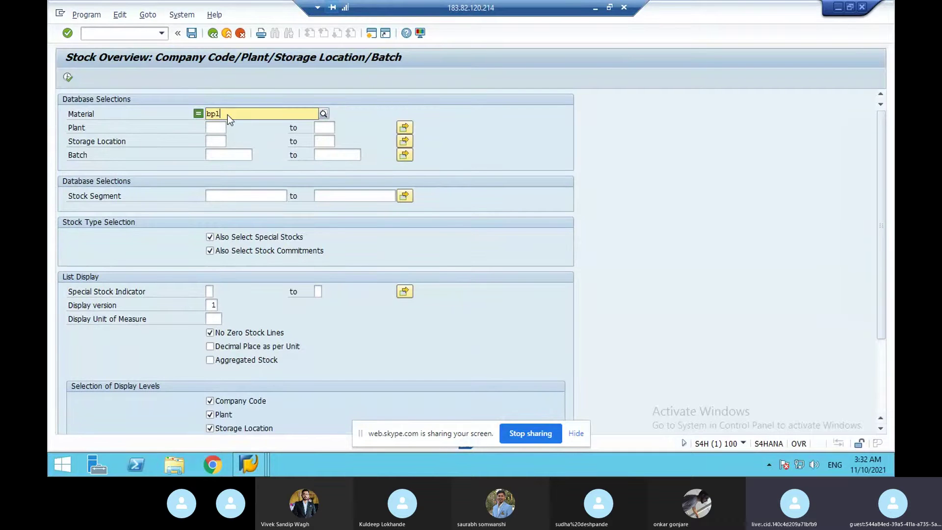
{"action": "left_click", "coordinate": [216, 128]}
{"action": "type", "text": "bpl"}
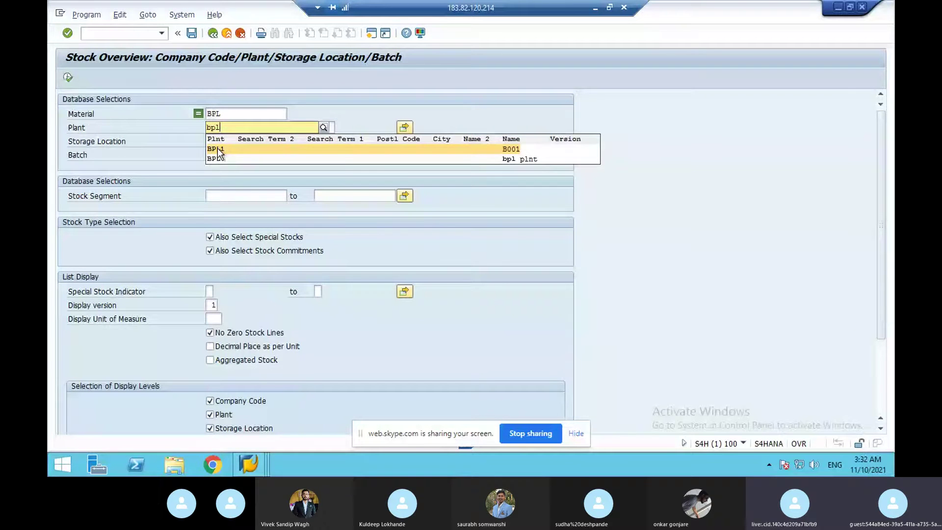
{"action": "left_click", "coordinate": [217, 142]}
{"action": "type", "text": "bpl"}
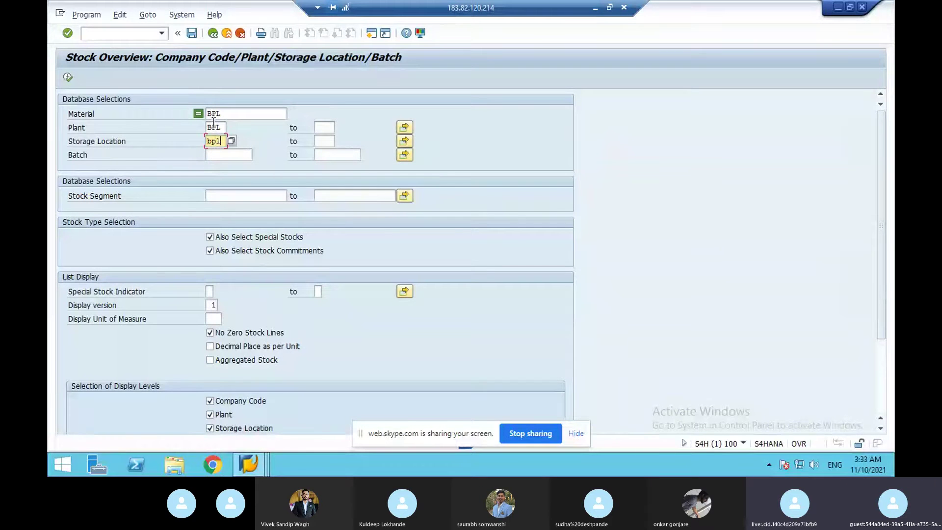
{"action": "left_click", "coordinate": [67, 80]}
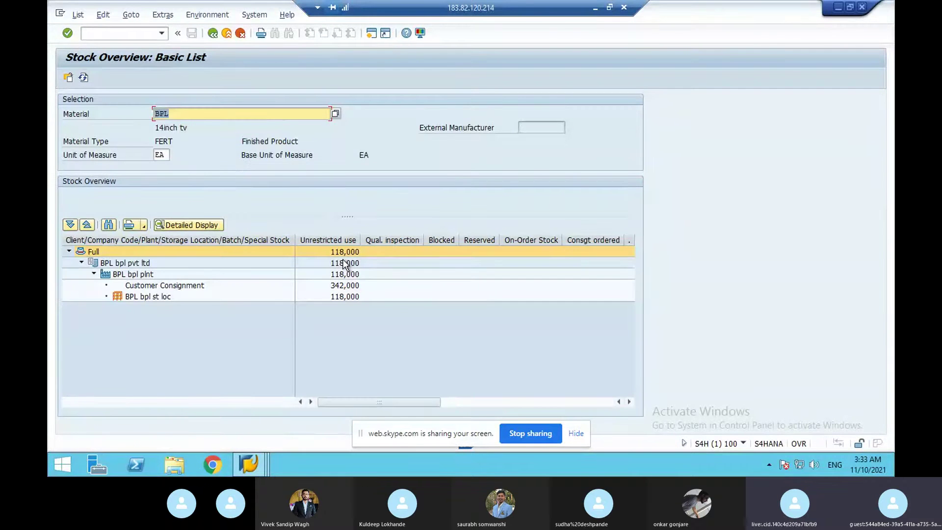
Check the shipment scheduling diagram in the PDF notes again and return to the remote SAP session
{"action": "left_click", "coordinate": [594, 8]}
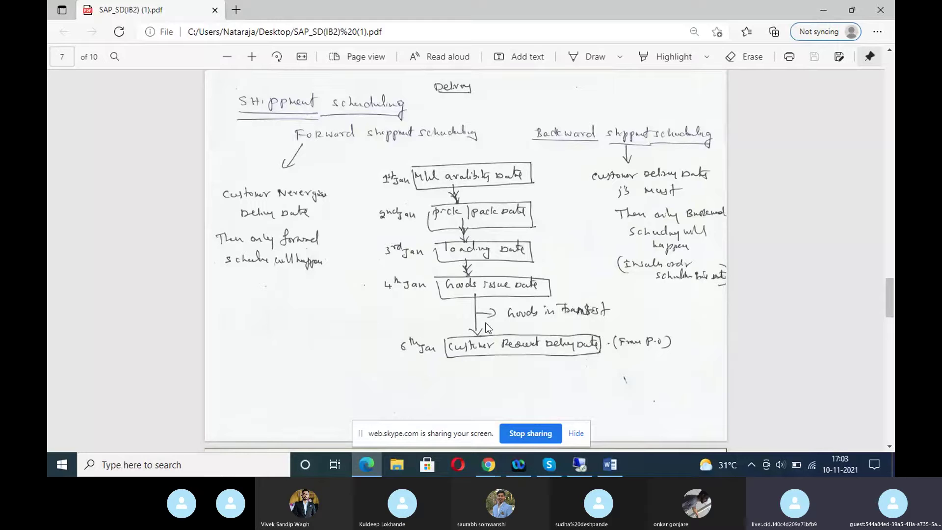
{"action": "mouse_move", "coordinate": [578, 467]}
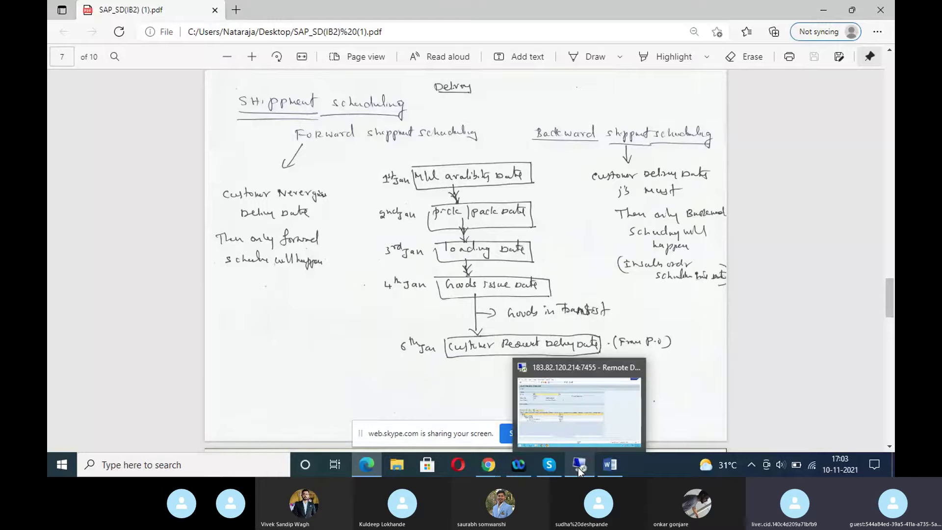
{"action": "left_click", "coordinate": [571, 420]}
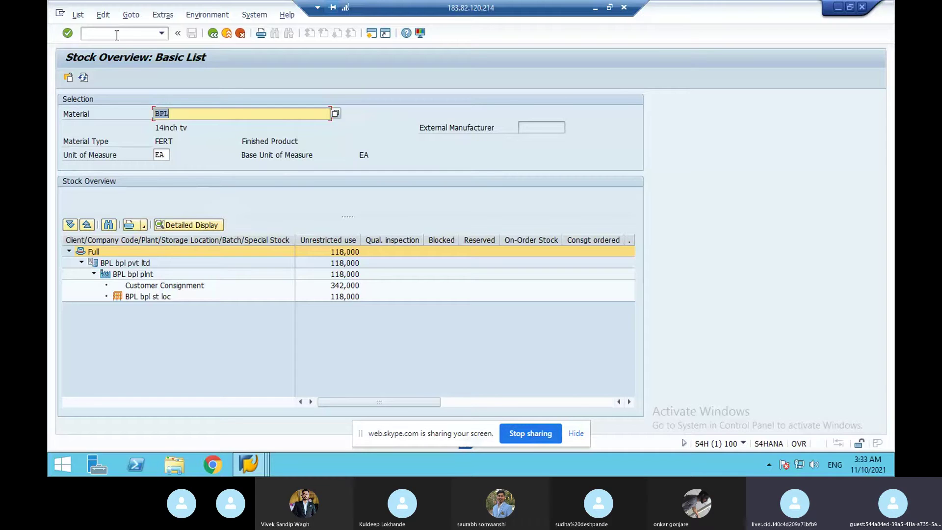
Leave the stock overview and open the customizing project screen with transaction SPRO
{"action": "left_click", "coordinate": [116, 35]}
{"action": "type", "text": "/n"}
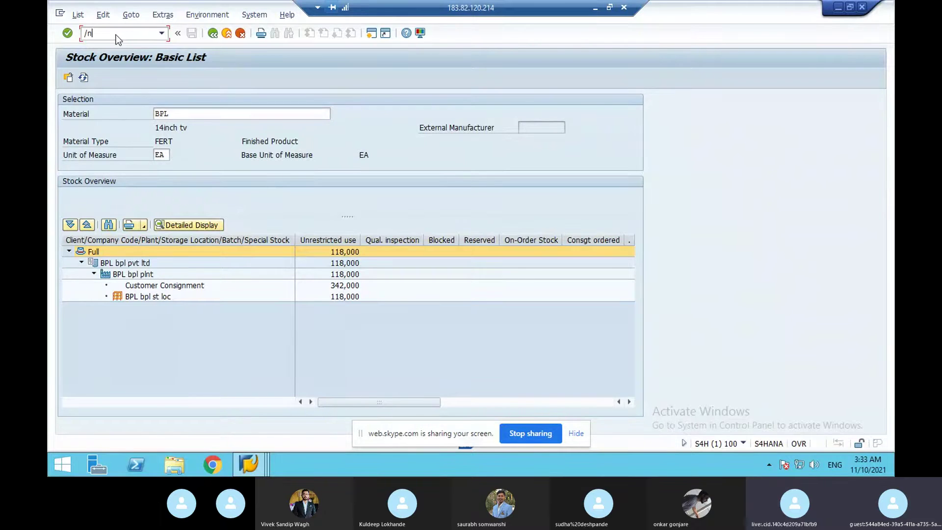
{"action": "type", "text": "spro"}
{"action": "key", "text": "Return"}
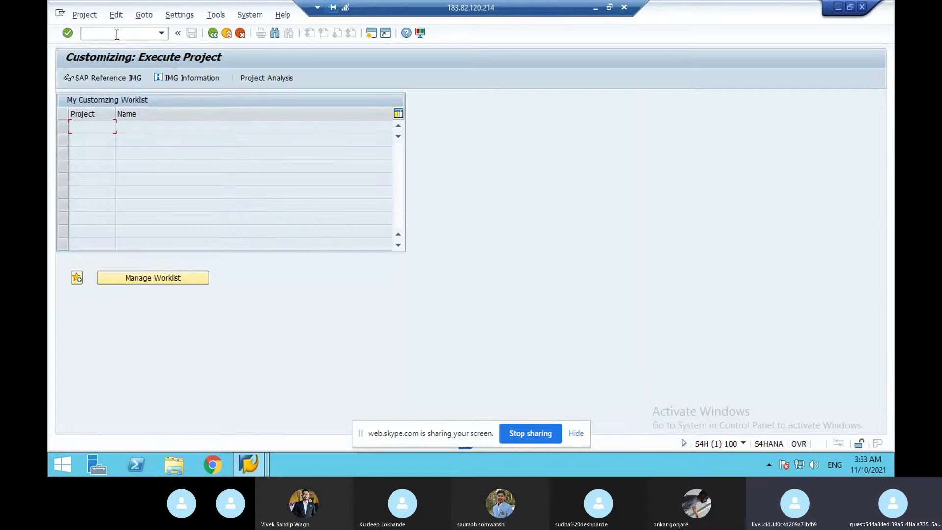
Open the SAP Reference IMG and find the shipping point activity under Enterprise Structure, Definition, Logistics Execution
{"action": "left_click", "coordinate": [106, 77]}
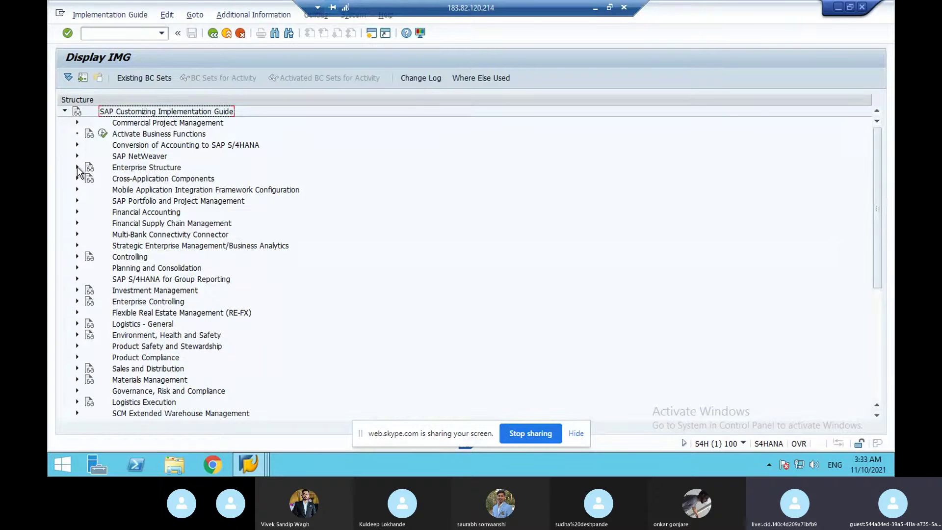
{"action": "left_click", "coordinate": [77, 167]}
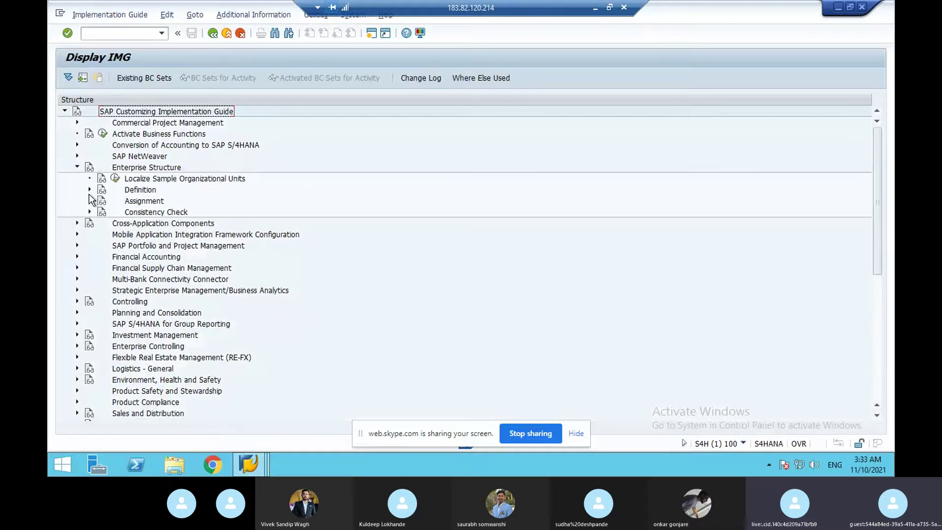
{"action": "left_click", "coordinate": [89, 190]}
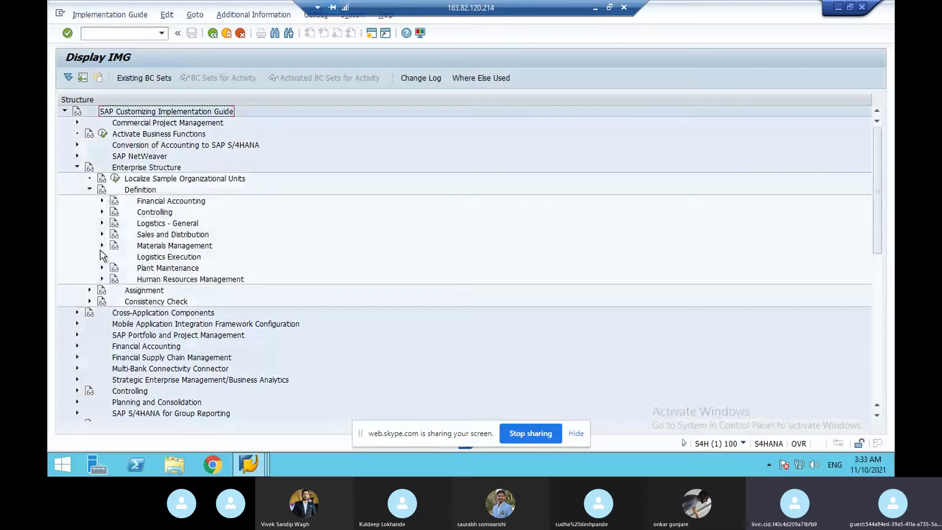
{"action": "left_click", "coordinate": [101, 254]}
{"action": "left_click", "coordinate": [242, 291]}
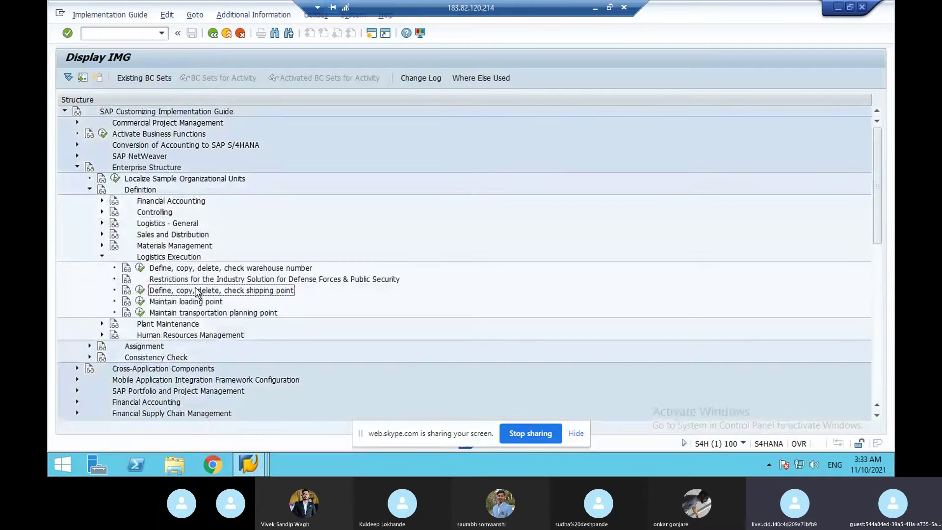
Open shipping point BPL's details through Define Shipping Points, compare them with the shipment scheduling PDF notes, and return to the remote SAP session
{"action": "left_click", "coordinate": [140, 291]}
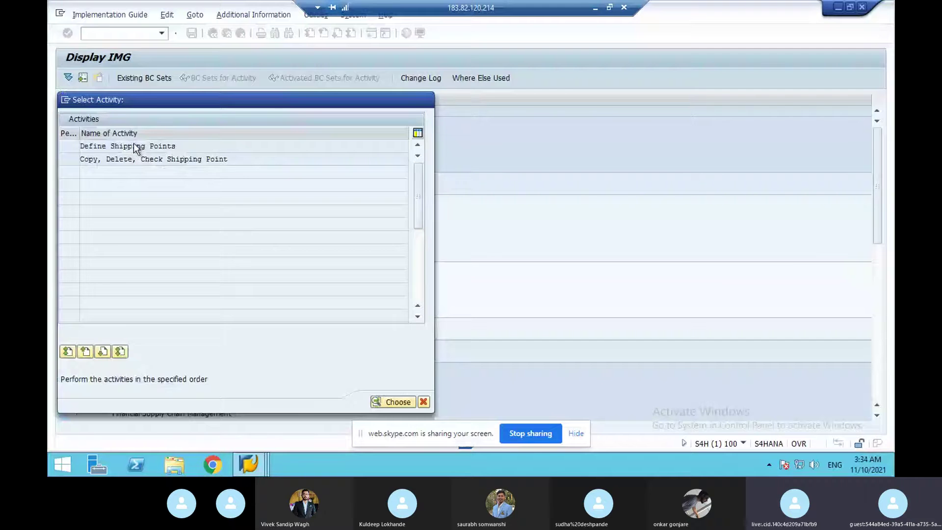
{"action": "double_click", "coordinate": [133, 145]}
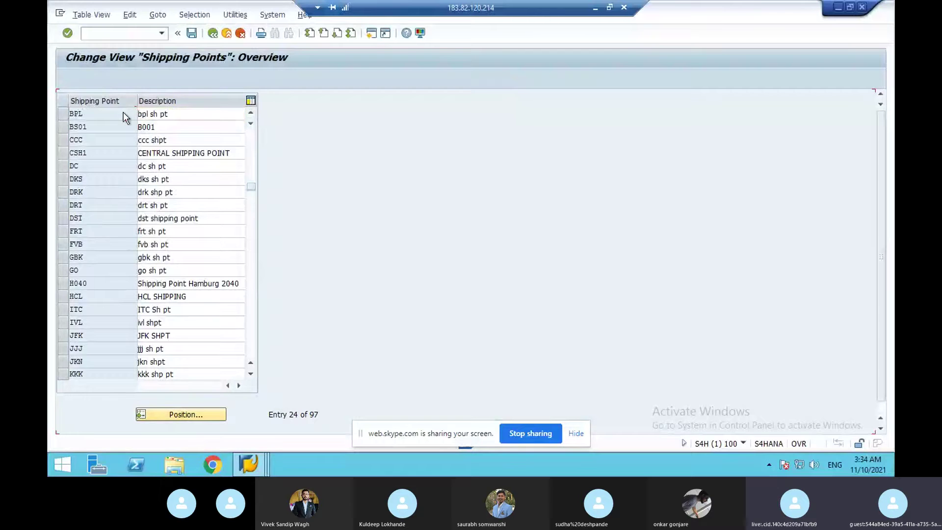
{"action": "double_click", "coordinate": [123, 111]}
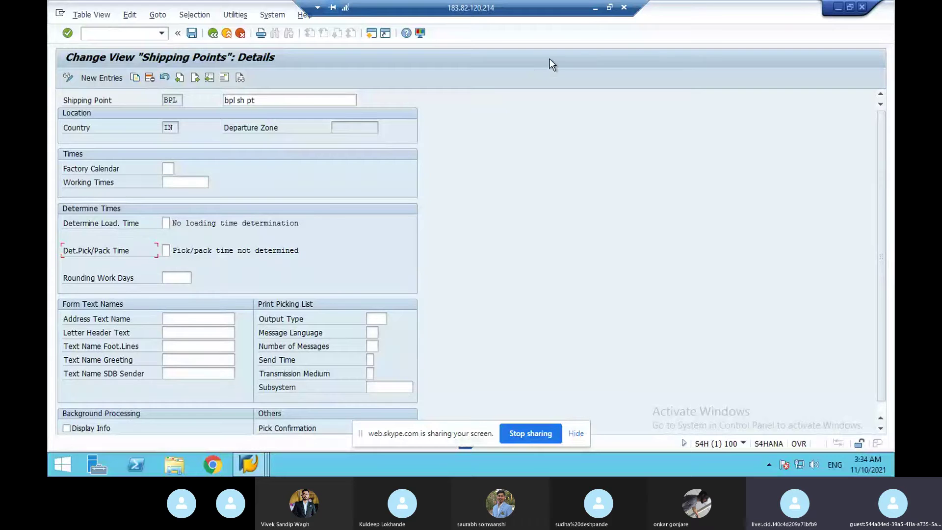
{"action": "left_click", "coordinate": [592, 10]}
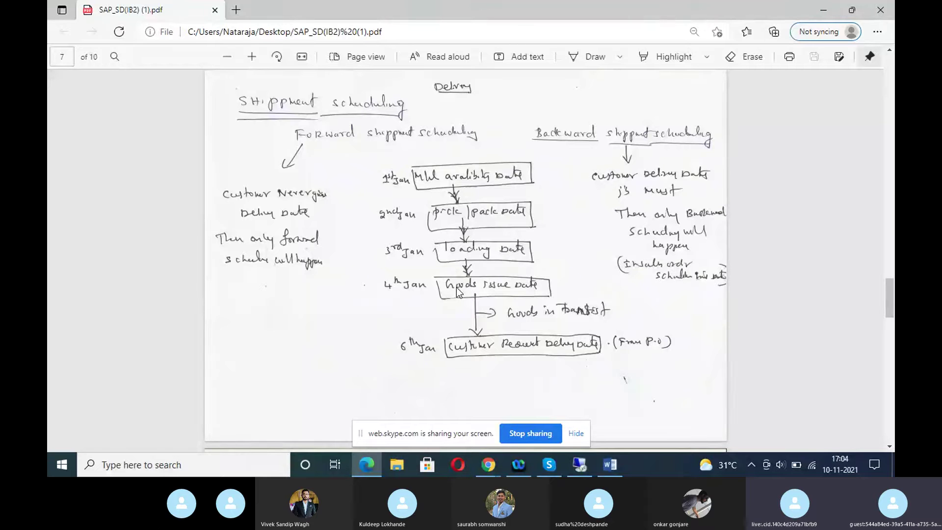
{"action": "left_click", "coordinate": [585, 467]}
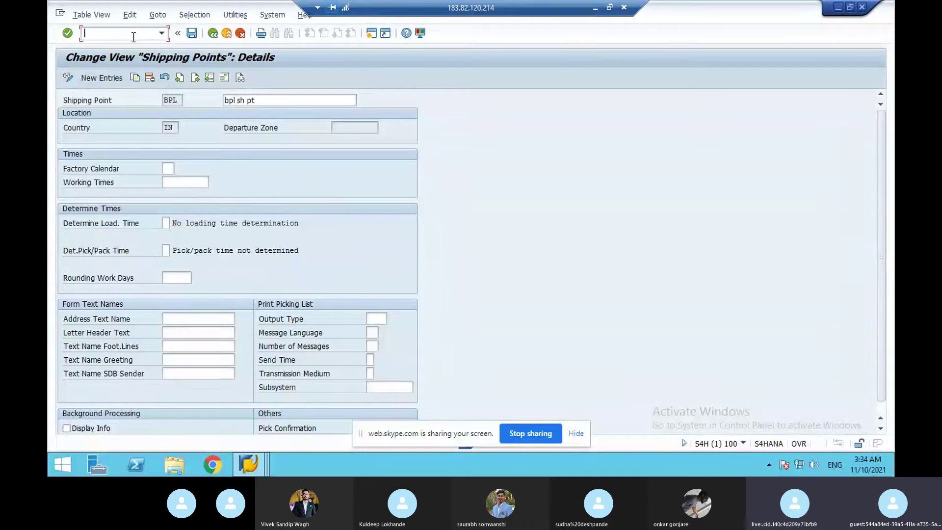
Try to open the proposed sales order for changing with transaction VA02
{"action": "type", "text": "/nva02"}
{"action": "key", "text": "Return"}
{"action": "key", "text": "Return"}
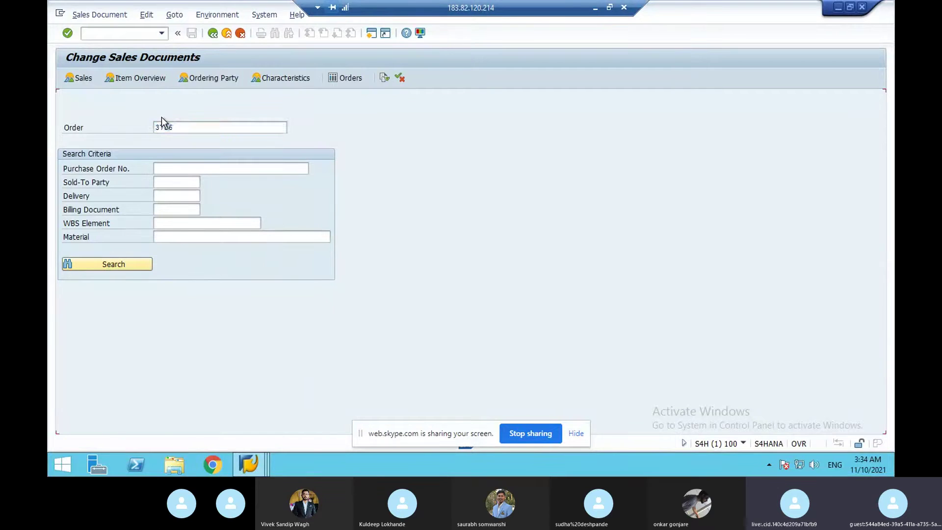
{"action": "left_click", "coordinate": [187, 127]}
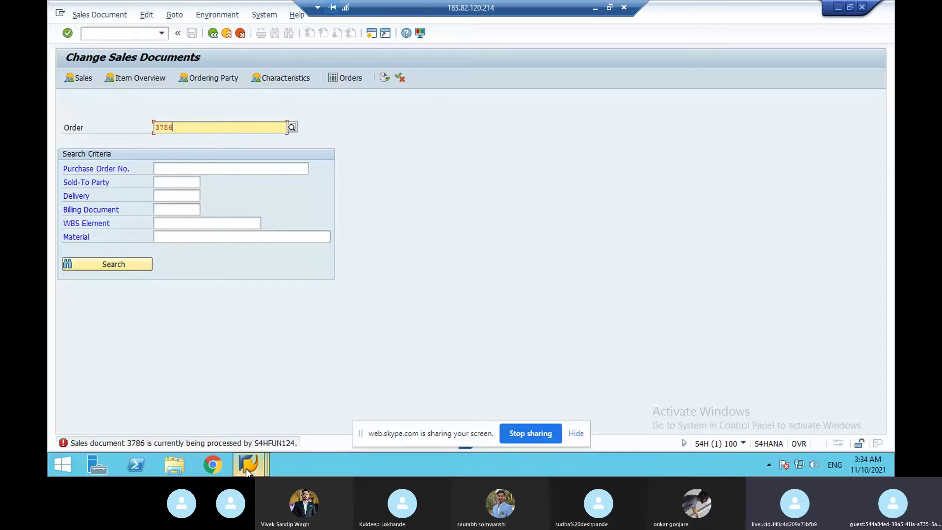
Switch to the outbound delivery session, leave the delivery overview, and display the related standard order from the document flow
{"action": "mouse_move", "coordinate": [246, 468]}
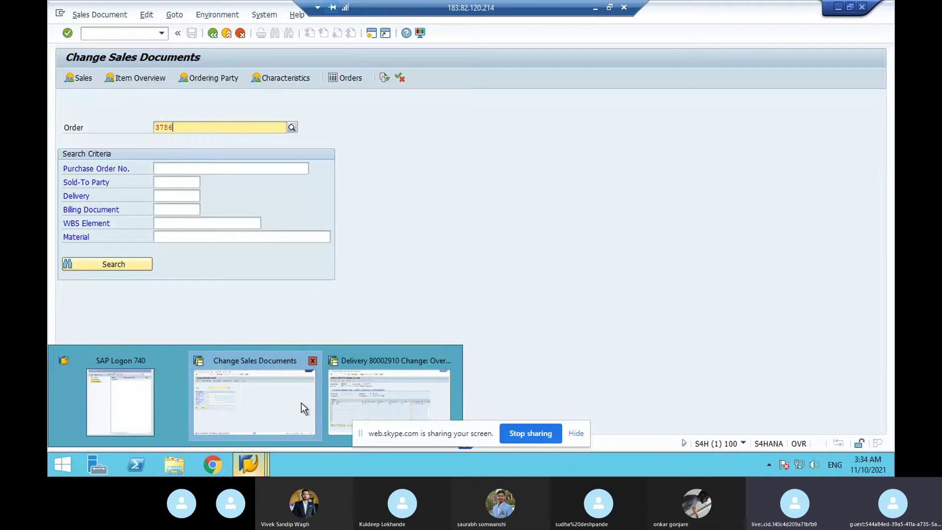
{"action": "left_click", "coordinate": [334, 397]}
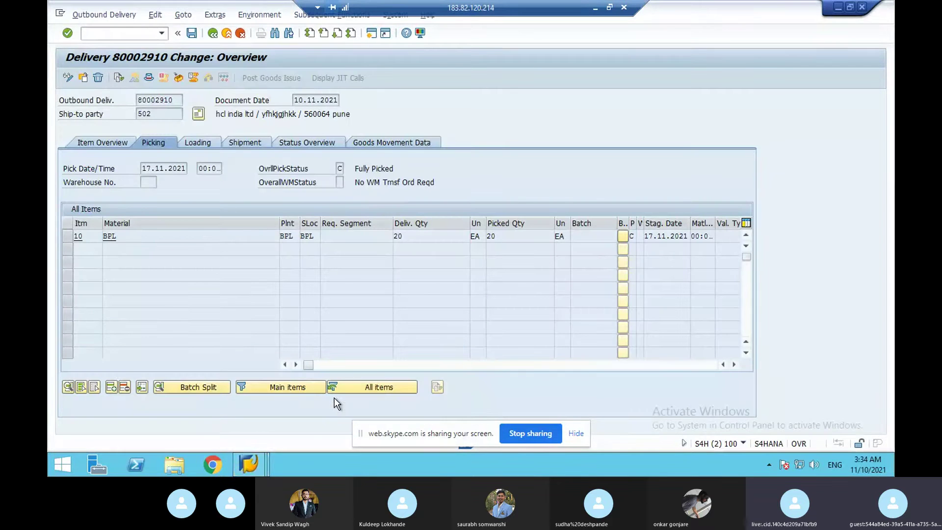
{"action": "left_click", "coordinate": [212, 33]}
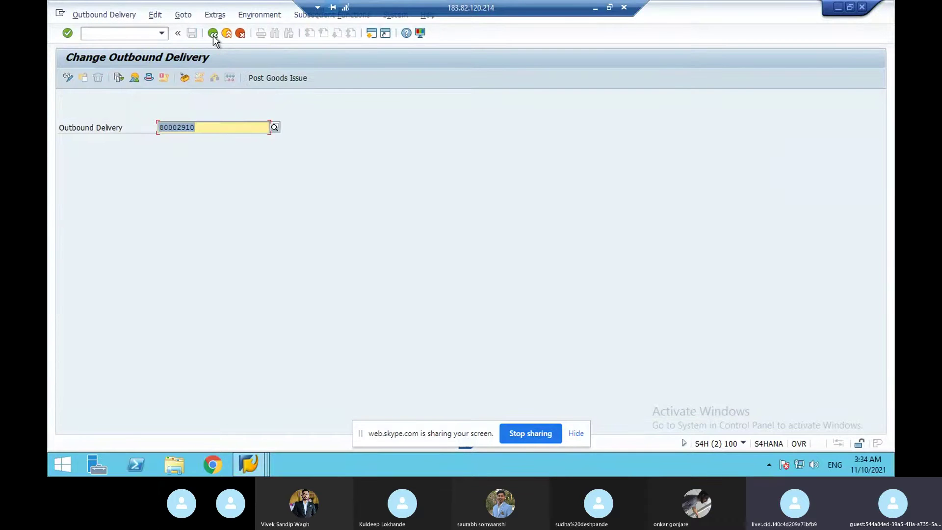
{"action": "left_click", "coordinate": [118, 80]}
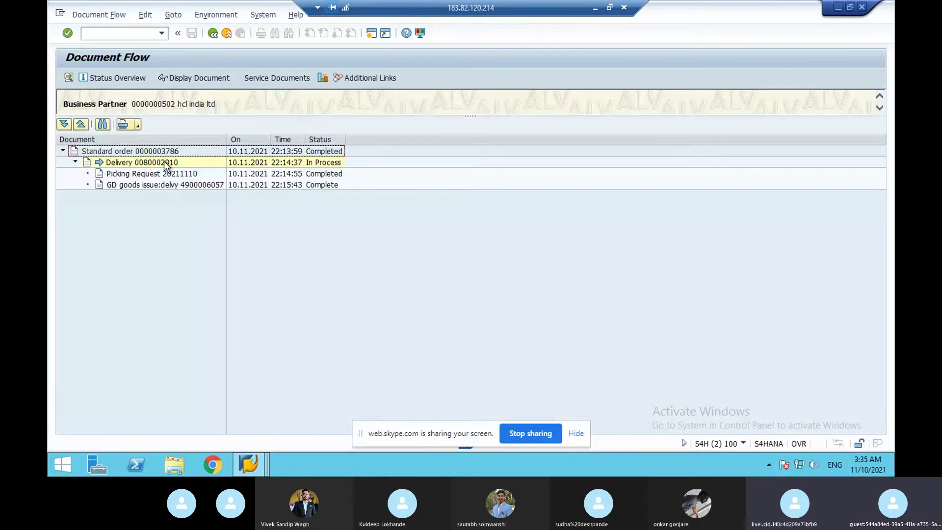
{"action": "left_click", "coordinate": [164, 154]}
{"action": "left_click", "coordinate": [201, 81]}
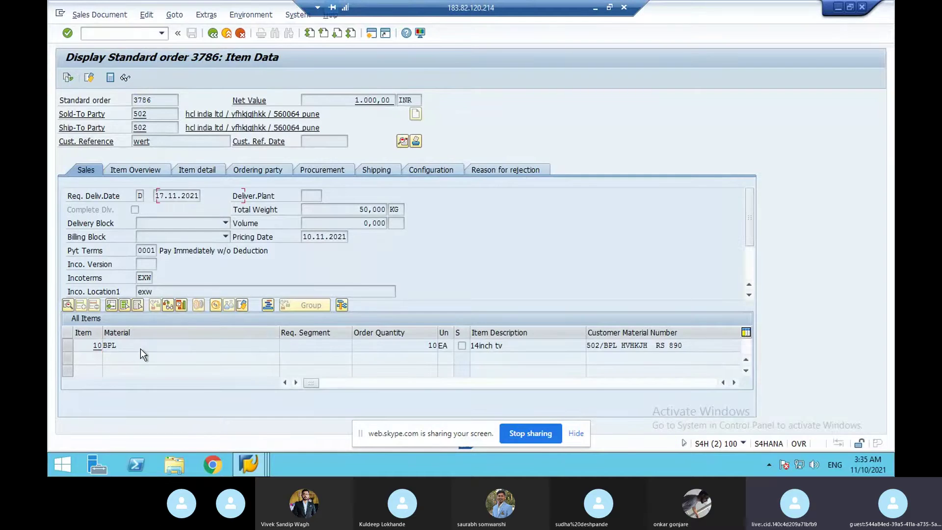
Display the schedule lines of the order's BPL item and compare them with the shipment scheduling diagram in the PDF notes
{"action": "double_click", "coordinate": [141, 349]}
{"action": "left_click", "coordinate": [434, 156]}
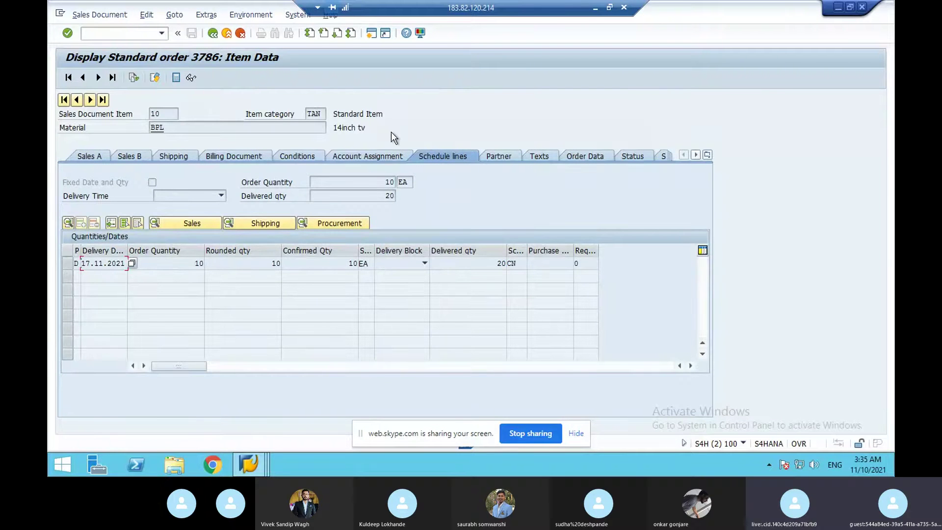
{"action": "left_click", "coordinate": [595, 10]}
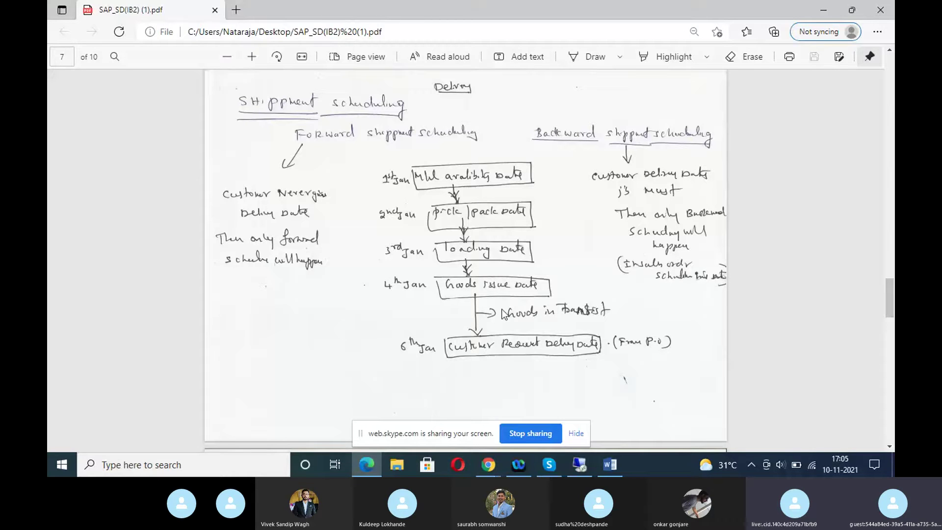
{"action": "left_click", "coordinate": [604, 466]}
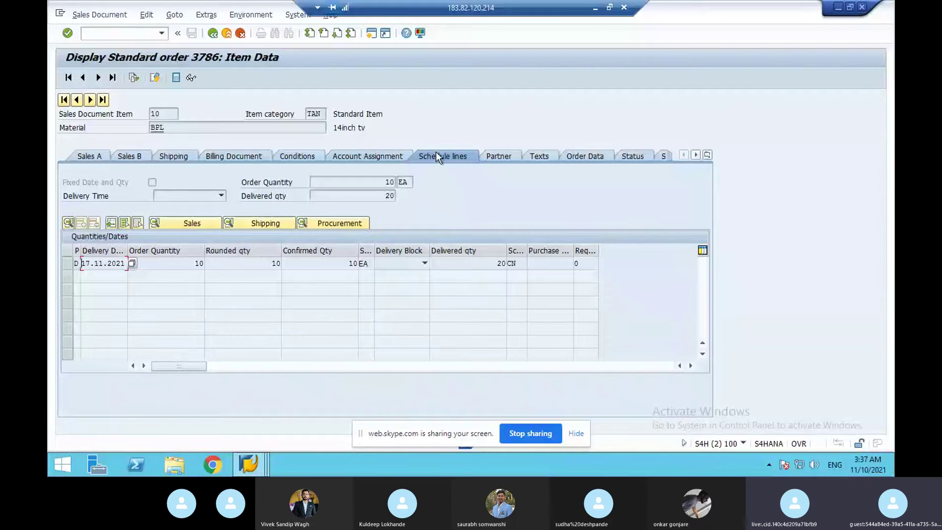
Display the schedule line's shipping dates, check them against the PDF scheduling diagram, and return to the remote SAP session
{"action": "left_click", "coordinate": [281, 223]}
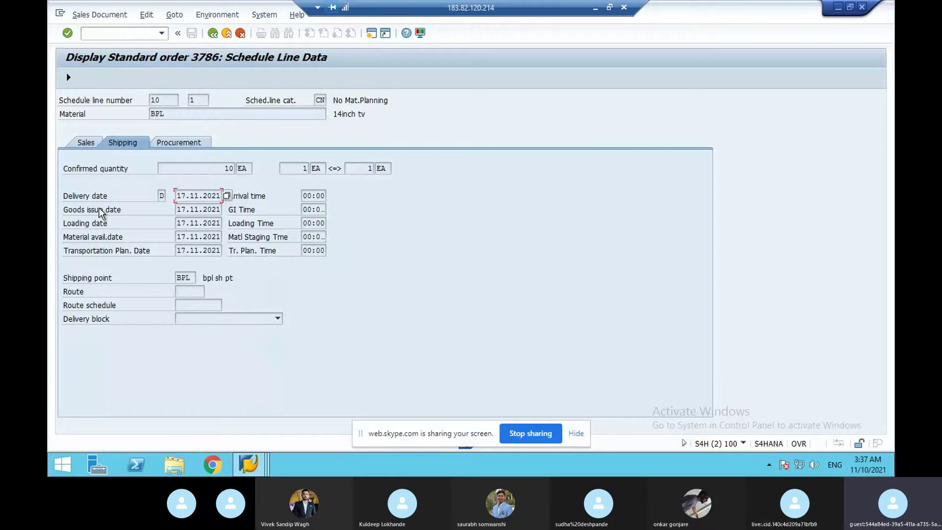
{"action": "left_click", "coordinate": [593, 9]}
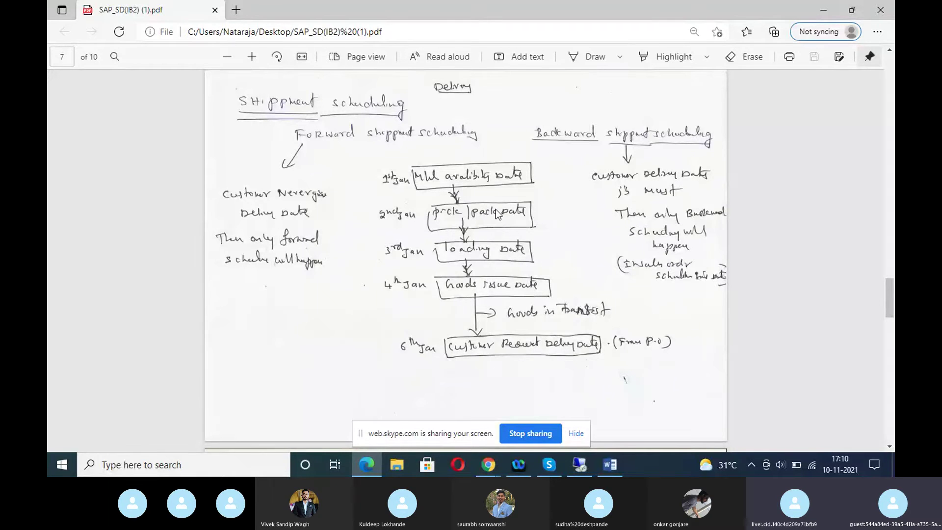
{"action": "left_click", "coordinate": [582, 472]}
Start a new standard order of type OR with transaction VA01
{"action": "left_click", "coordinate": [121, 36]}
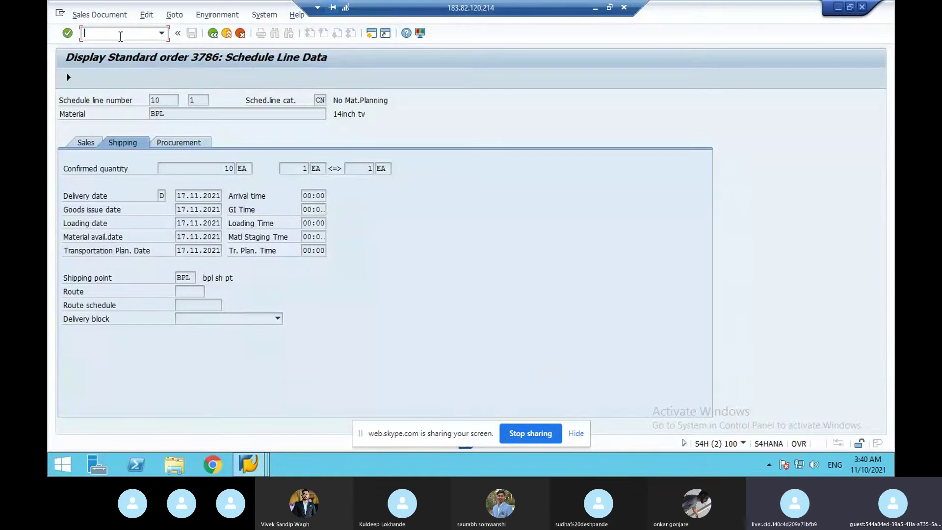
{"action": "type", "text": "/nva01"}
{"action": "key", "text": "Return"}
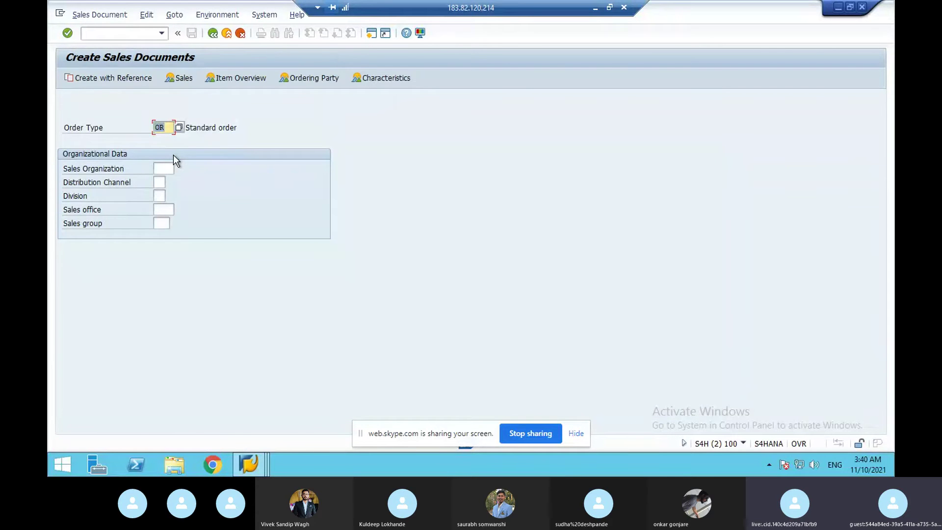
{"action": "key", "text": "Return"}
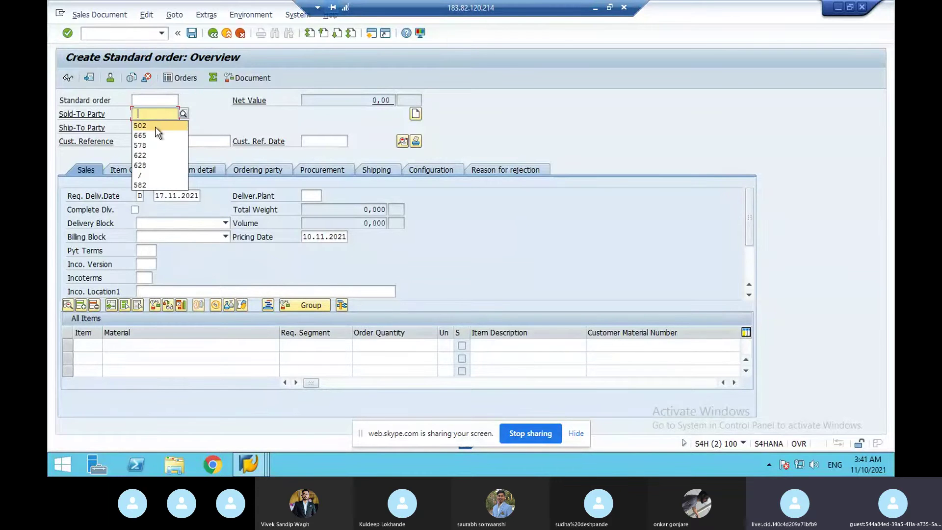
Enter the first suggested customer number as sold-to party and jkkjh as the customer reference
{"action": "left_click", "coordinate": [154, 126]}
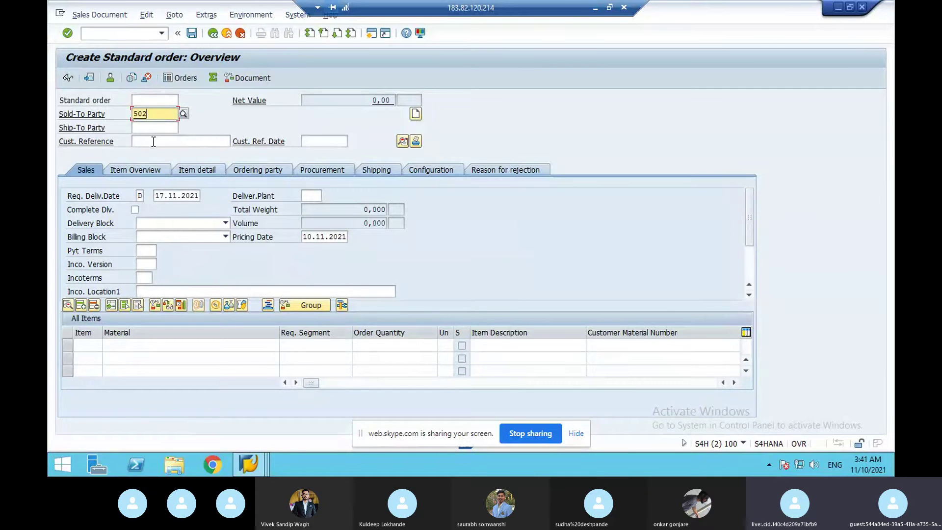
{"action": "left_click", "coordinate": [153, 141]}
{"action": "type", "text": "jkkjh"}
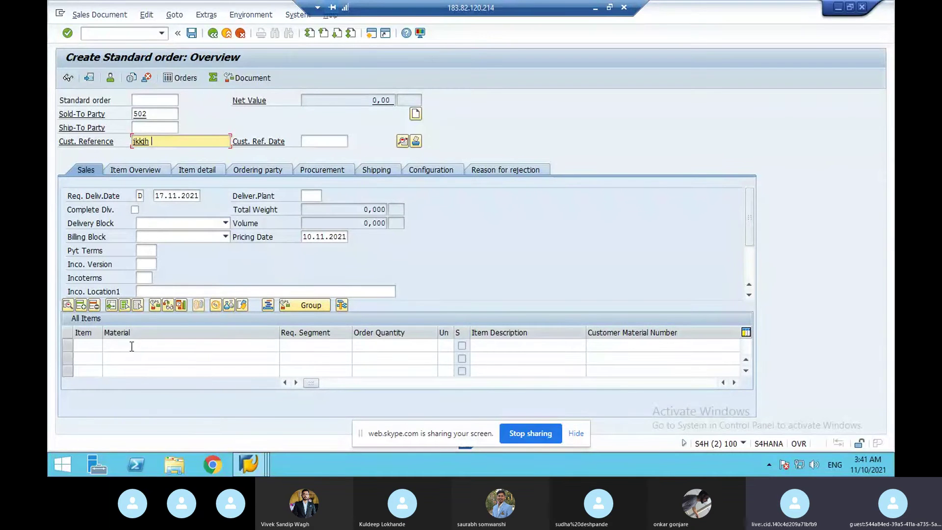
Add material BPL with an order quantity of 2 and continue past the open contracts and quotations notice
{"action": "left_click", "coordinate": [132, 347]}
{"action": "left_click", "coordinate": [131, 347]}
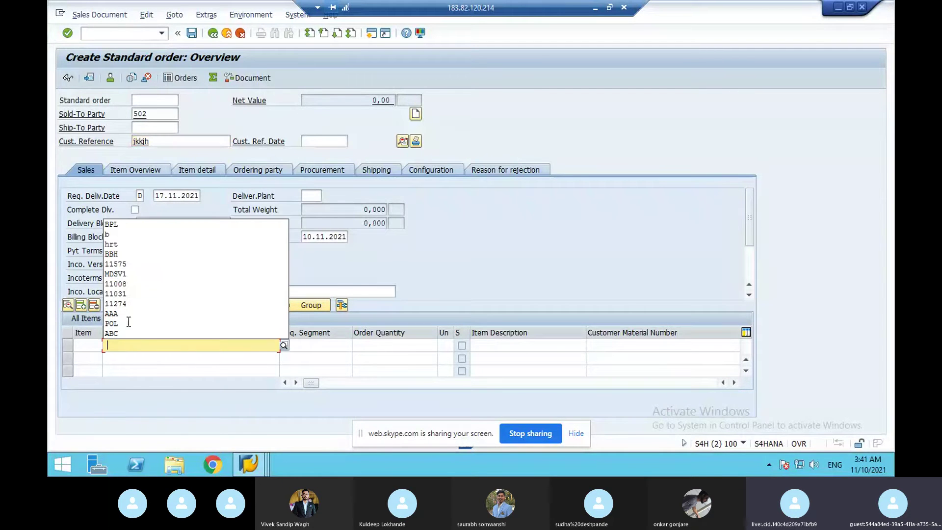
{"action": "left_click", "coordinate": [118, 224]}
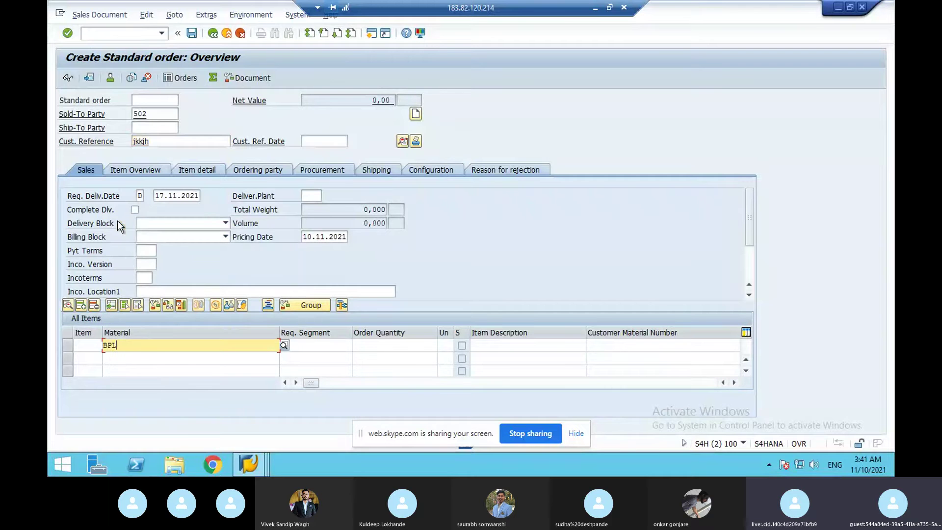
{"action": "left_click", "coordinate": [376, 347]}
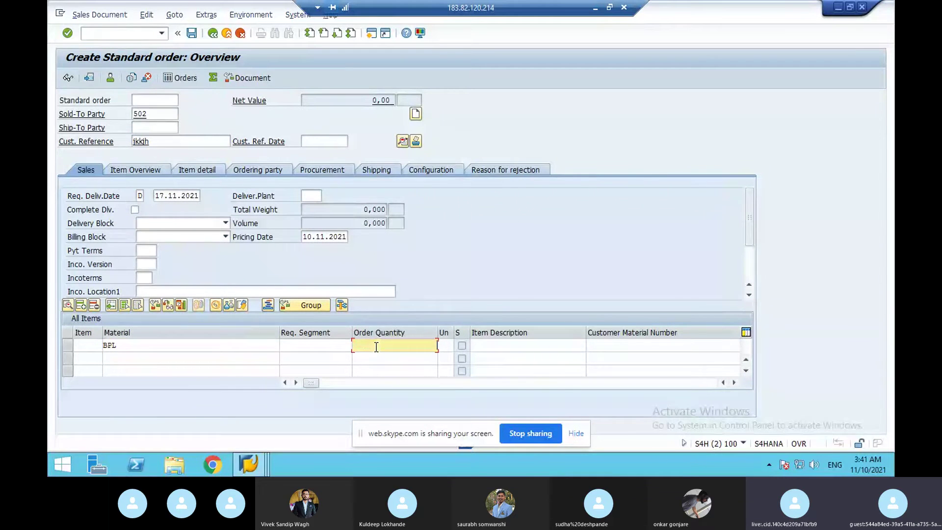
{"action": "key", "text": "Return"}
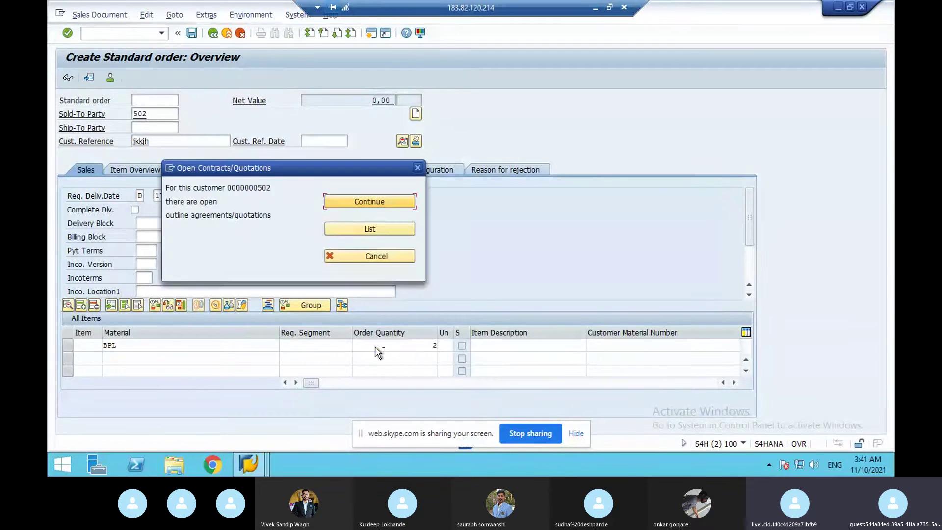
{"action": "left_click", "coordinate": [350, 205]}
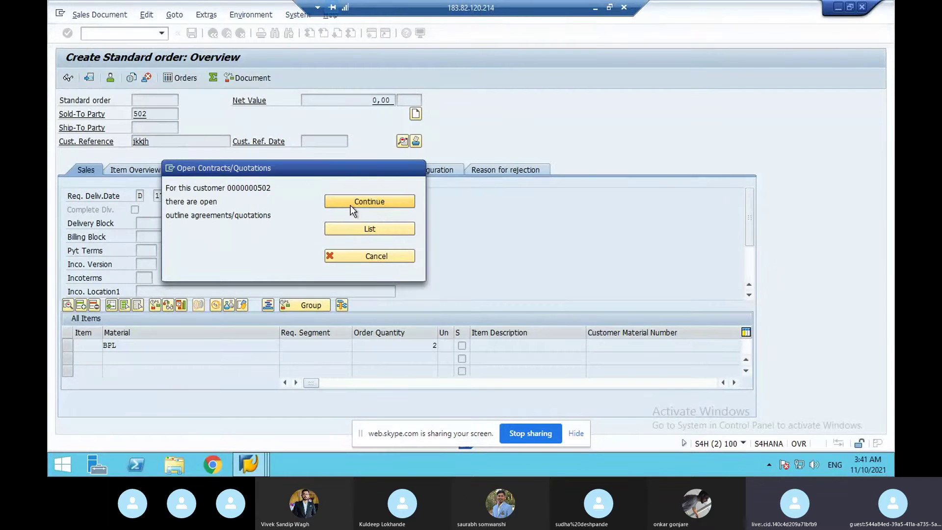
Display the schedule lines of the BPL item and select the first line to examine its delivery date
{"action": "double_click", "coordinate": [175, 345]}
{"action": "left_click", "coordinate": [434, 157]}
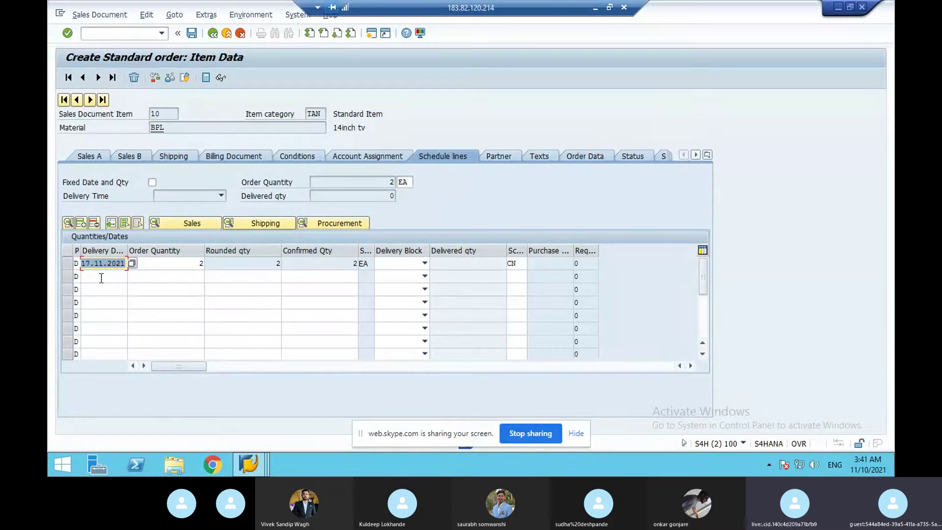
{"action": "left_click", "coordinate": [70, 268]}
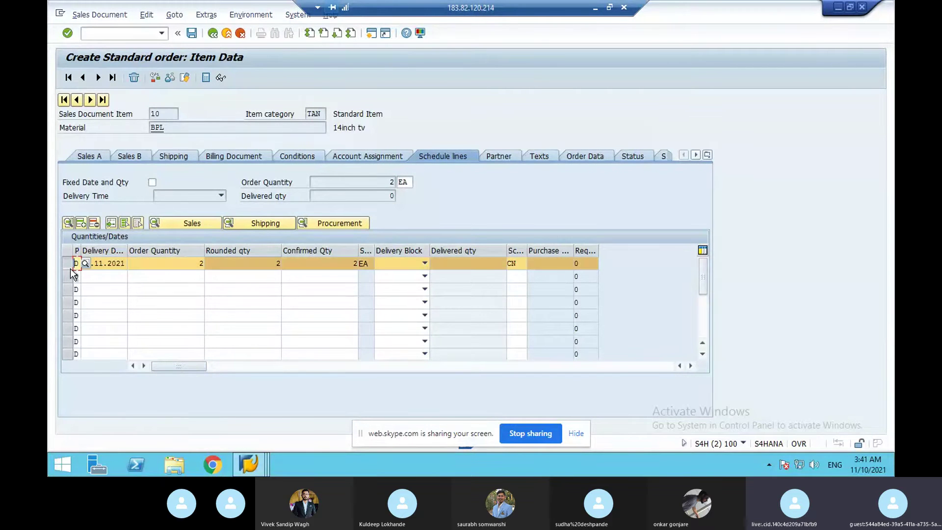
{"action": "left_click", "coordinate": [158, 302]}
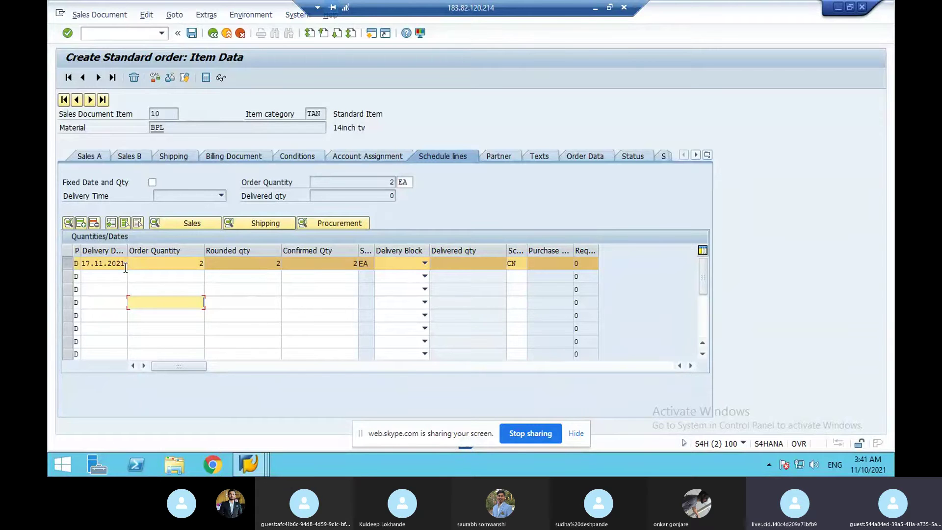
Open a second session and start sales order type maintenance with transaction VOV8
{"action": "left_click", "coordinate": [374, 36]}
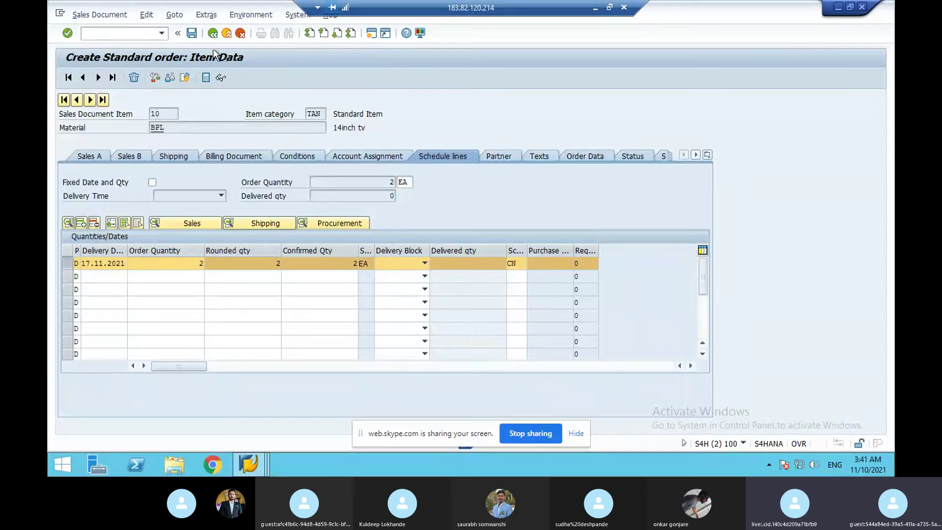
{"action": "type", "text": "/nv"}
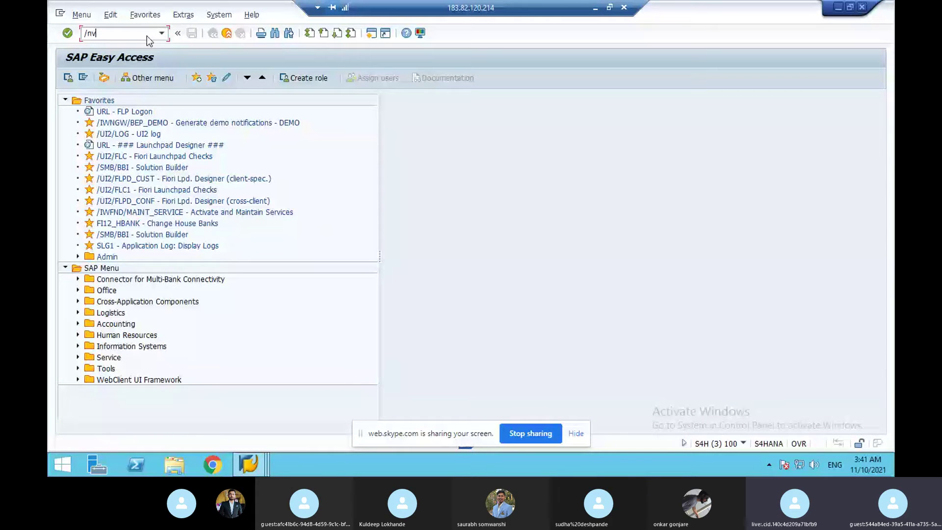
{"action": "type", "text": "0v8"}
{"action": "key", "text": "Return"}
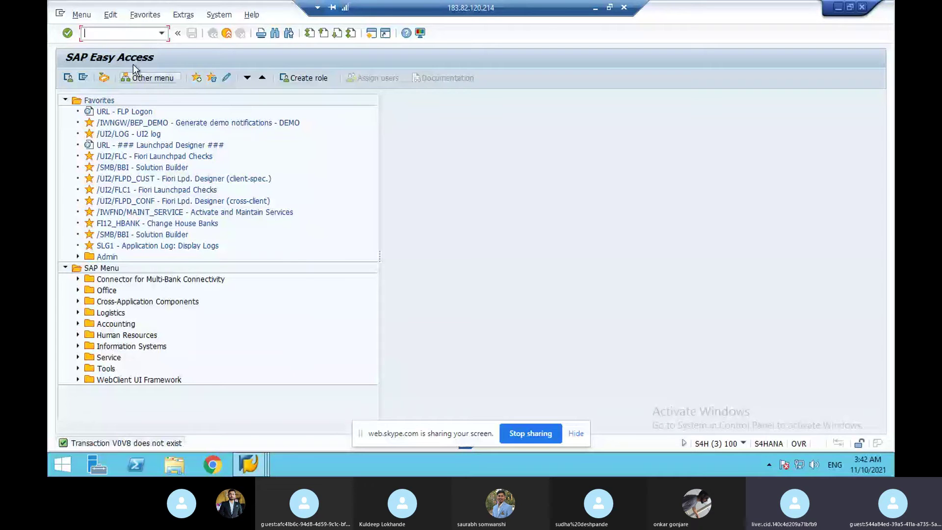
{"action": "type", "text": "vov8"}
{"action": "key", "text": "Return"}
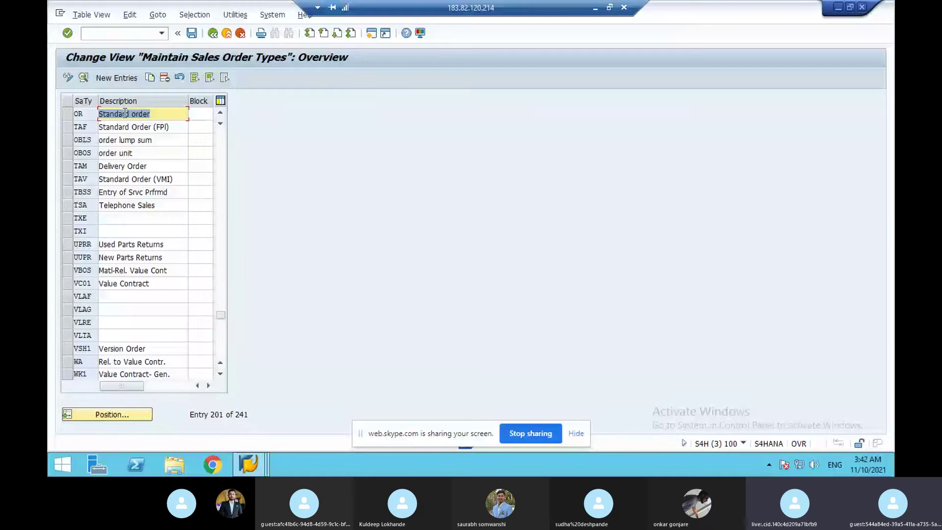
Open the details of sales document type OR and examine the lead time and proposed delivery date settings
{"action": "double_click", "coordinate": [125, 113]}
{"action": "left_click", "coordinate": [197, 430]}
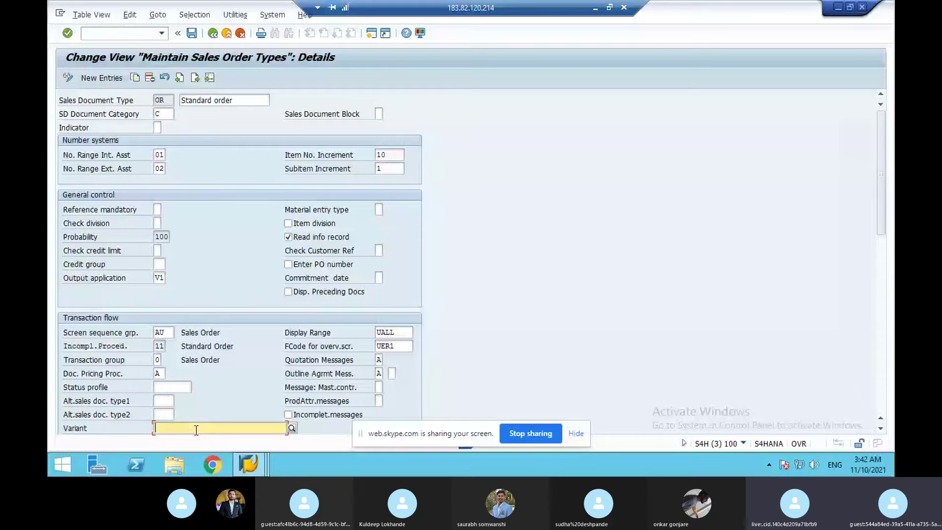
{"action": "scroll", "coordinate": [179, 419], "scroll_direction": "down", "scroll_amount": 7}
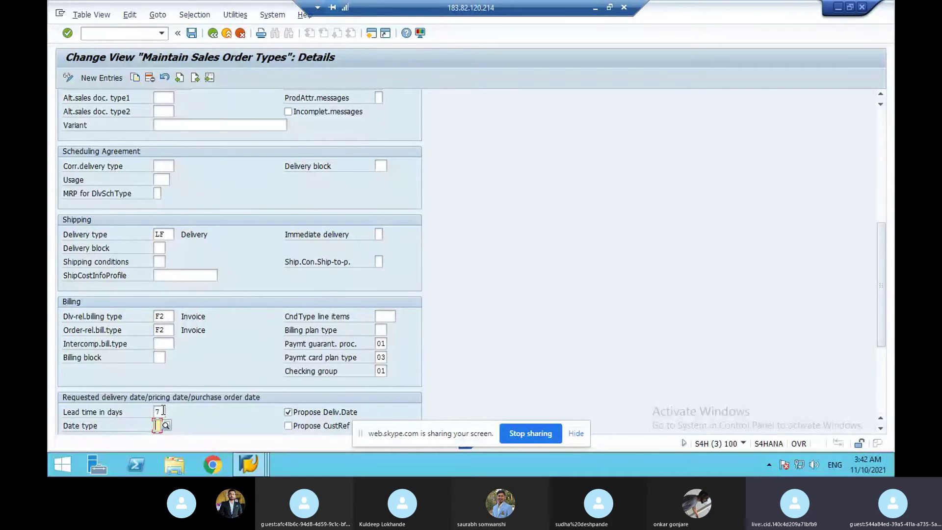
Switch back to the standard order session and compare the schedule line's delivery date with the lead time setting
{"action": "left_click", "coordinate": [248, 459]}
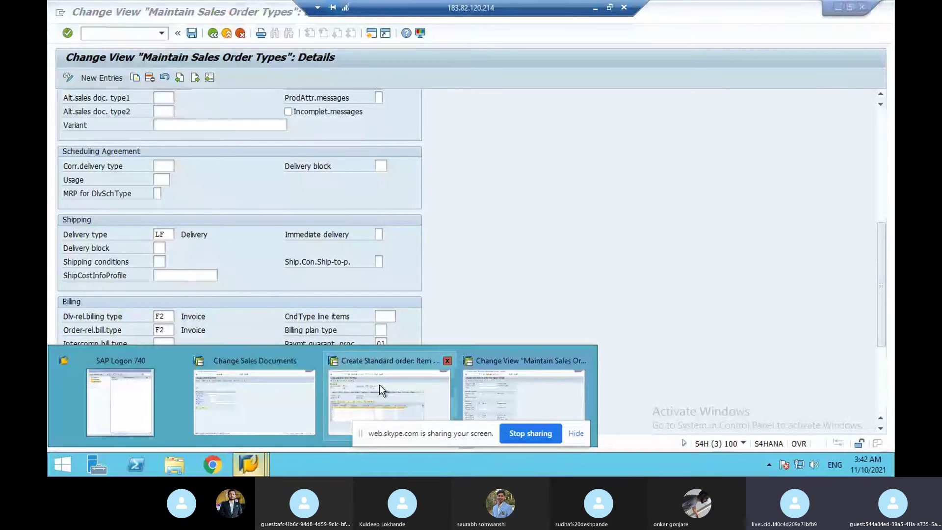
{"action": "left_click", "coordinate": [379, 384]}
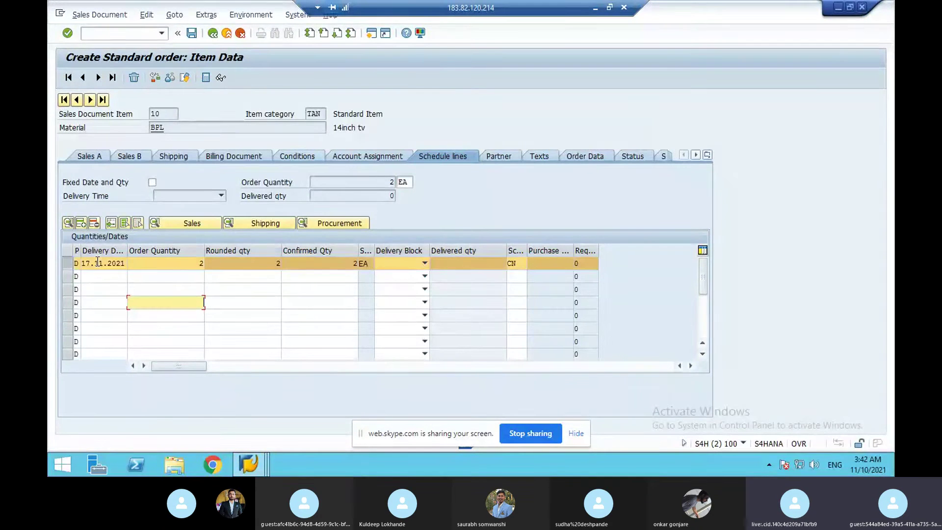
{"action": "left_click", "coordinate": [236, 289]}
{"action": "left_click", "coordinate": [236, 277]}
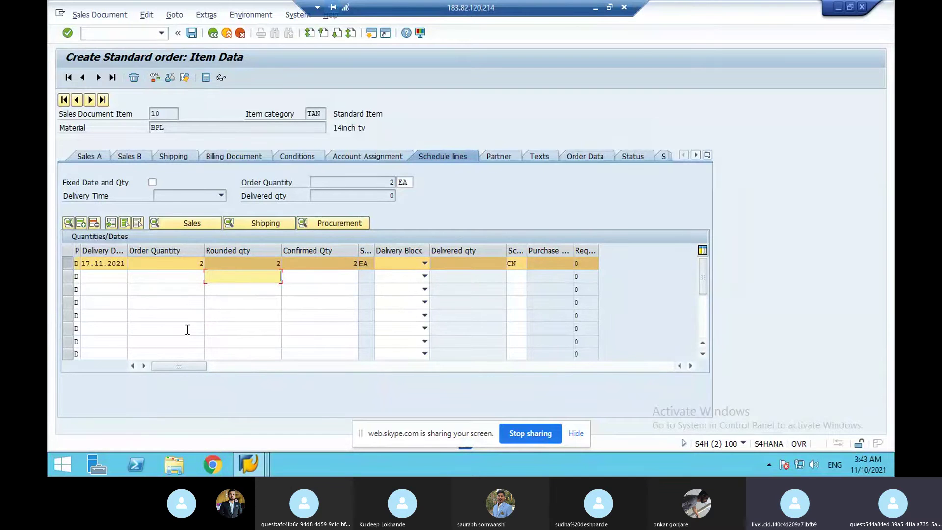
{"action": "left_click", "coordinate": [94, 276]}
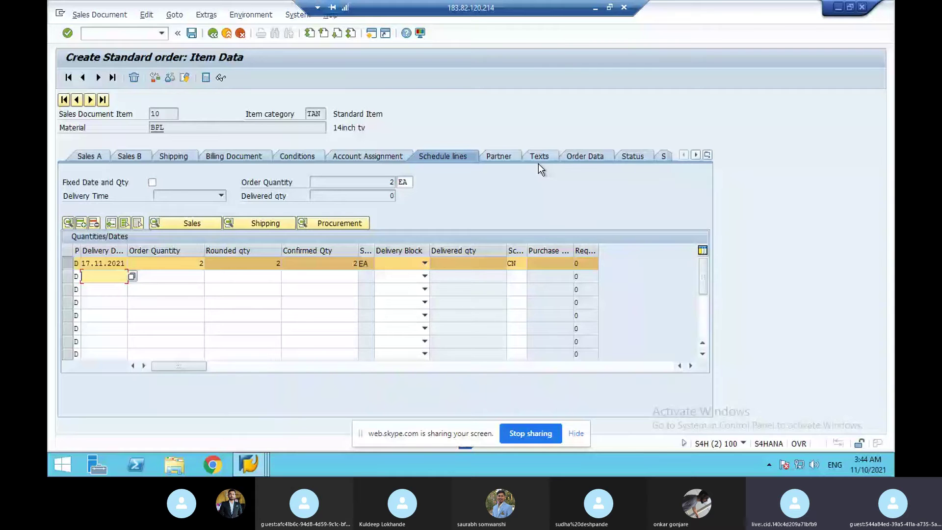
Switch to the certification questions document in Word and read question 78 on delivery and transportation scheduling
{"action": "left_click", "coordinate": [596, 8]}
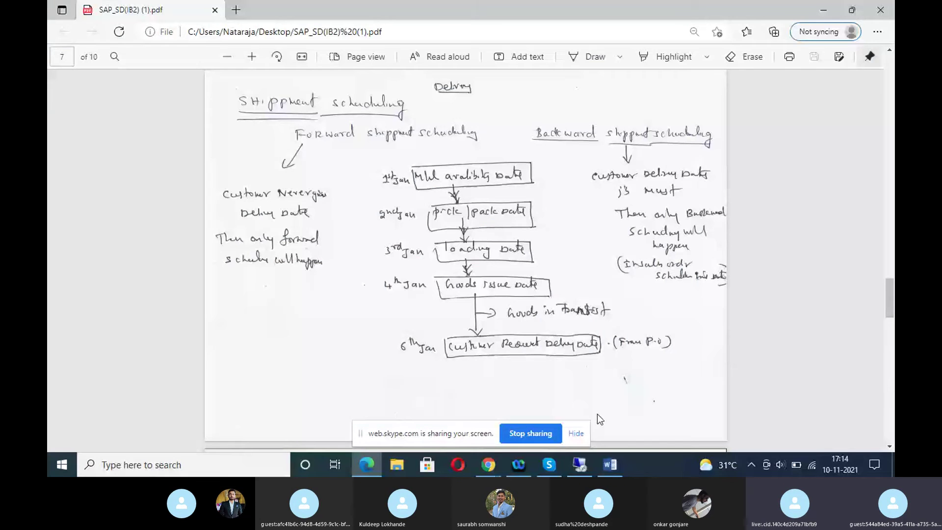
{"action": "left_click", "coordinate": [610, 465]}
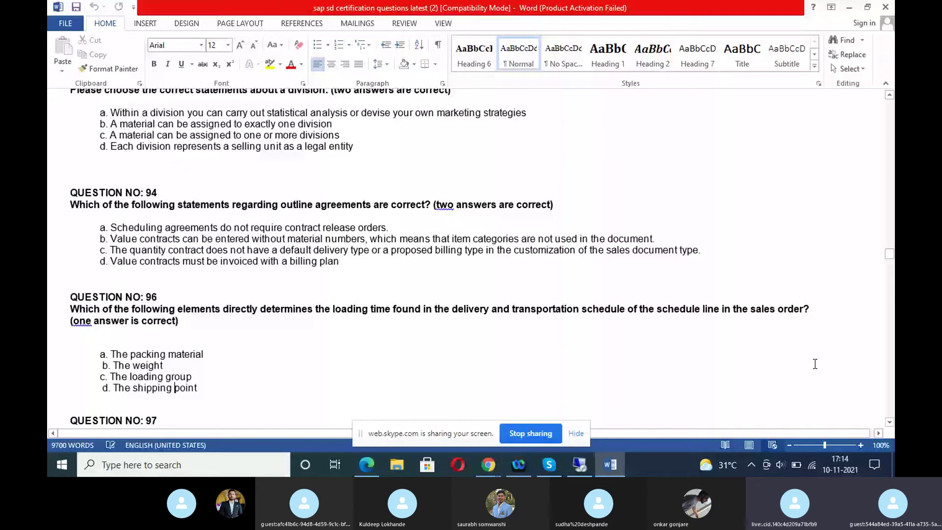
{"action": "left_click_drag", "start_coordinate": [889, 252], "coordinate": [889, 239]}
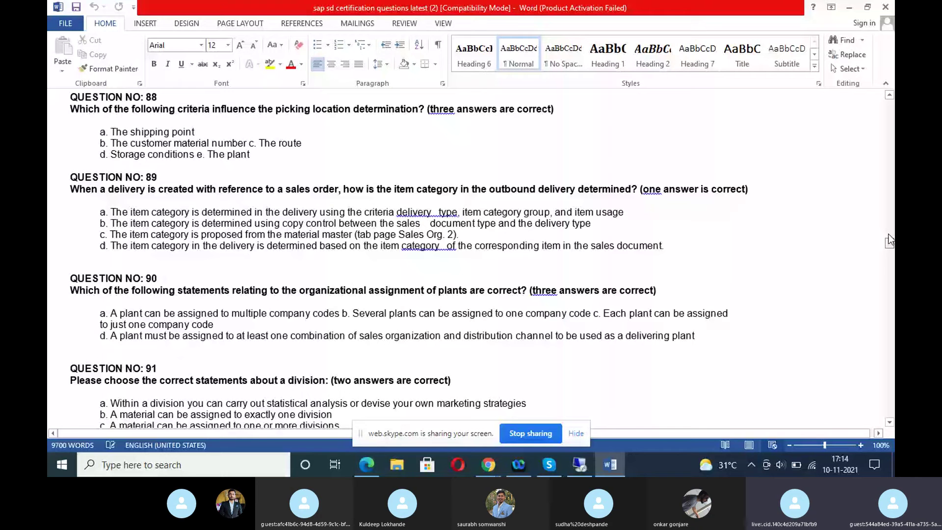
{"action": "mouse_move", "coordinate": [889, 241]}
{"action": "left_mouse_down"}
{"action": "mouse_move", "coordinate": [882, 228]}
{"action": "mouse_move", "coordinate": [884, 246]}
{"action": "left_mouse_up"}
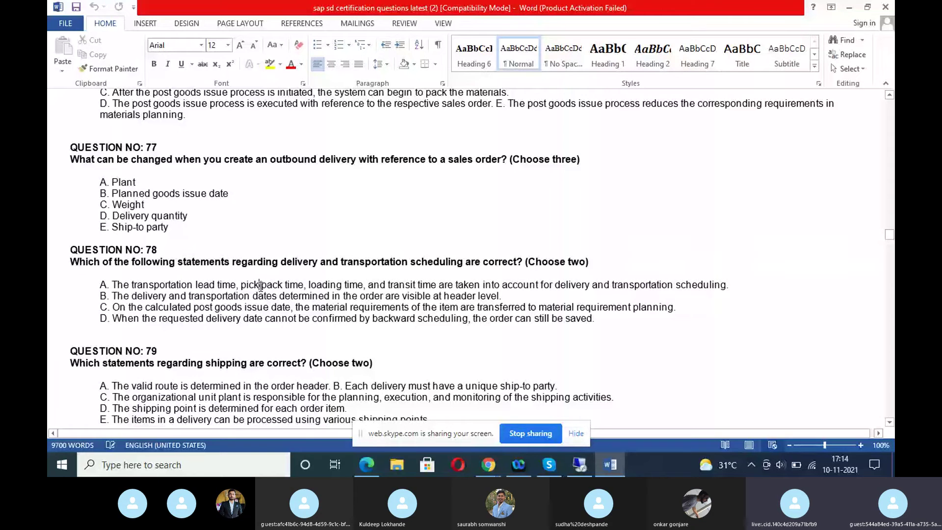
{"action": "left_click", "coordinate": [310, 285]}
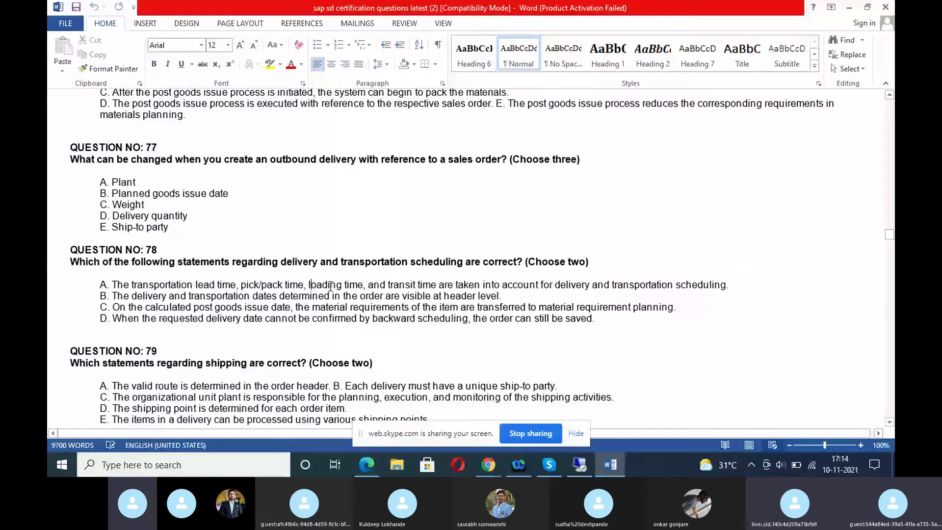
{"action": "left_click", "coordinate": [405, 285]}
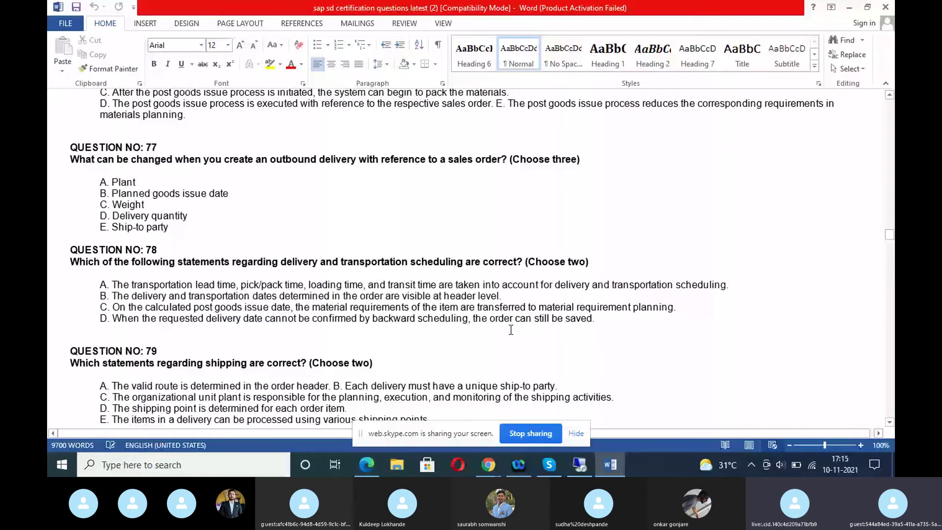
Read on to question 96 about what determines the loading time and examine its shipping point option
{"action": "scroll", "coordinate": [510, 330], "scroll_direction": "down", "scroll_amount": 20}
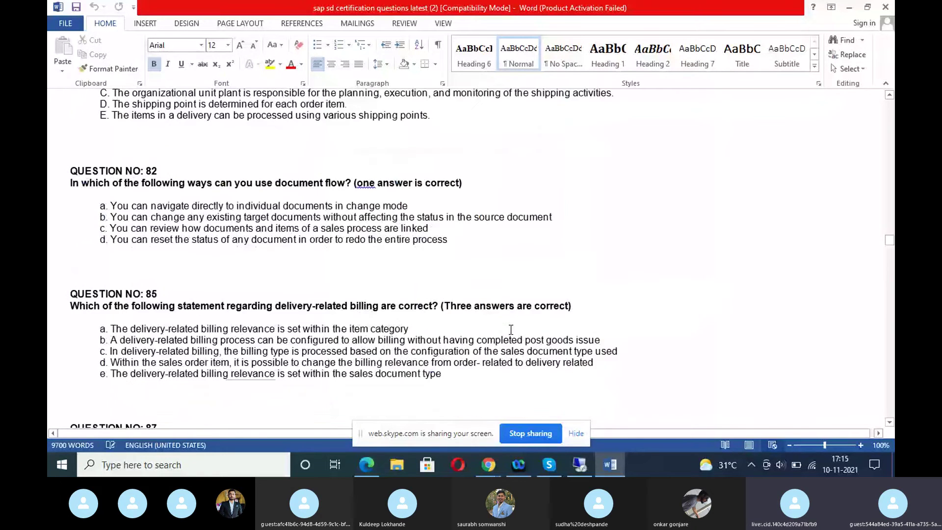
{"action": "key", "text": "Down"}
{"action": "key", "text": "Down"}
{"action": "key", "text": "Down"}
{"action": "key", "text": "Down"}
{"action": "key", "text": "Down"}
{"action": "key", "text": "Down"}
{"action": "key", "text": "Down"}
{"action": "key", "text": "Down"}
{"action": "key", "text": "Down"}
{"action": "key", "text": "Down"}
{"action": "key", "text": "Down"}
{"action": "key", "text": "Down"}
{"action": "key", "text": "Down"}
{"action": "key", "text": "Down"}
{"action": "key", "text": "Down"}
{"action": "key", "text": "Down"}
{"action": "key", "text": "Down"}
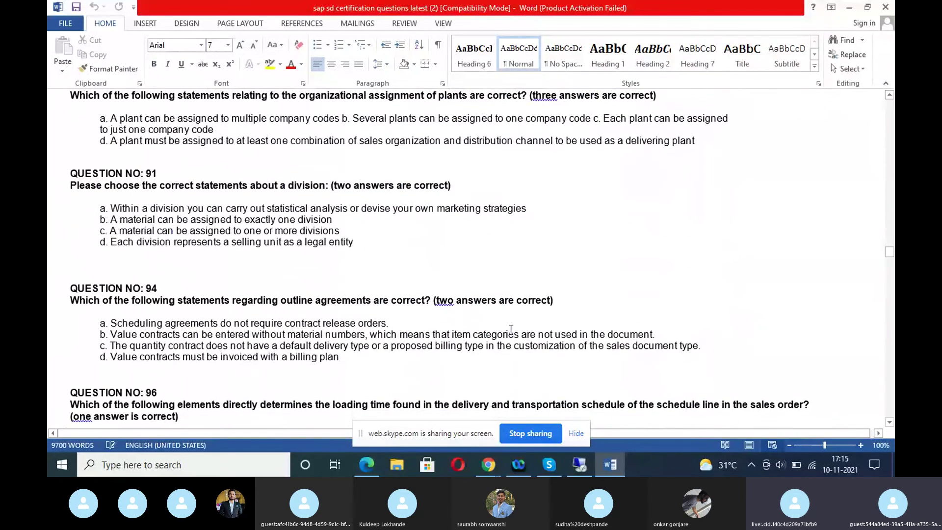
{"action": "key", "text": "Down"}
{"action": "key", "text": "Down"}
{"action": "key", "text": "Down"}
{"action": "key", "text": "Down"}
{"action": "key", "text": "Down"}
{"action": "key", "text": "Down"}
{"action": "key", "text": "Down"}
{"action": "key", "text": "Down"}
{"action": "key", "text": "Down"}
{"action": "key", "text": "Down"}
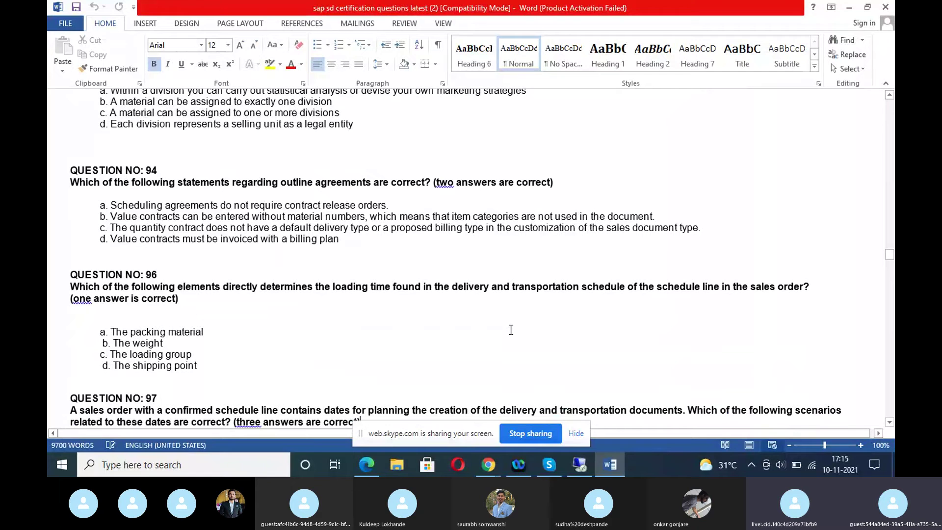
{"action": "key", "text": "Down"}
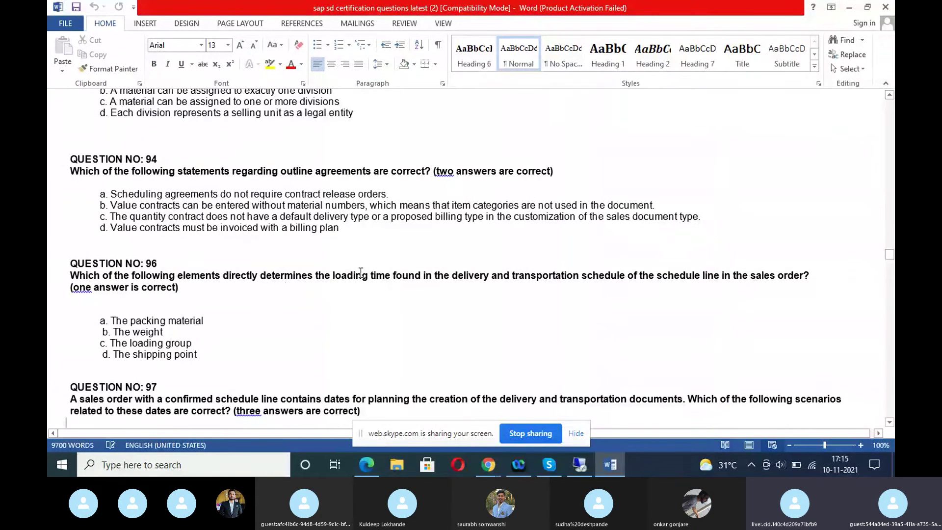
{"action": "left_click", "coordinate": [145, 354]}
{"action": "scroll", "coordinate": [146, 356], "scroll_direction": "down", "scroll_amount": 2}
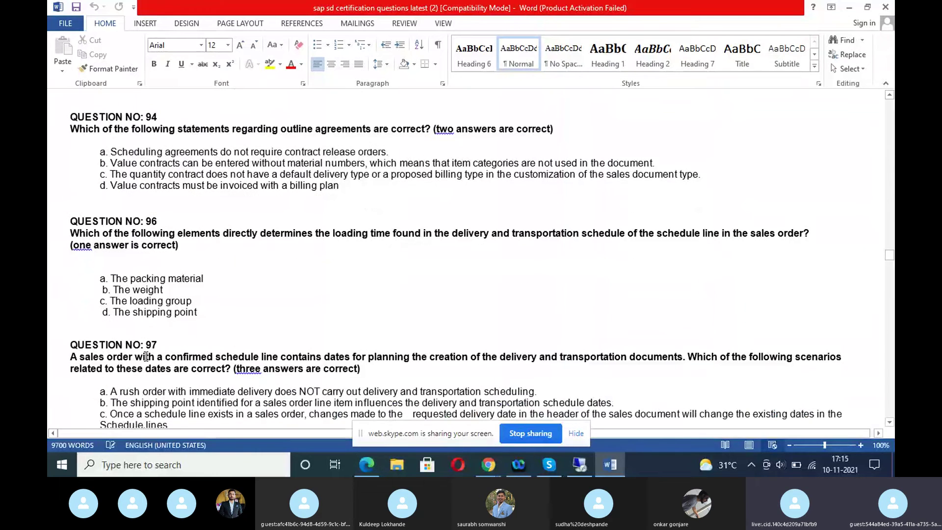
Look through the remaining certification questions for question 55 on the time elements included in backward scheduling
{"action": "scroll", "coordinate": [146, 357], "scroll_direction": "down", "scroll_amount": 15}
{"action": "scroll", "coordinate": [146, 356], "scroll_direction": "down", "scroll_amount": 3}
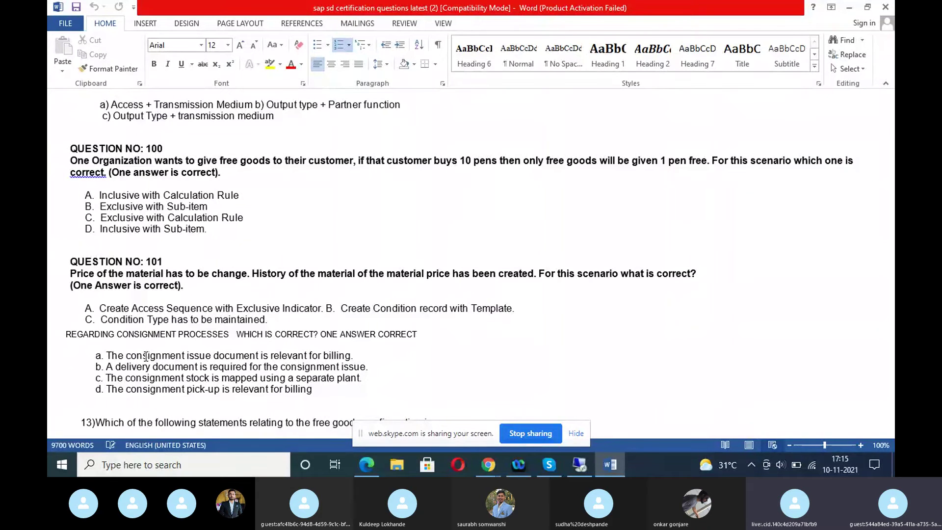
{"action": "scroll", "coordinate": [146, 357], "scroll_direction": "down", "scroll_amount": 5}
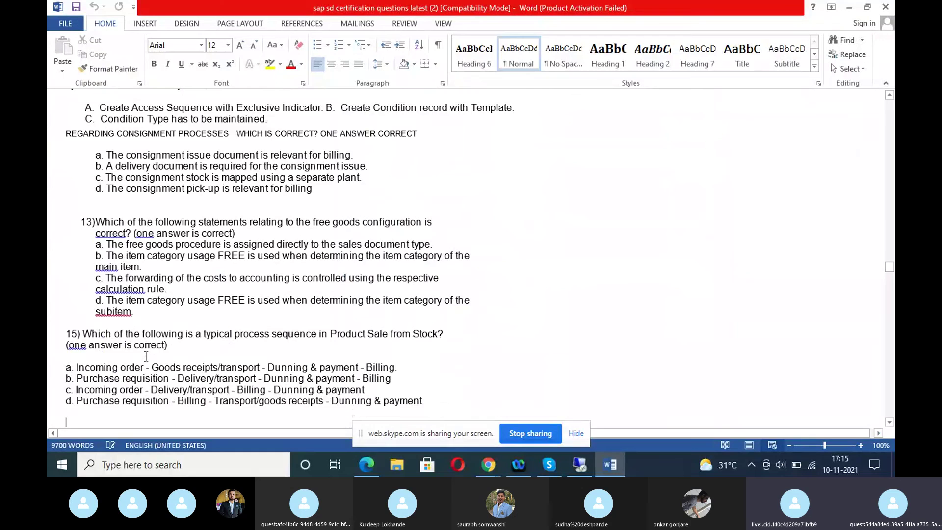
{"action": "scroll", "coordinate": [146, 357], "scroll_direction": "down", "scroll_amount": 20}
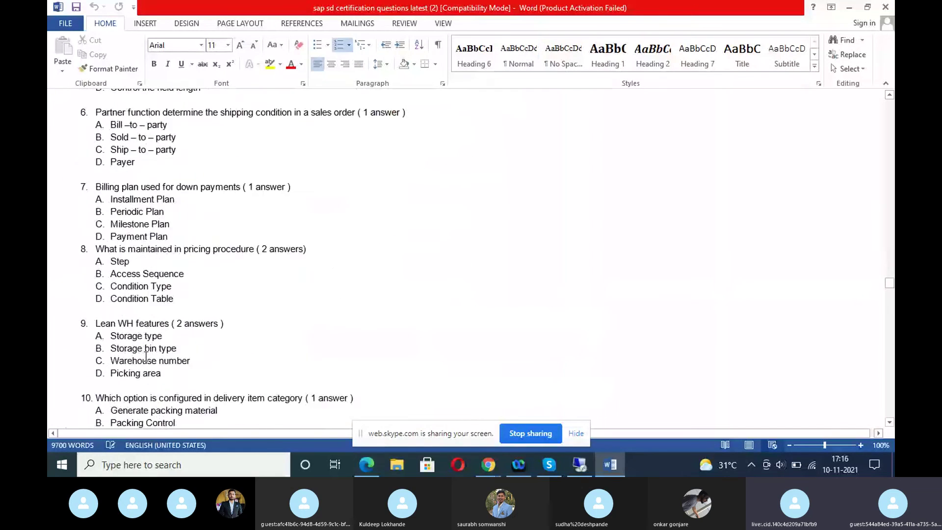
{"action": "scroll", "coordinate": [145, 357], "scroll_direction": "down", "scroll_amount": 6}
{"action": "scroll", "coordinate": [145, 357], "scroll_direction": "down", "scroll_amount": 20}
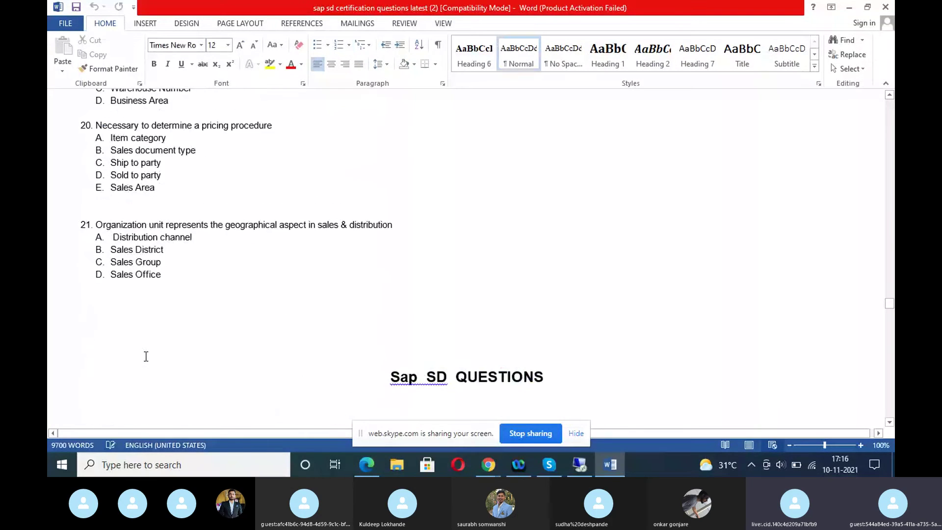
{"action": "scroll", "coordinate": [146, 357], "scroll_direction": "down", "scroll_amount": 20}
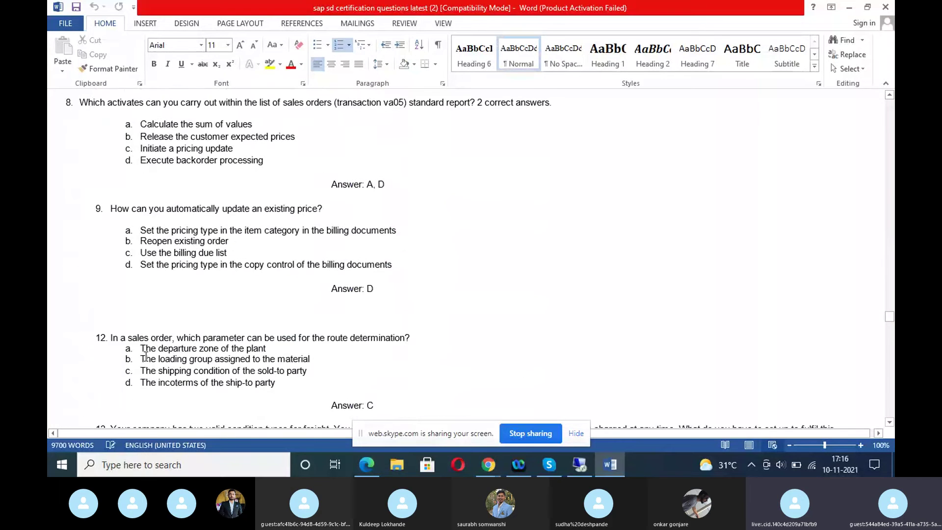
{"action": "scroll", "coordinate": [246, 343], "scroll_direction": "up", "scroll_amount": 1}
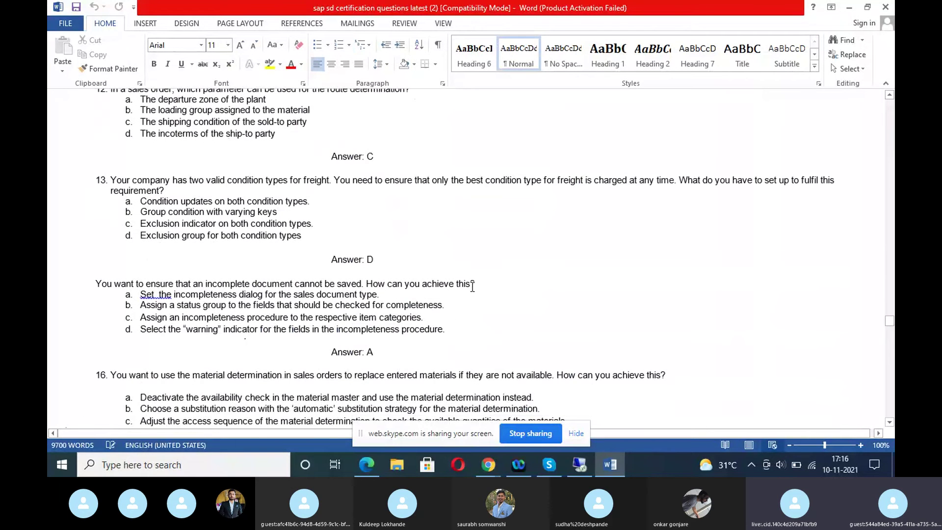
{"action": "scroll", "coordinate": [472, 287], "scroll_direction": "down", "scroll_amount": 15}
{"action": "scroll", "coordinate": [472, 286], "scroll_direction": "down", "scroll_amount": 15}
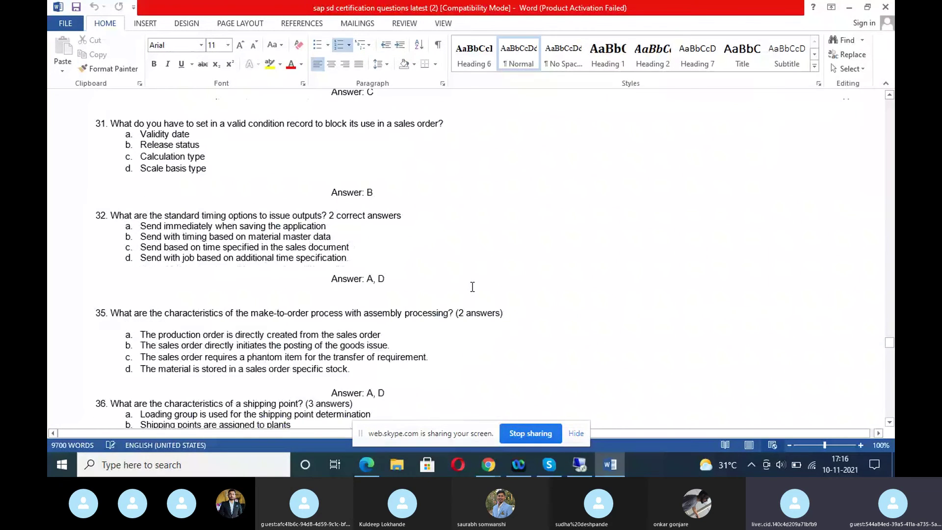
{"action": "scroll", "coordinate": [472, 287], "scroll_direction": "down", "scroll_amount": 10}
{"action": "scroll", "coordinate": [472, 287], "scroll_direction": "down", "scroll_amount": 10}
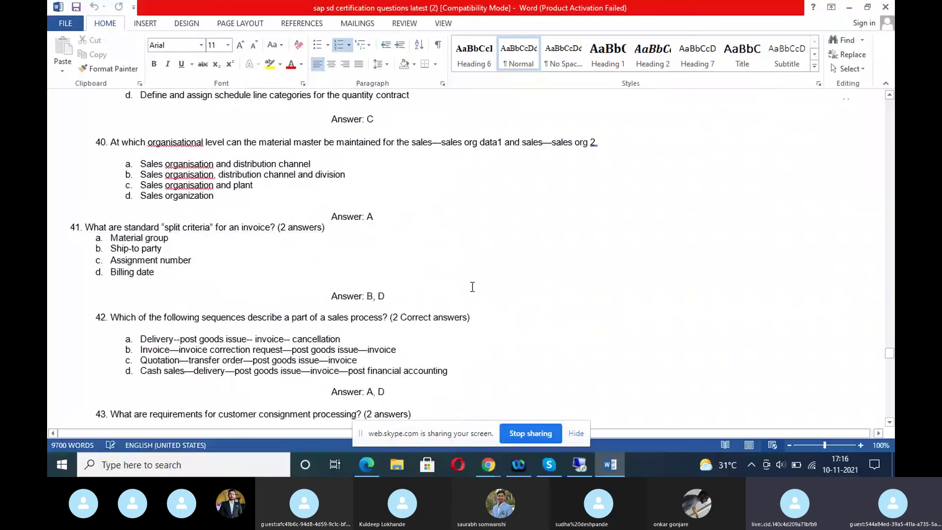
{"action": "scroll", "coordinate": [472, 286], "scroll_direction": "down", "scroll_amount": 10}
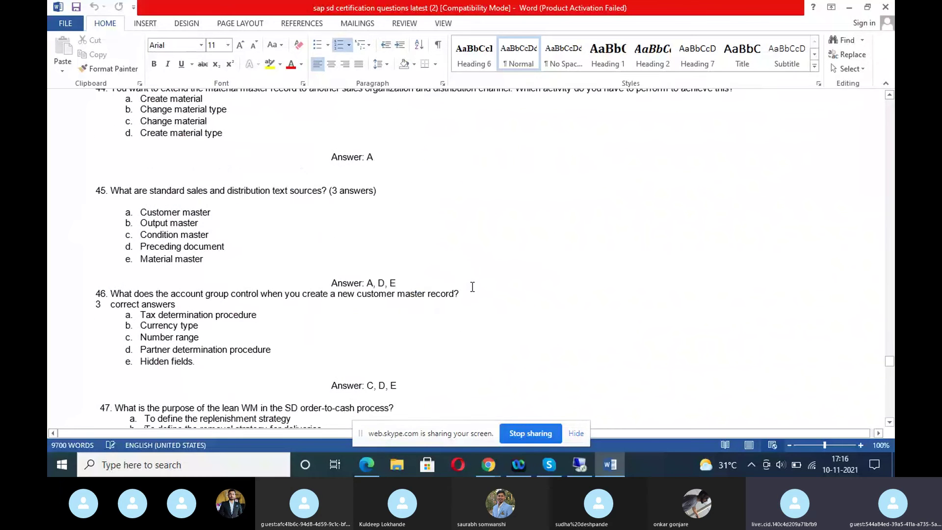
{"action": "scroll", "coordinate": [471, 286], "scroll_direction": "down", "scroll_amount": 10}
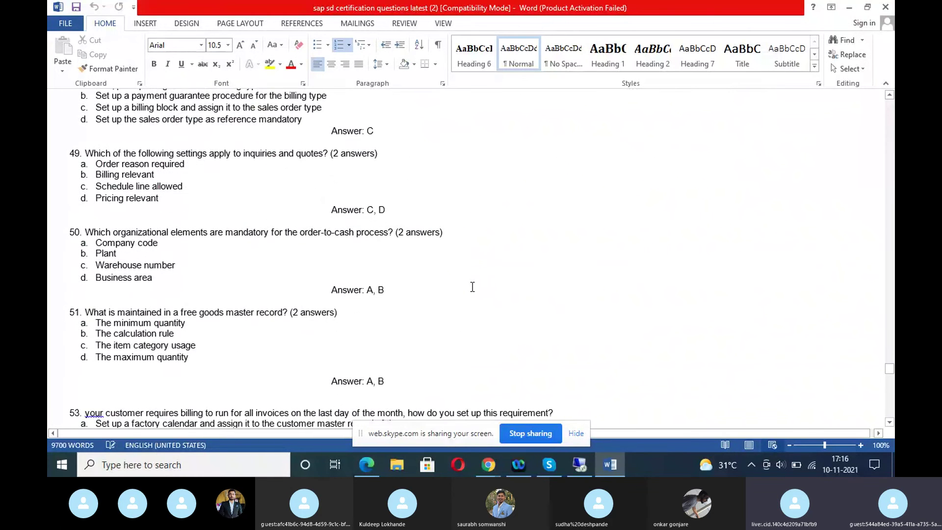
{"action": "scroll", "coordinate": [472, 286], "scroll_direction": "down", "scroll_amount": 4}
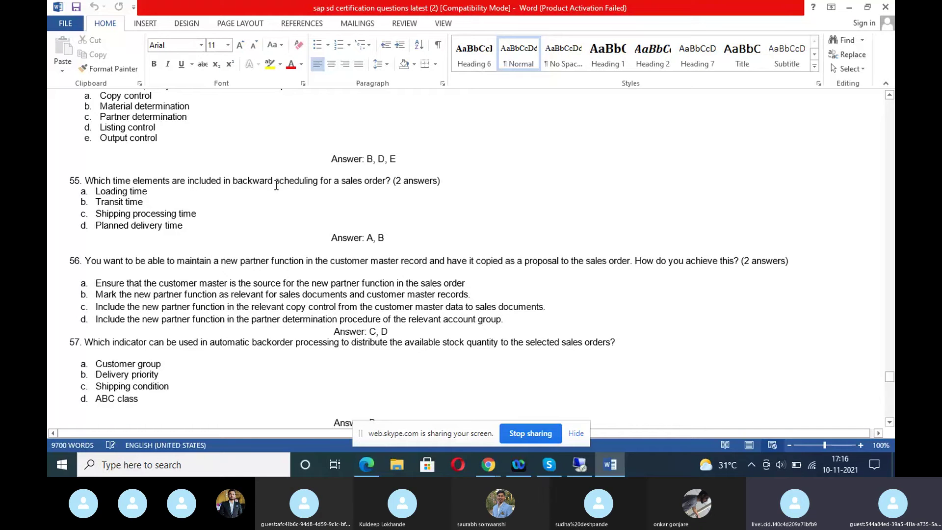
Compare question 55's loading time option with the shipment scheduling diagram in the PDF notes, and return to the Word document
{"action": "left_click", "coordinate": [134, 195]}
{"action": "left_click", "coordinate": [368, 462]}
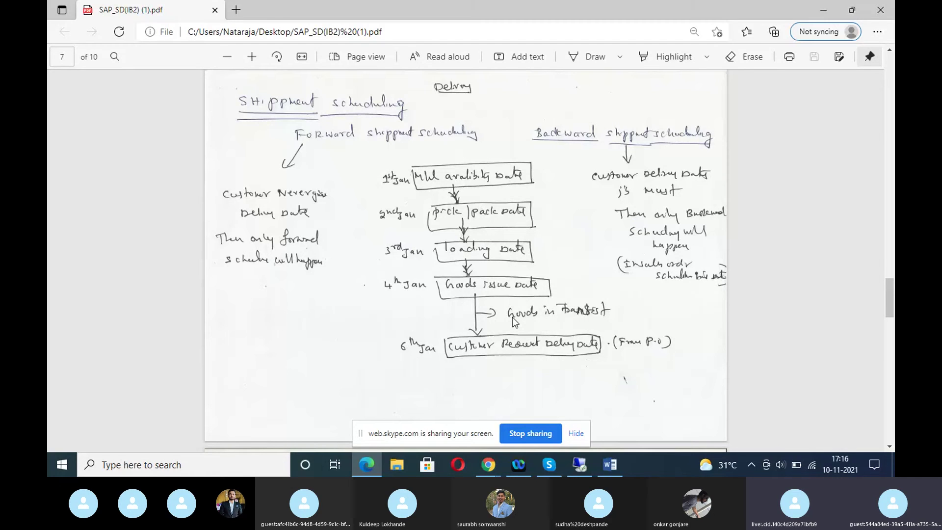
{"action": "mouse_move", "coordinate": [582, 469]}
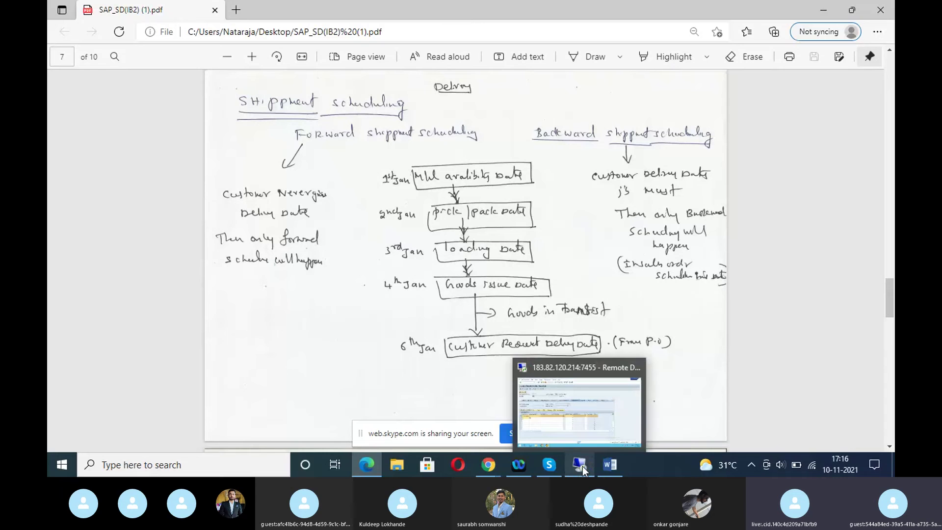
{"action": "left_click", "coordinate": [613, 466]}
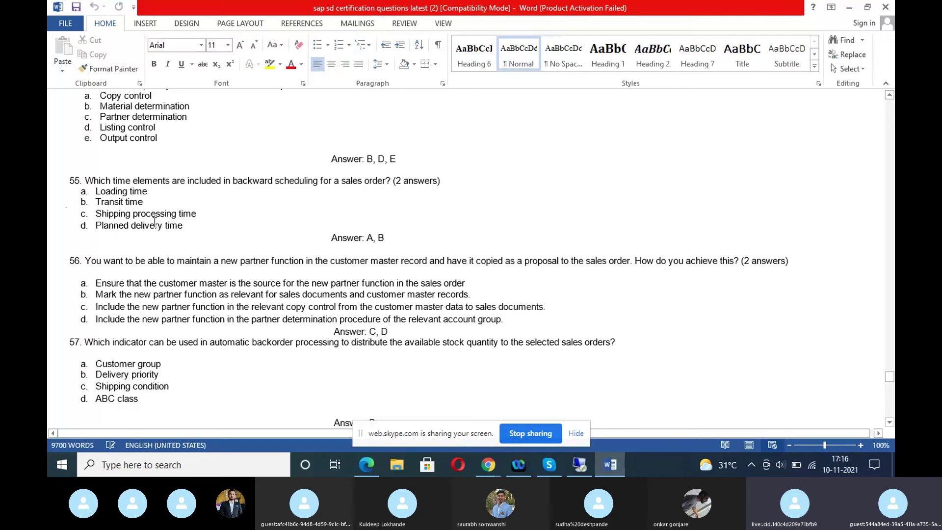
Read on to question 74 about the sources of time components for delivery and transportation scheduling, and examine its answer options
{"action": "scroll", "coordinate": [154, 222], "scroll_direction": "down", "scroll_amount": 15}
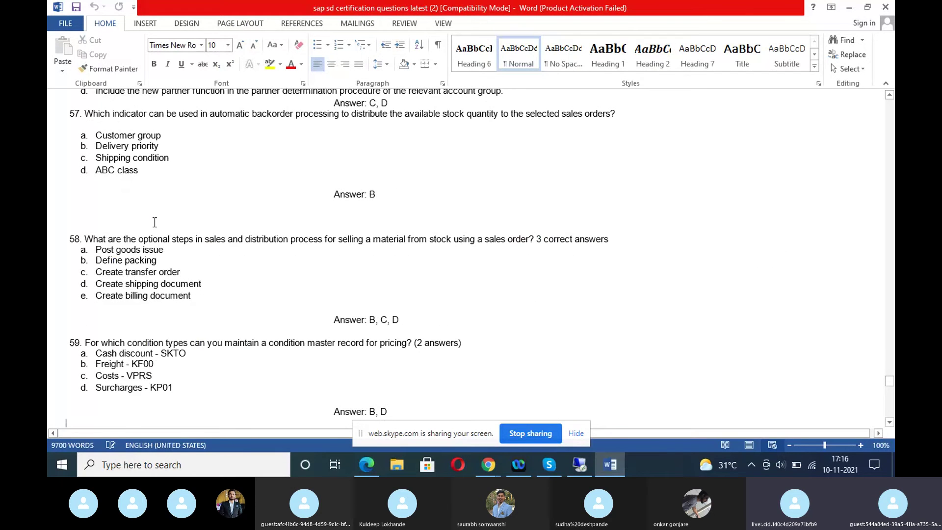
{"action": "scroll", "coordinate": [154, 222], "scroll_direction": "down", "scroll_amount": 3}
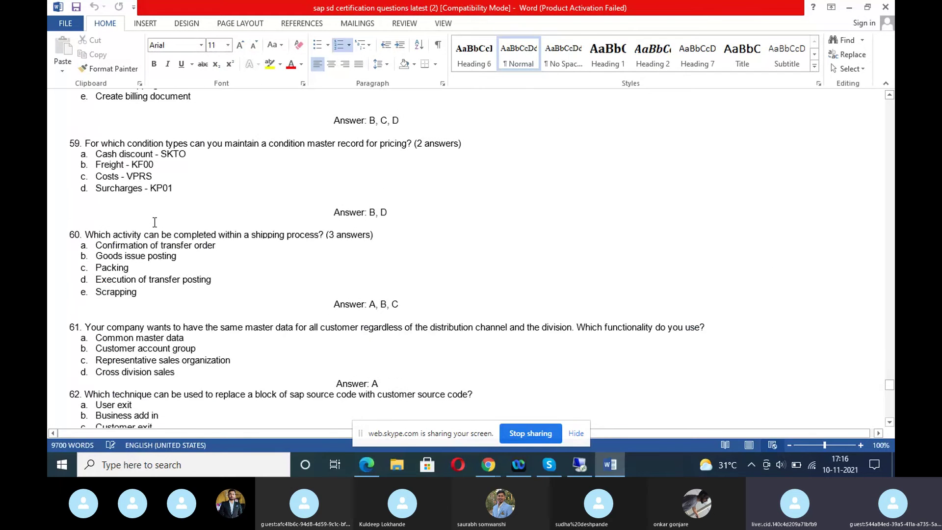
{"action": "scroll", "coordinate": [154, 222], "scroll_direction": "down", "scroll_amount": 5}
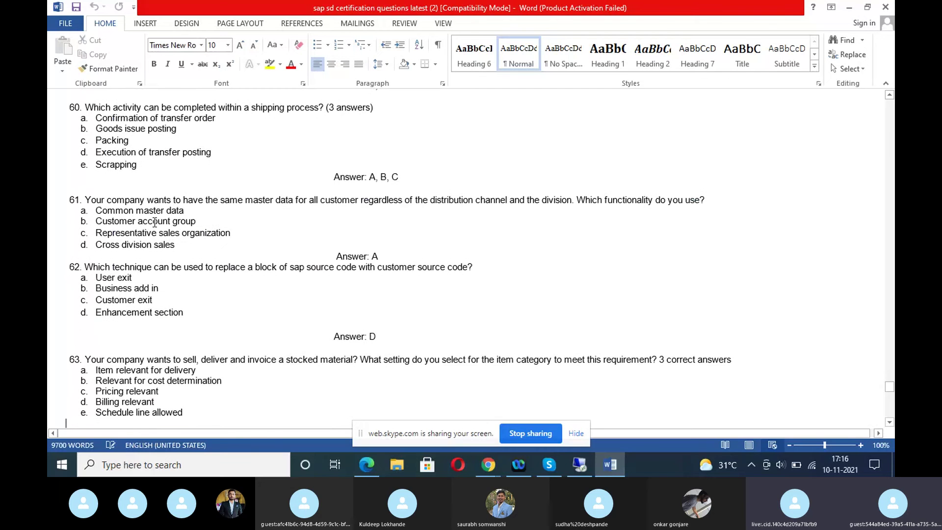
{"action": "key", "text": "Down"}
{"action": "key", "text": "Down"}
{"action": "key", "text": "Down"}
{"action": "key", "text": "Down"}
{"action": "key", "text": "Down"}
{"action": "key", "text": "Down"}
{"action": "key", "text": "Down"}
{"action": "key", "text": "Down"}
{"action": "key", "text": "Down"}
{"action": "key", "text": "Down"}
{"action": "key", "text": "Down"}
{"action": "key", "text": "Down"}
{"action": "key", "text": "Down"}
{"action": "key", "text": "Down"}
{"action": "scroll", "coordinate": [154, 222], "scroll_direction": "down", "scroll_amount": 10}
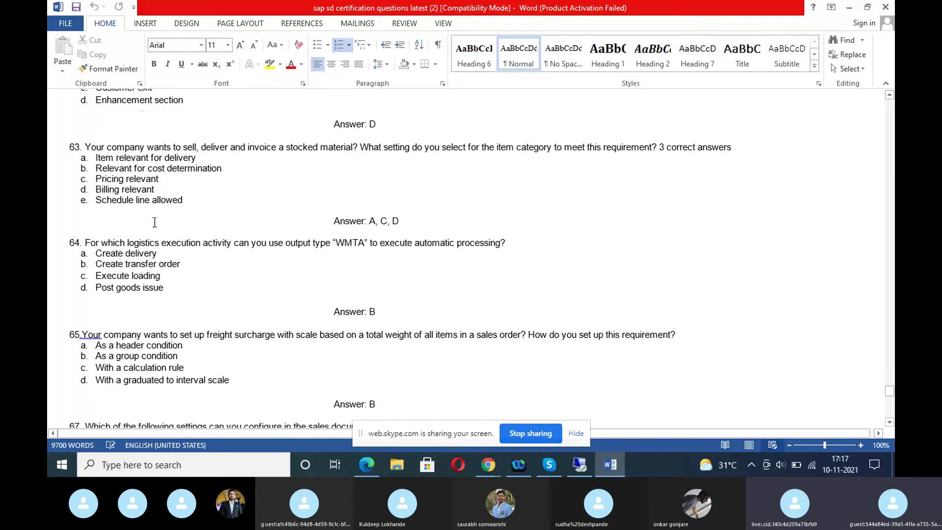
{"action": "scroll", "coordinate": [155, 222], "scroll_direction": "down", "scroll_amount": 6}
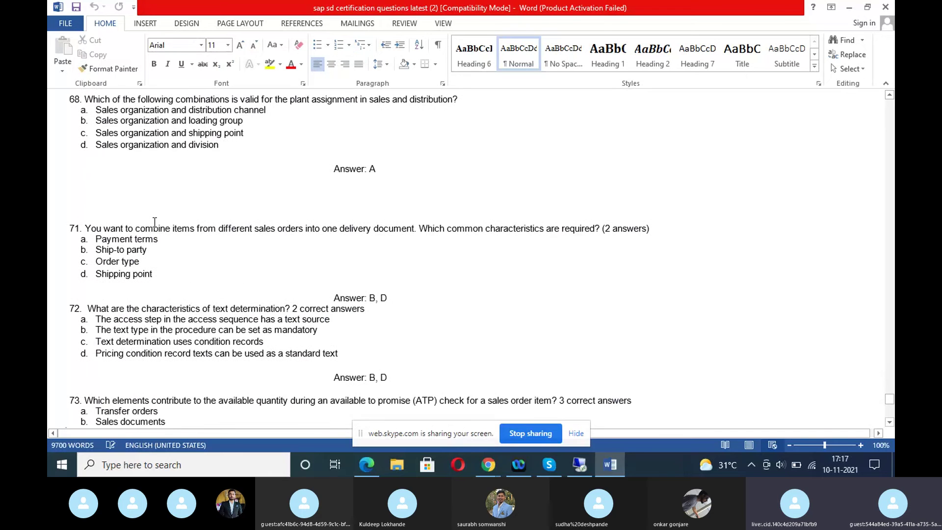
{"action": "key", "text": "Down"}
{"action": "key", "text": "Down"}
{"action": "key", "text": "Down"}
{"action": "key", "text": "Down"}
{"action": "key", "text": "Down"}
{"action": "key", "text": "Down"}
{"action": "key", "text": "Down"}
{"action": "key", "text": "Down"}
{"action": "key", "text": "Down"}
{"action": "key", "text": "Down"}
{"action": "key", "text": "Down"}
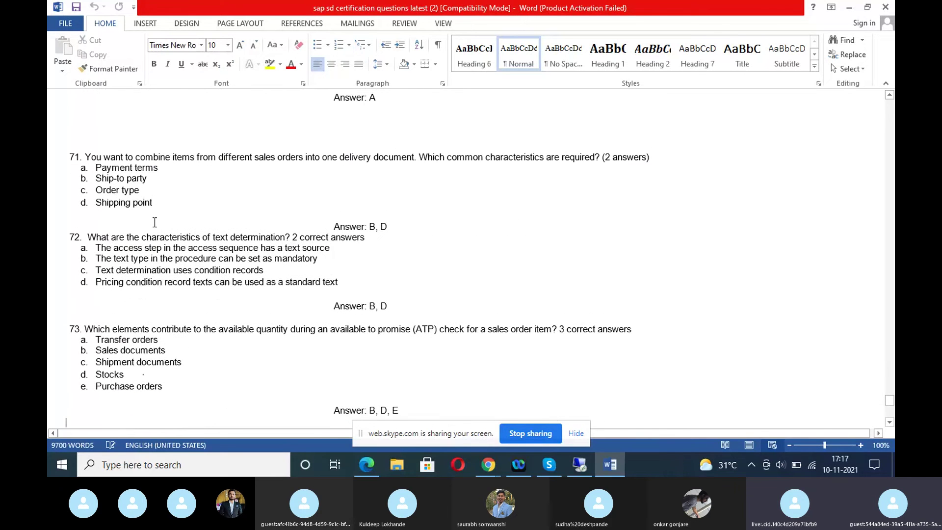
{"action": "key", "text": "Down"}
{"action": "key", "text": "Down"}
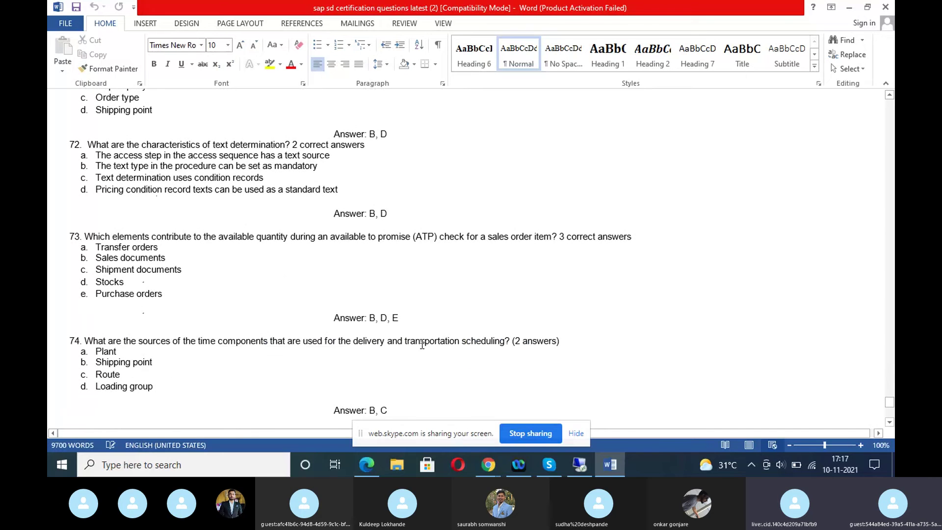
{"action": "left_click", "coordinate": [123, 364]}
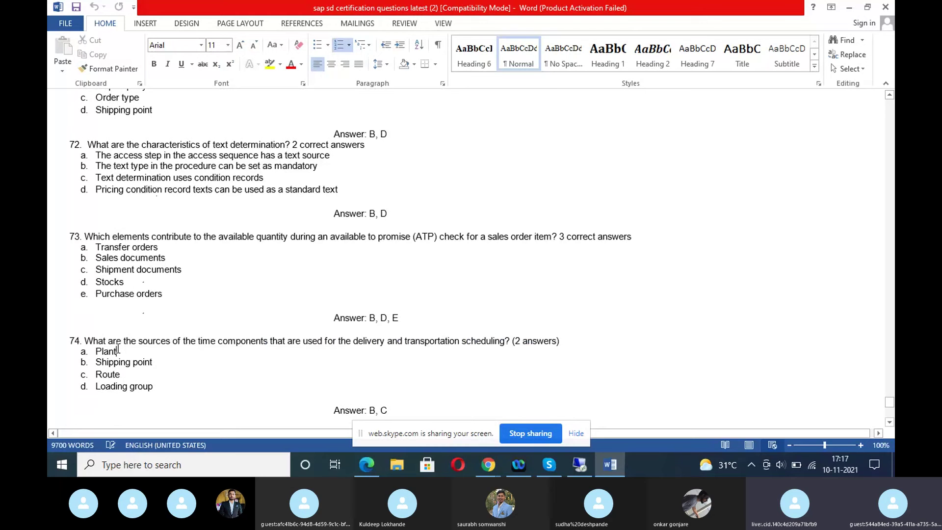
{"action": "left_click", "coordinate": [130, 387]}
Switch to the SAP remote session, examine the shipping details of the 17.11.2021 schedule line, and minimize the session
{"action": "left_click", "coordinate": [577, 465]}
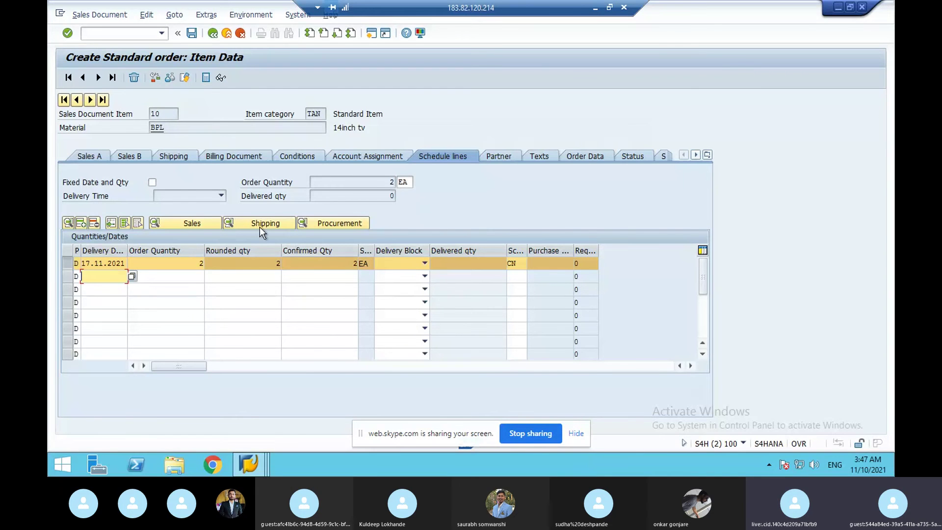
{"action": "left_click", "coordinate": [260, 226]}
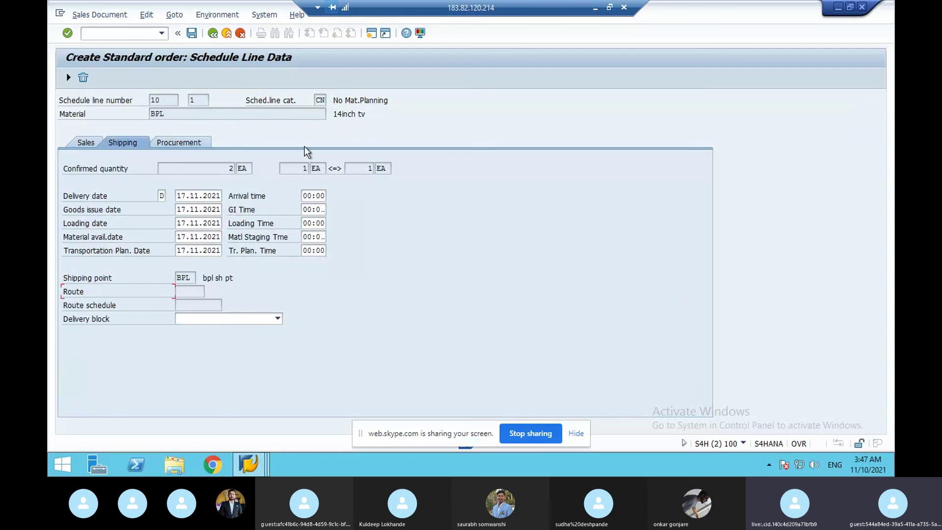
{"action": "left_click", "coordinate": [594, 9]}
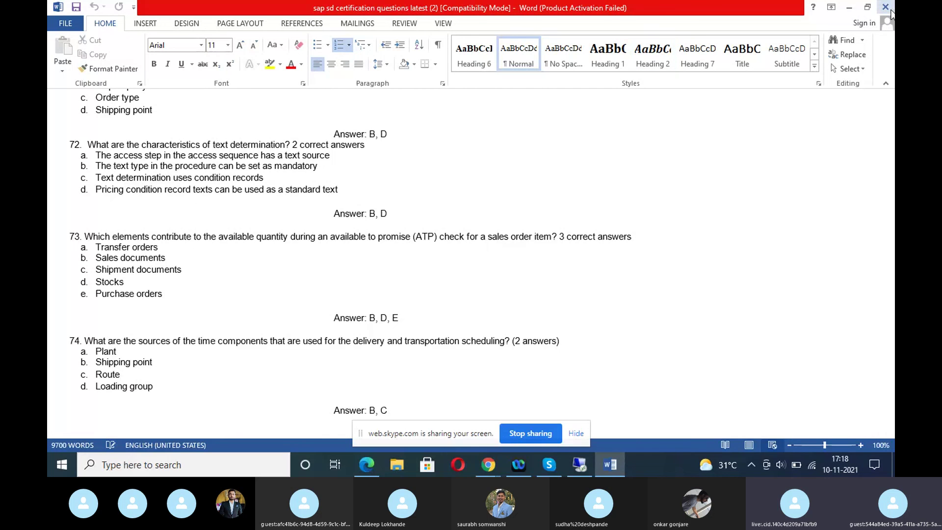
Close the certification questions document and the PDF notes, and switch to the Skype call in Chrome
{"action": "left_click", "coordinate": [886, 8]}
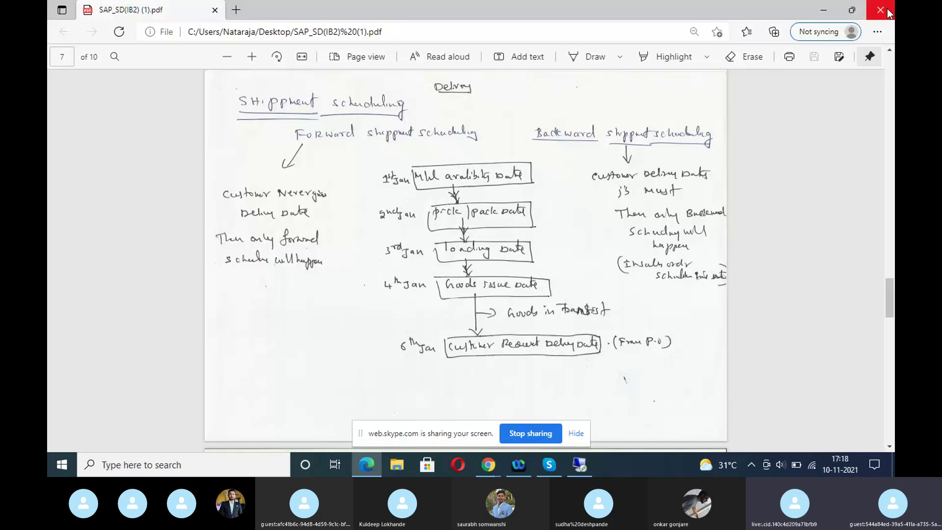
{"action": "left_click", "coordinate": [881, 10]}
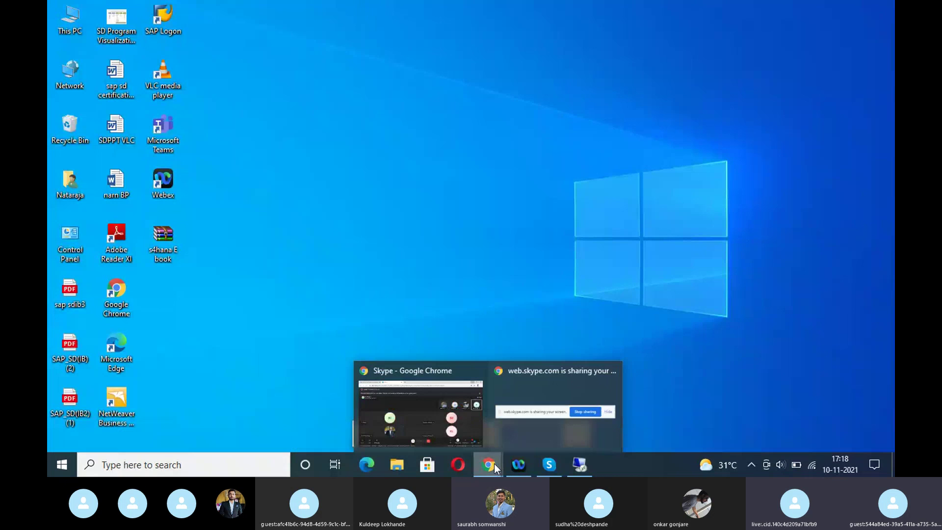
{"action": "left_click", "coordinate": [493, 463]}
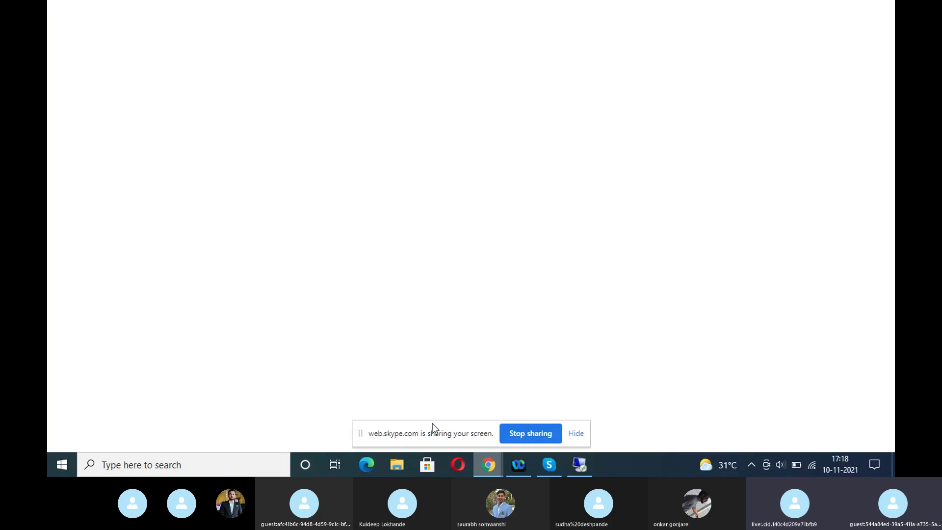